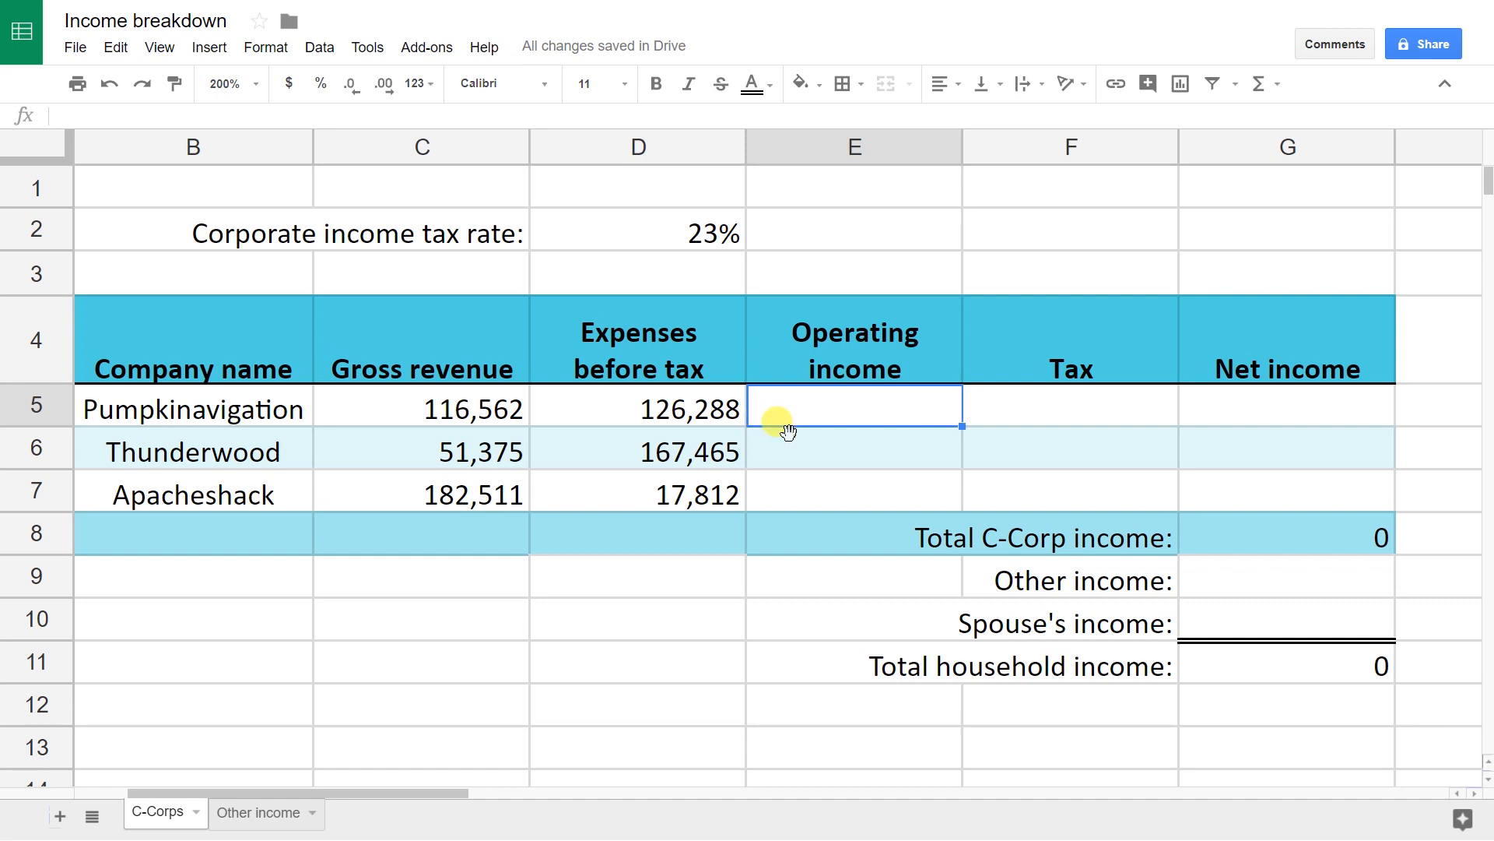
# Step: Enter =C5-D5 in E5 so Pumpkinavigation's operating income shows -9,726
pyautogui.write('=')
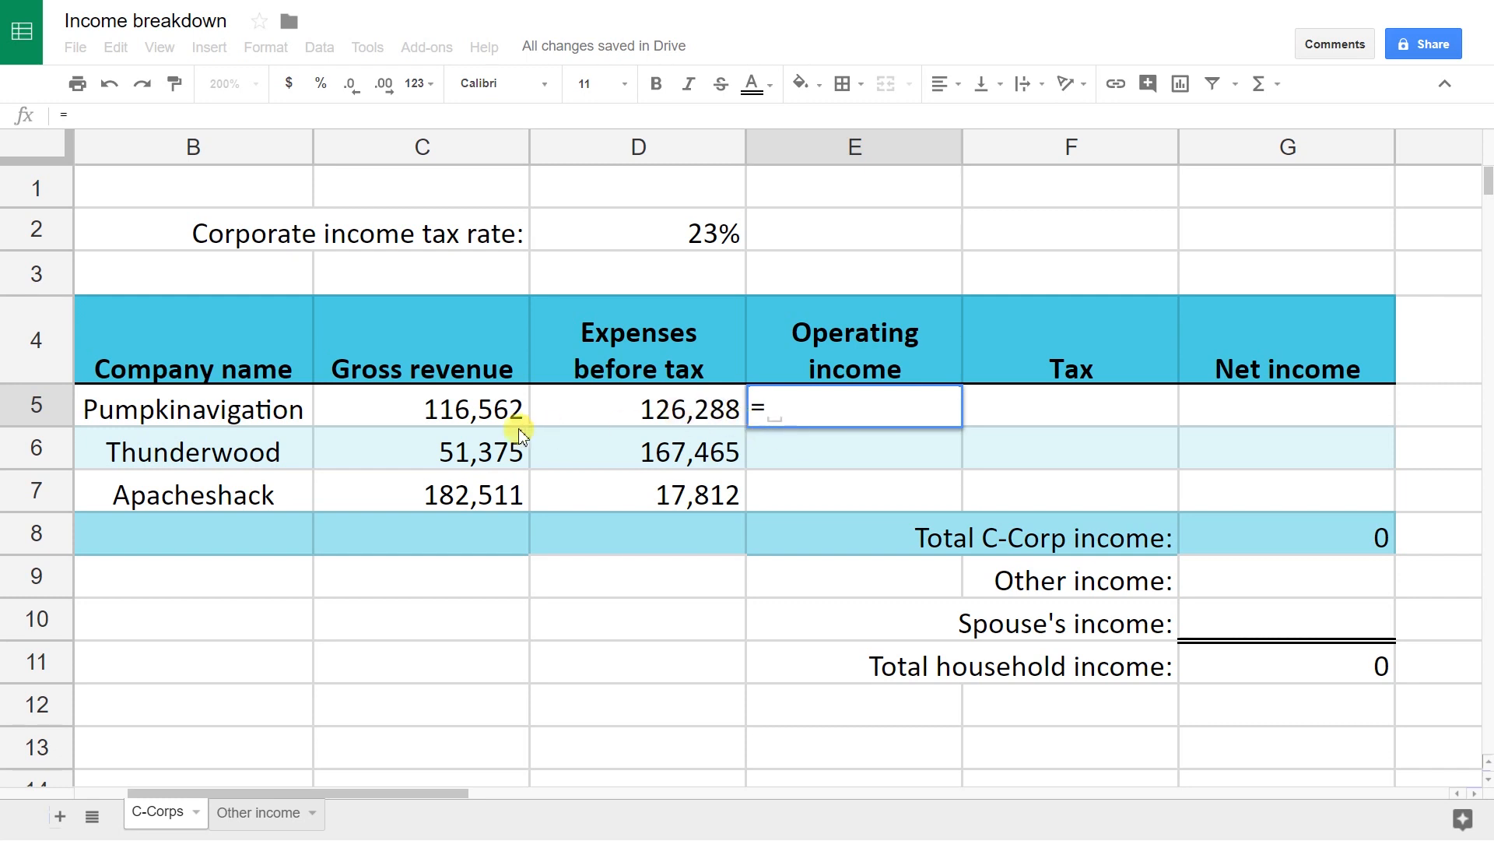
pyautogui.write('C')
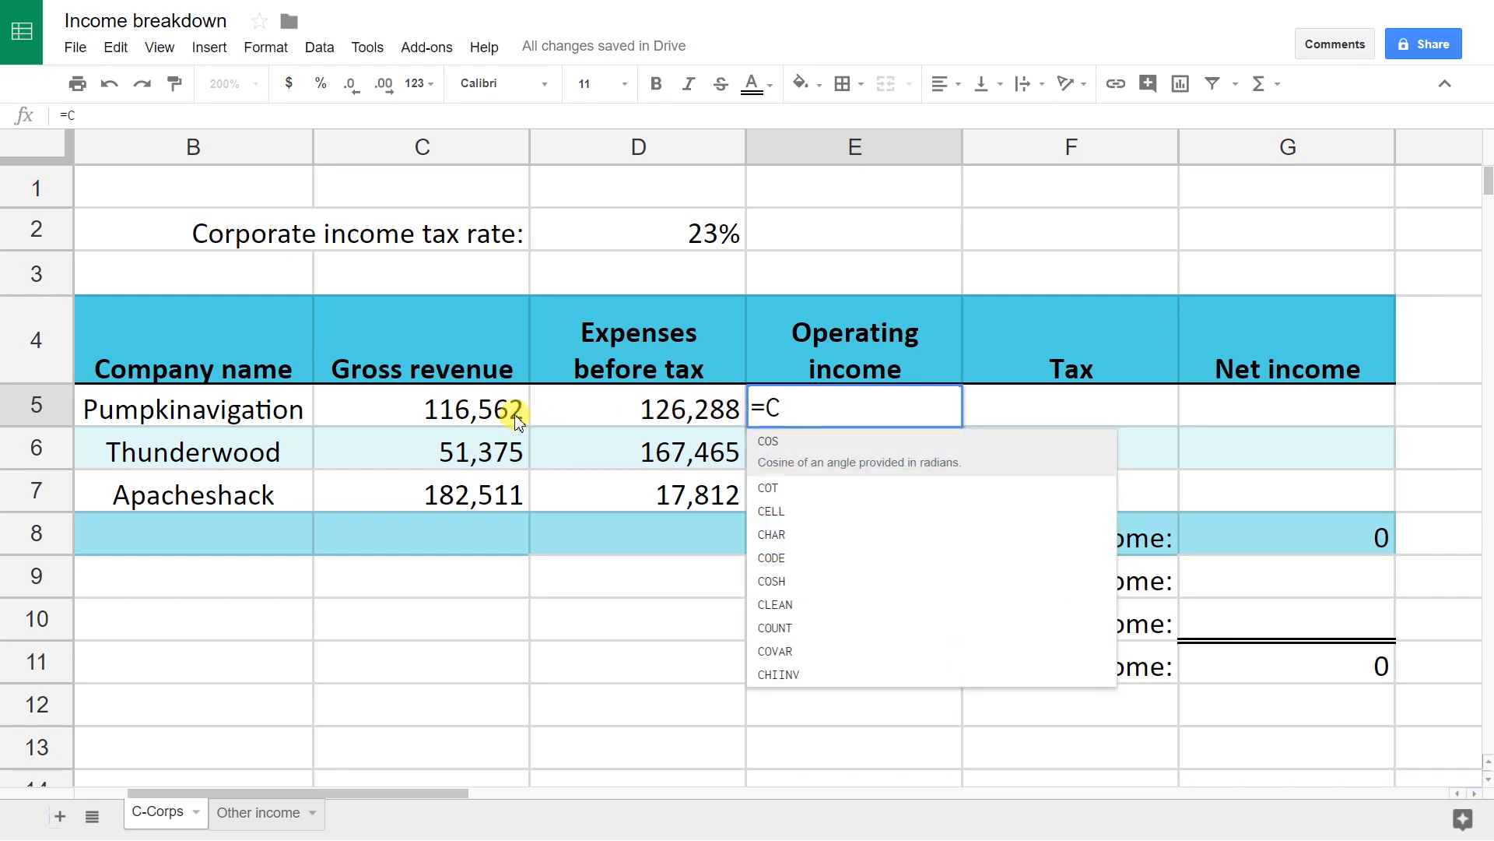
pyautogui.press('BackSpace')
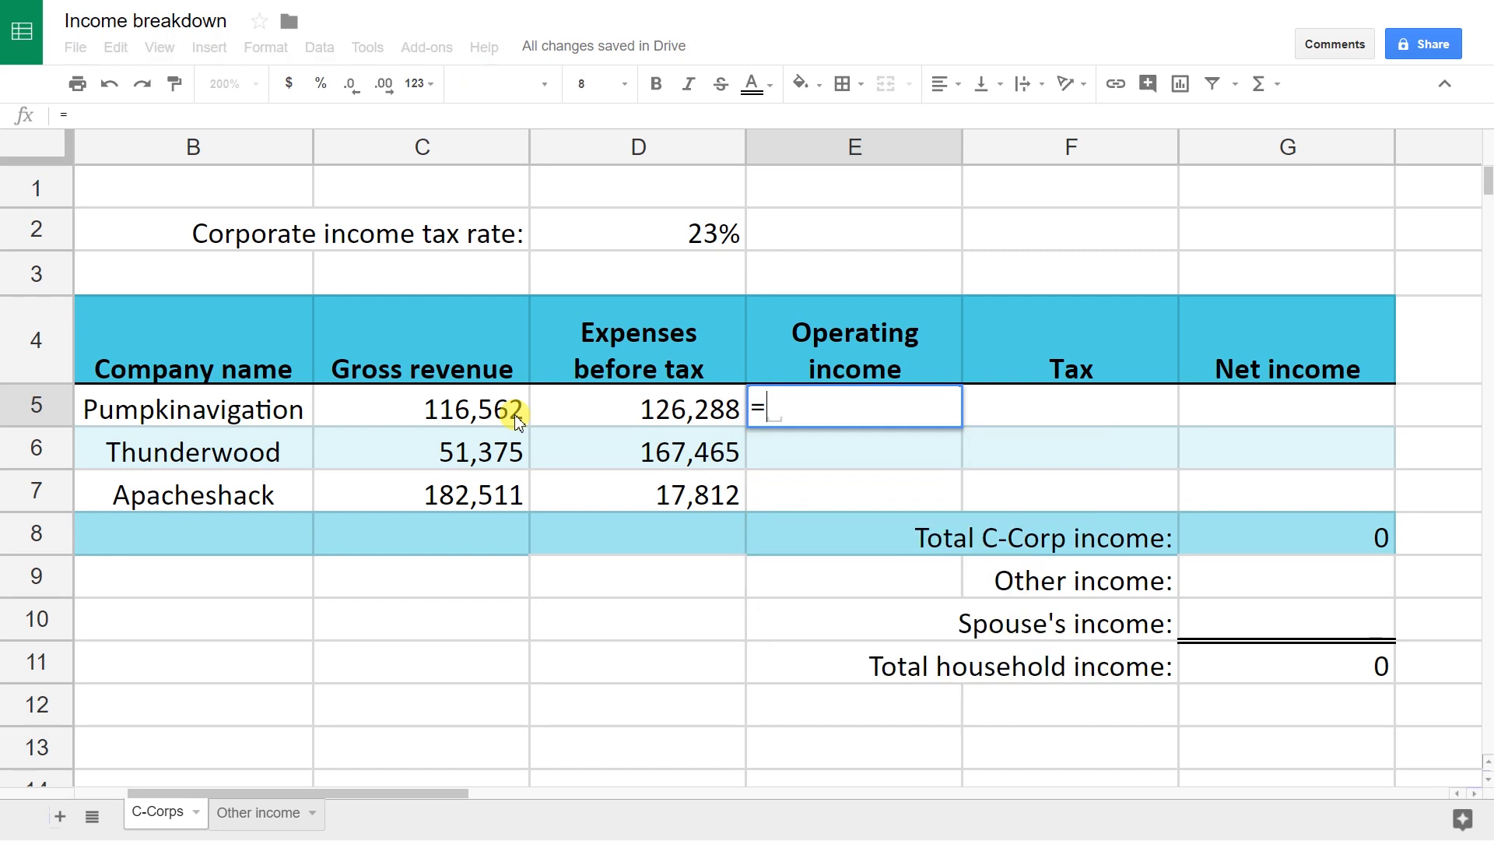
pyautogui.write('C')
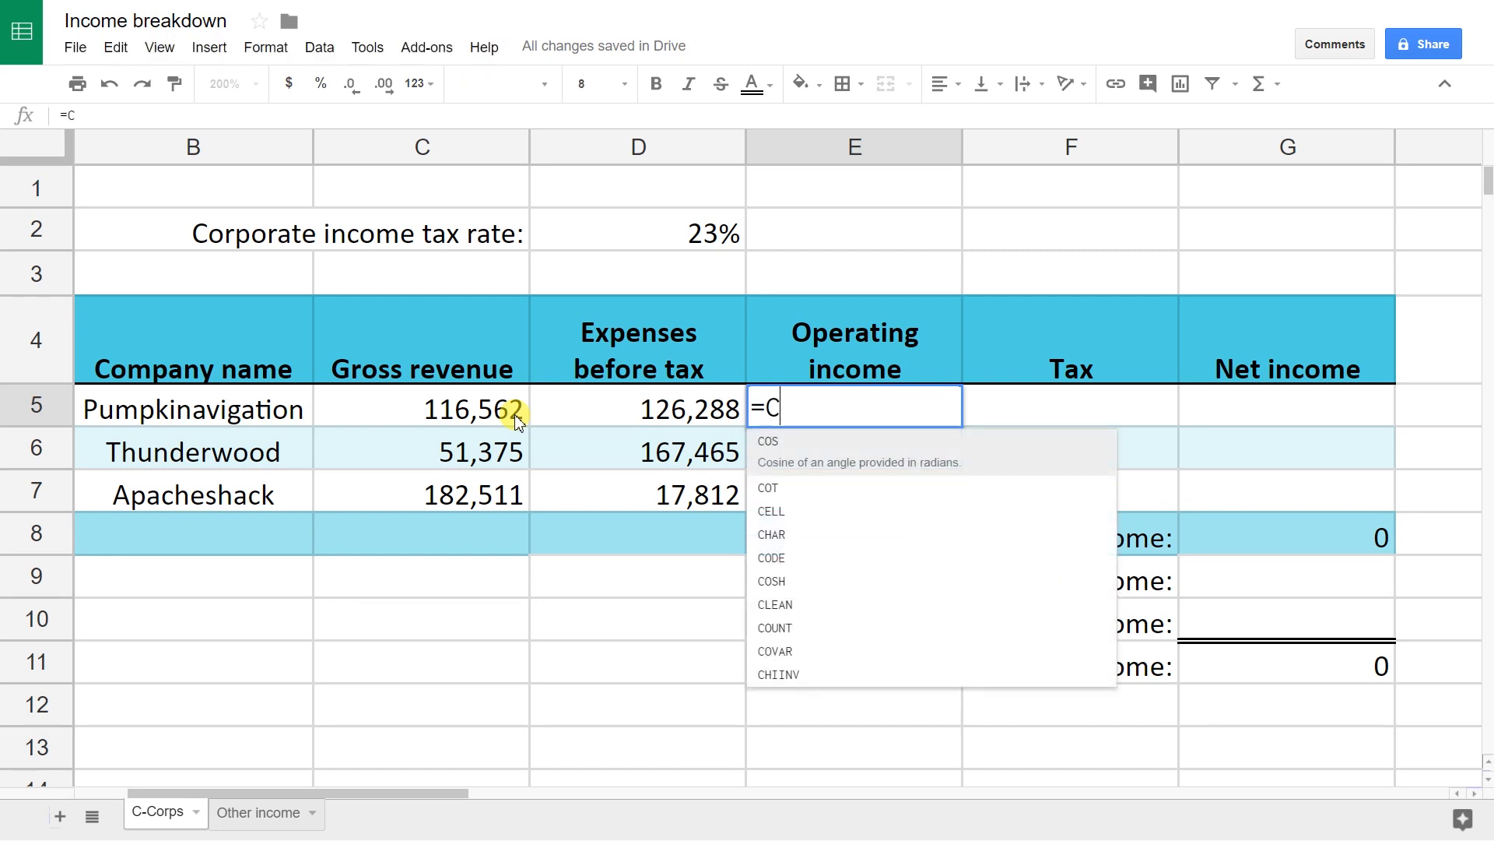
pyautogui.write('5')
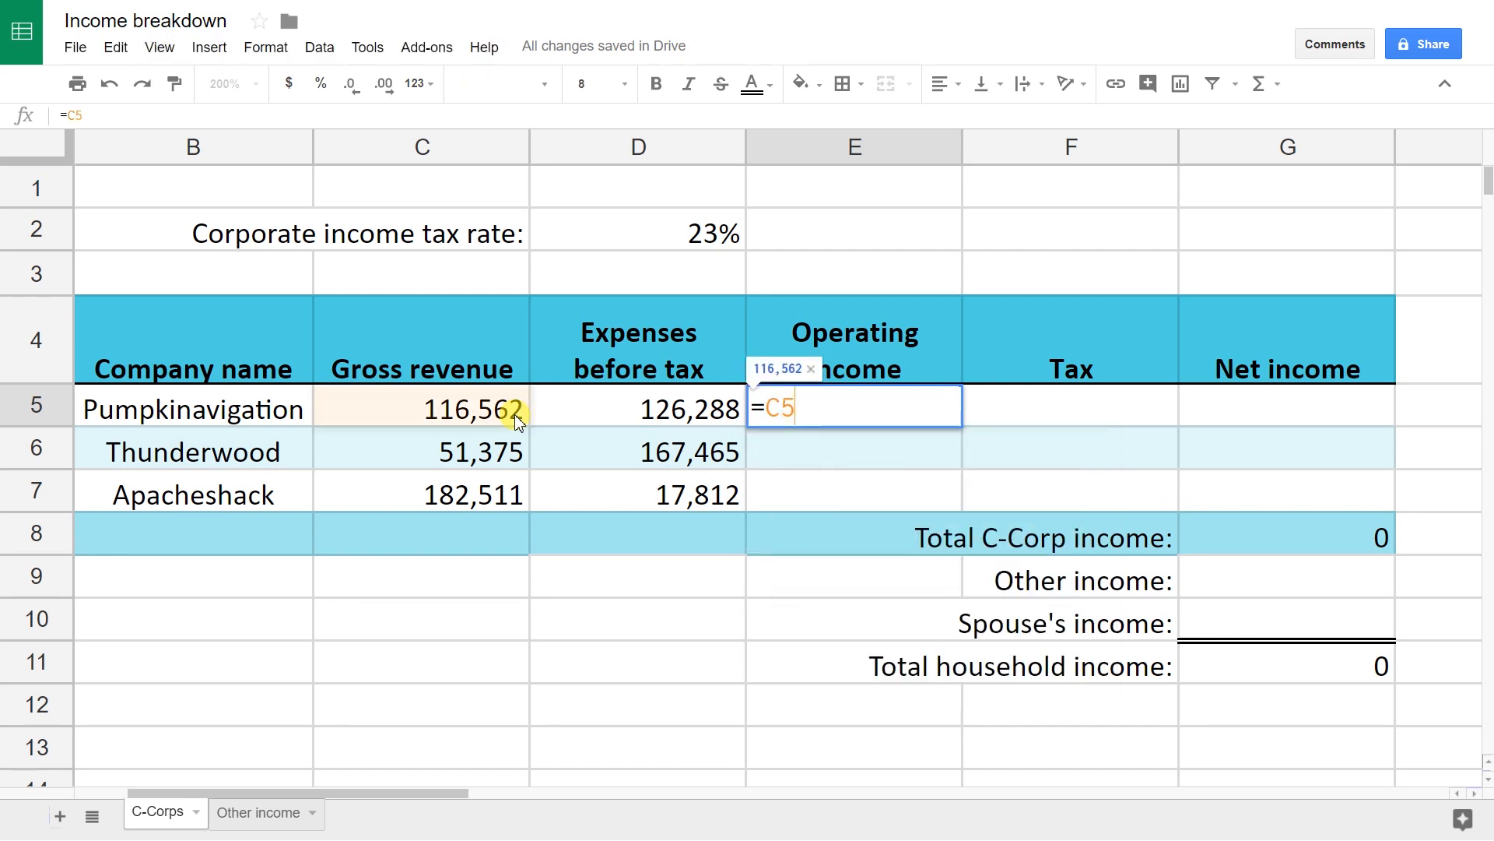
pyautogui.write('-')
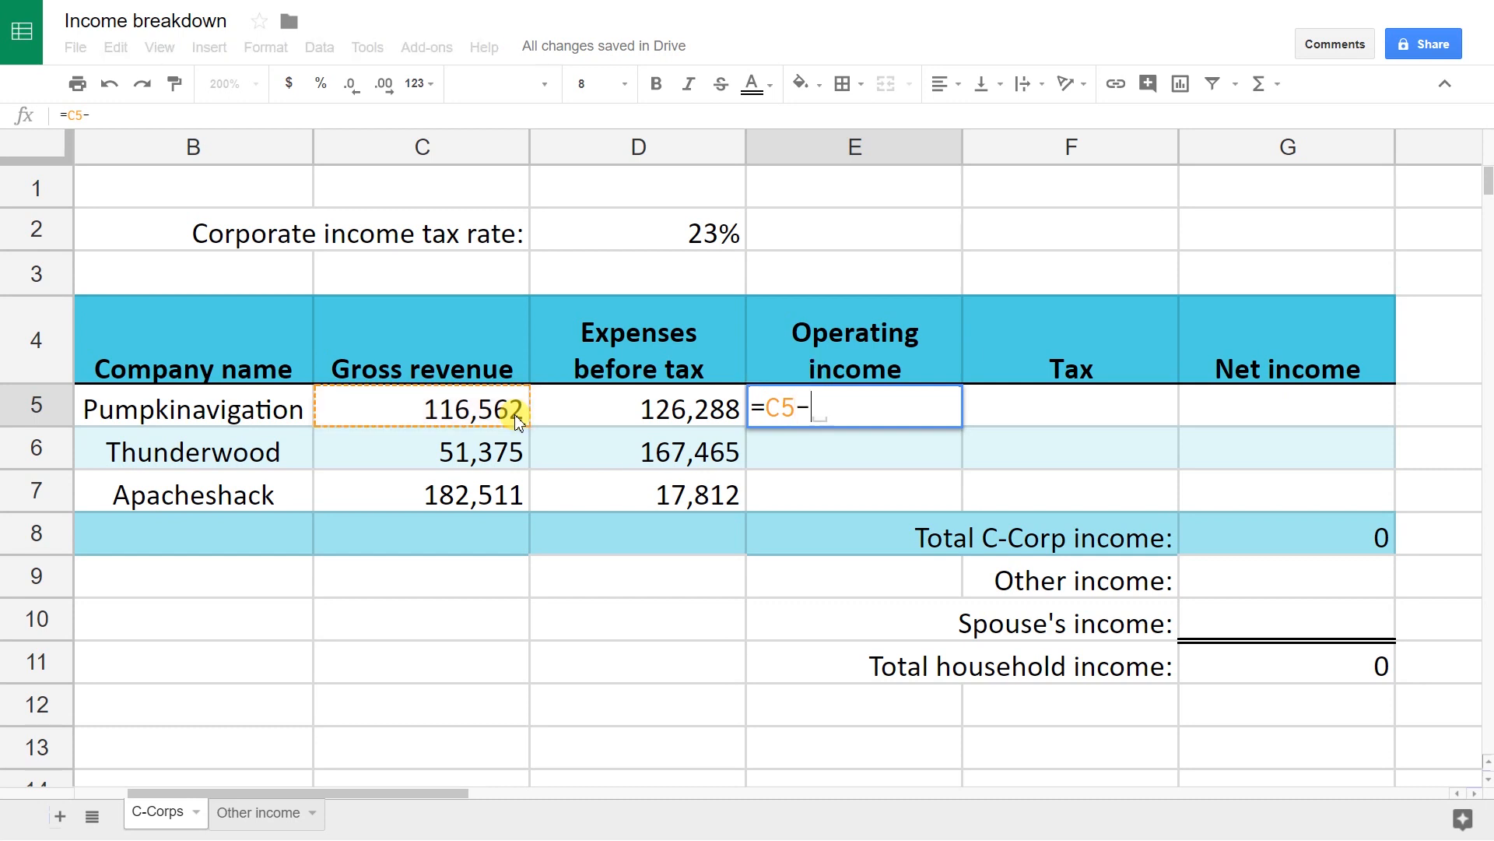
pyautogui.click(635, 396)
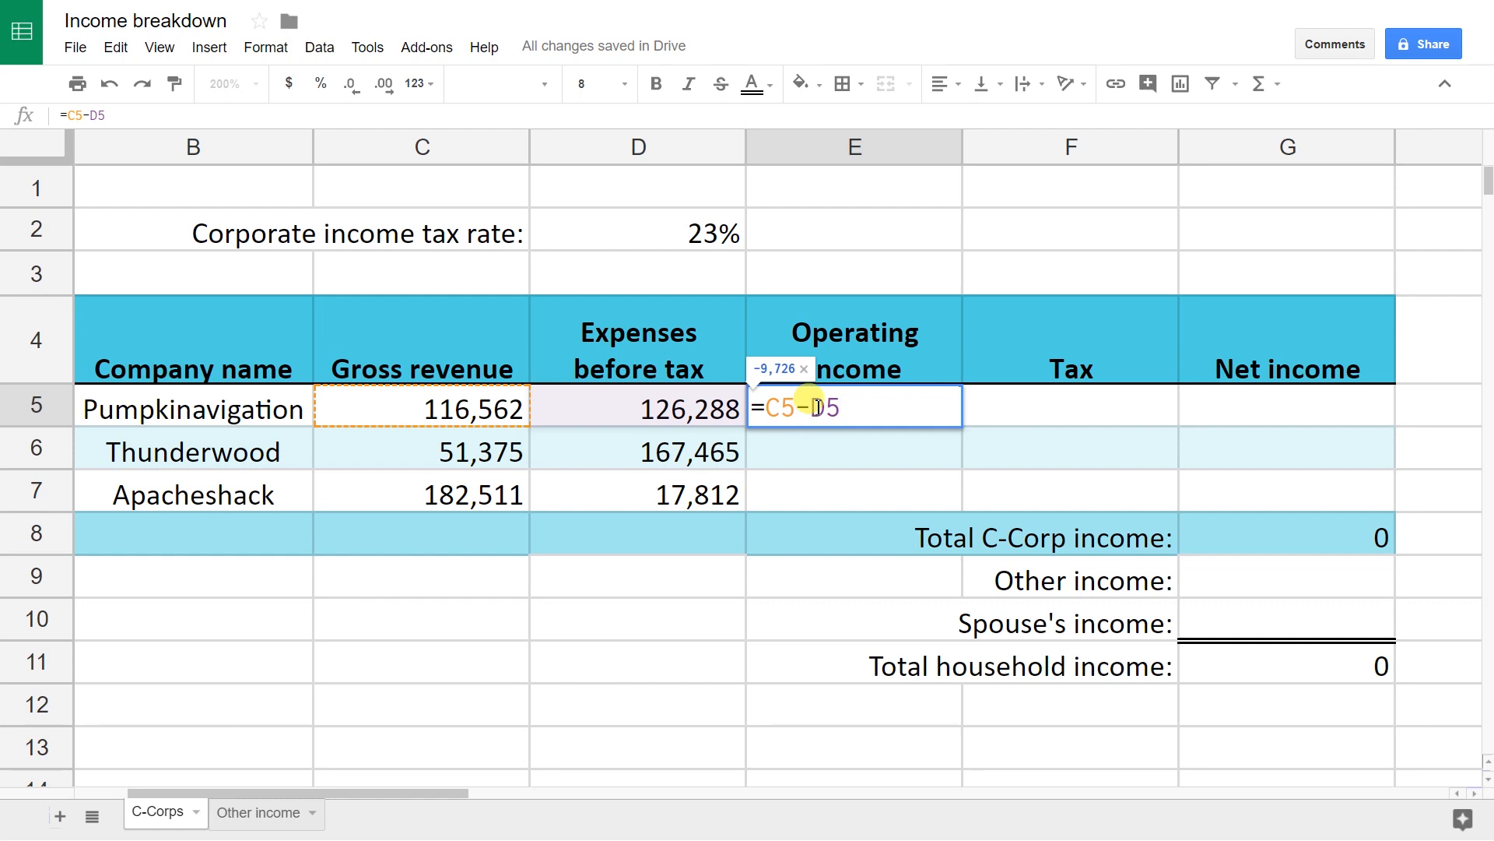
pyautogui.press('Return')
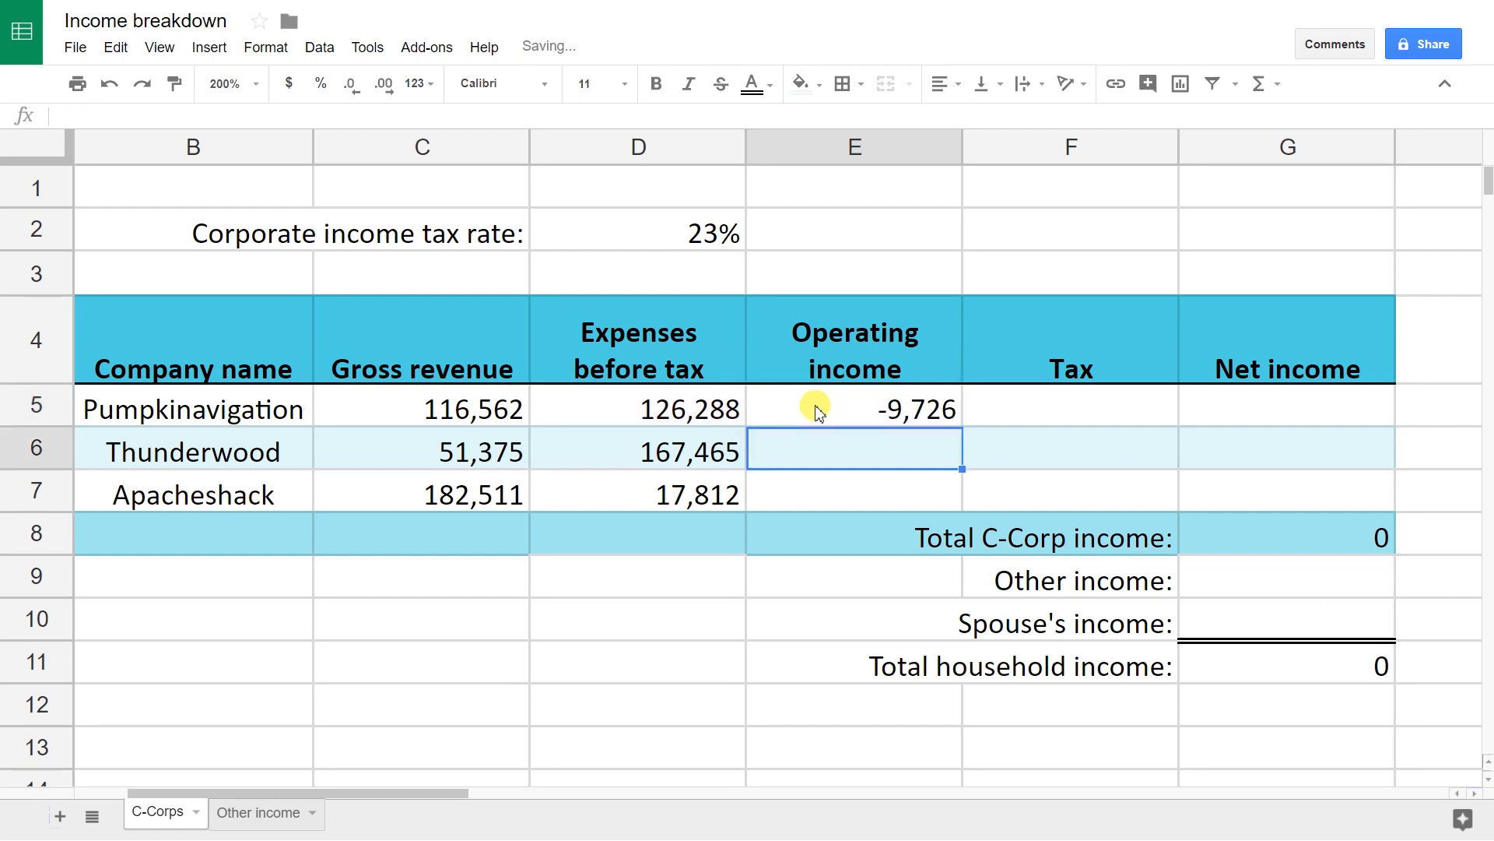
# Step: Copy E5's operating income formula down through E7, giving -116,090 and 164,699
pyautogui.click(864, 413)
pyautogui.doubleClick(864, 412)
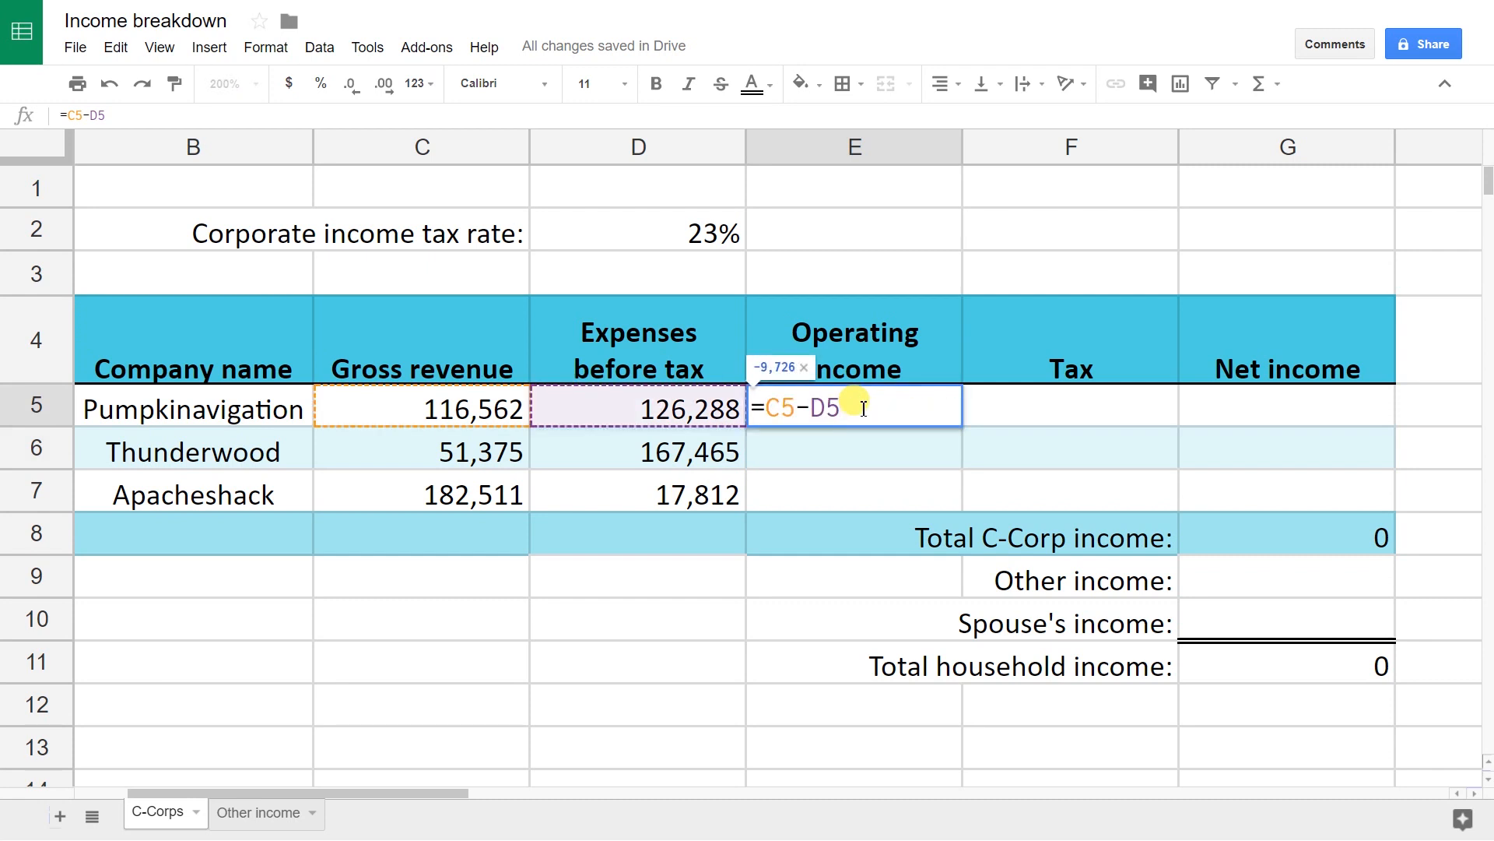
pyautogui.press('Escape')
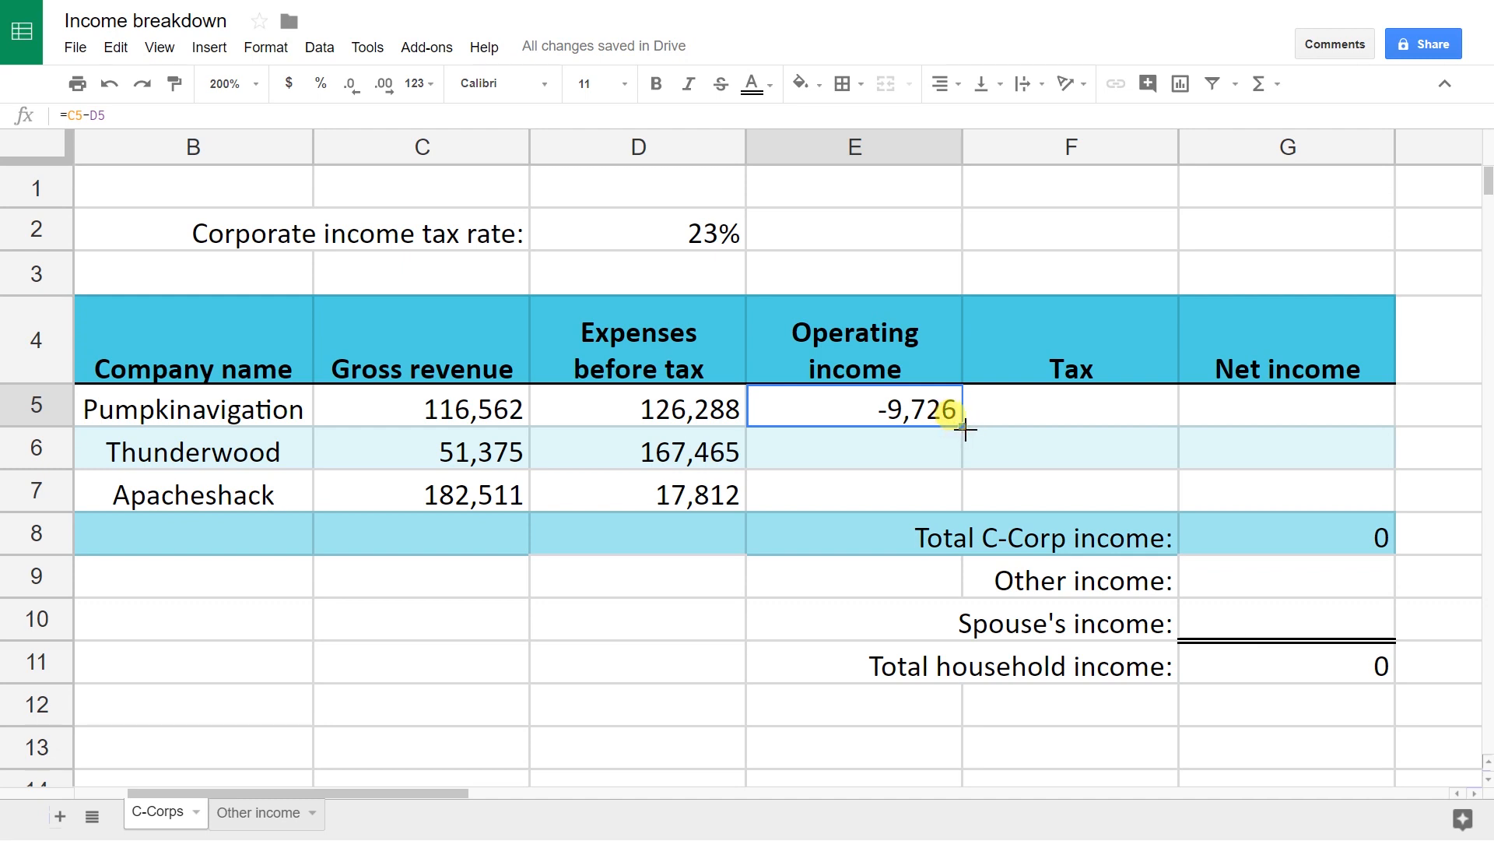
pyautogui.moveTo(965, 428); pyautogui.dragTo(963, 505)
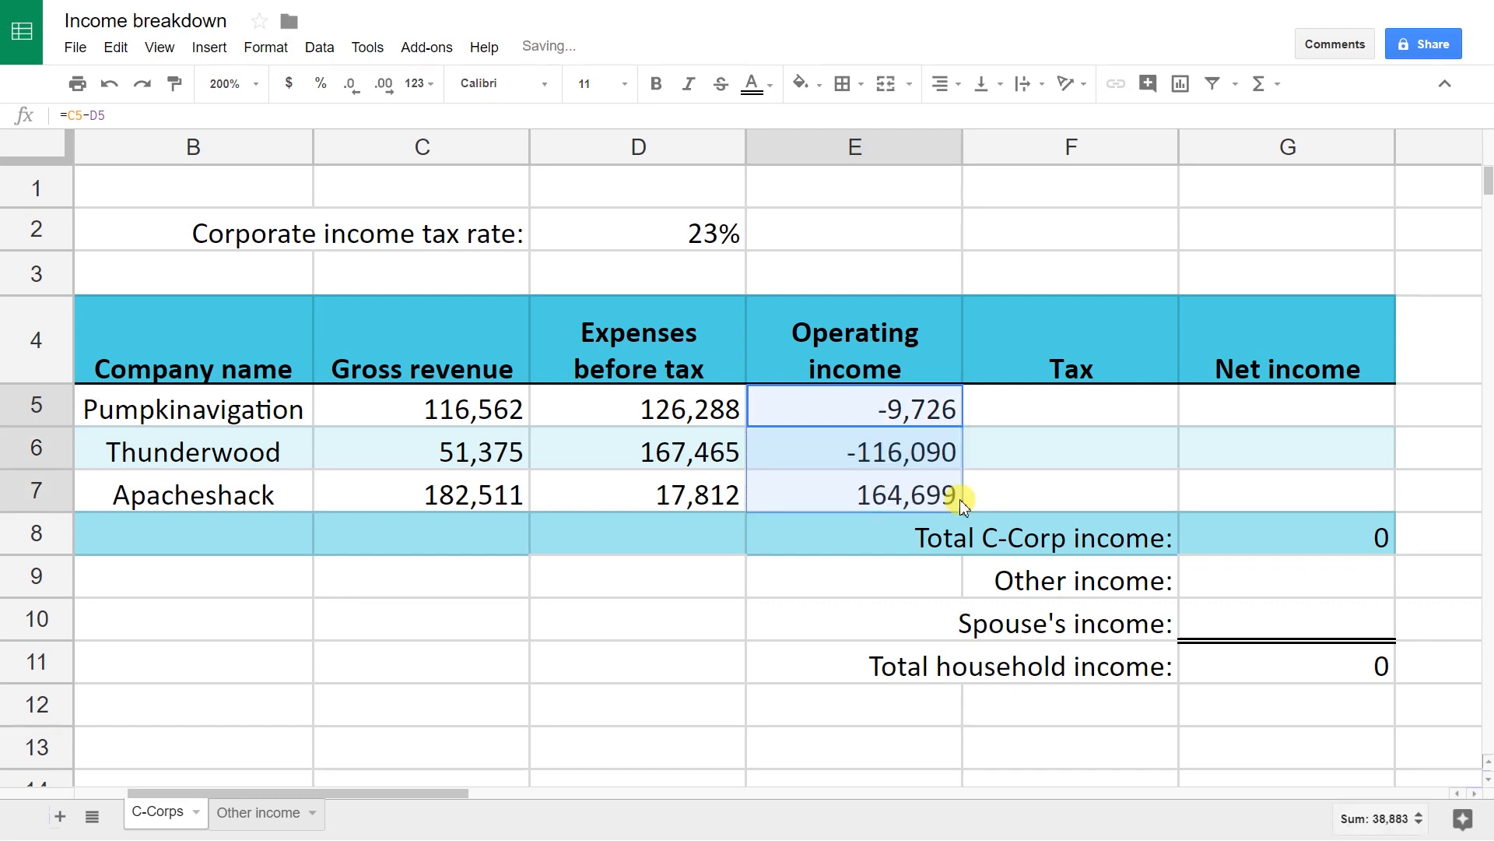
pyautogui.click(938, 466)
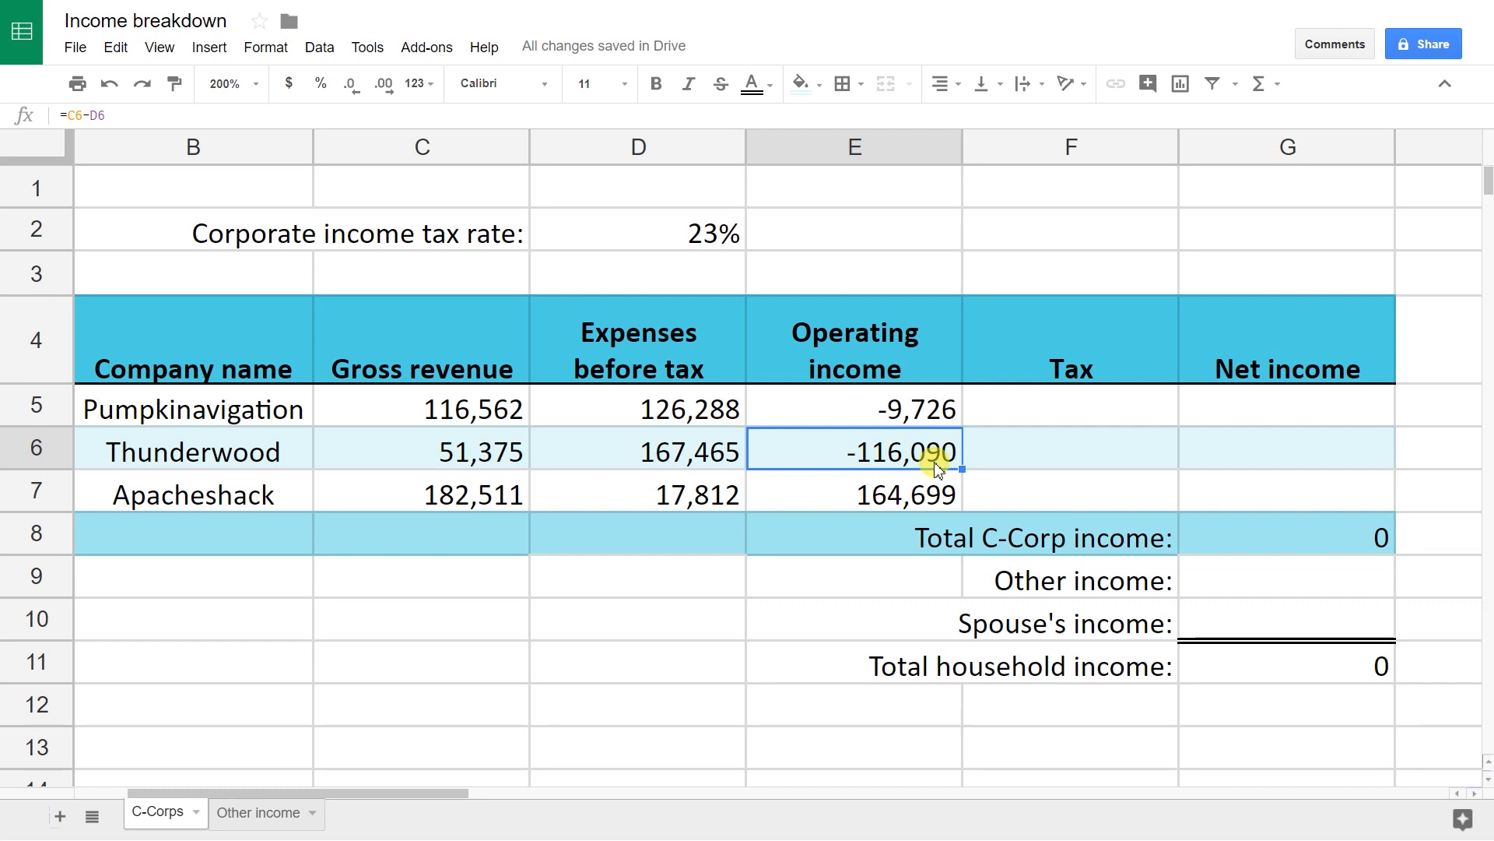
pyautogui.press('Up')
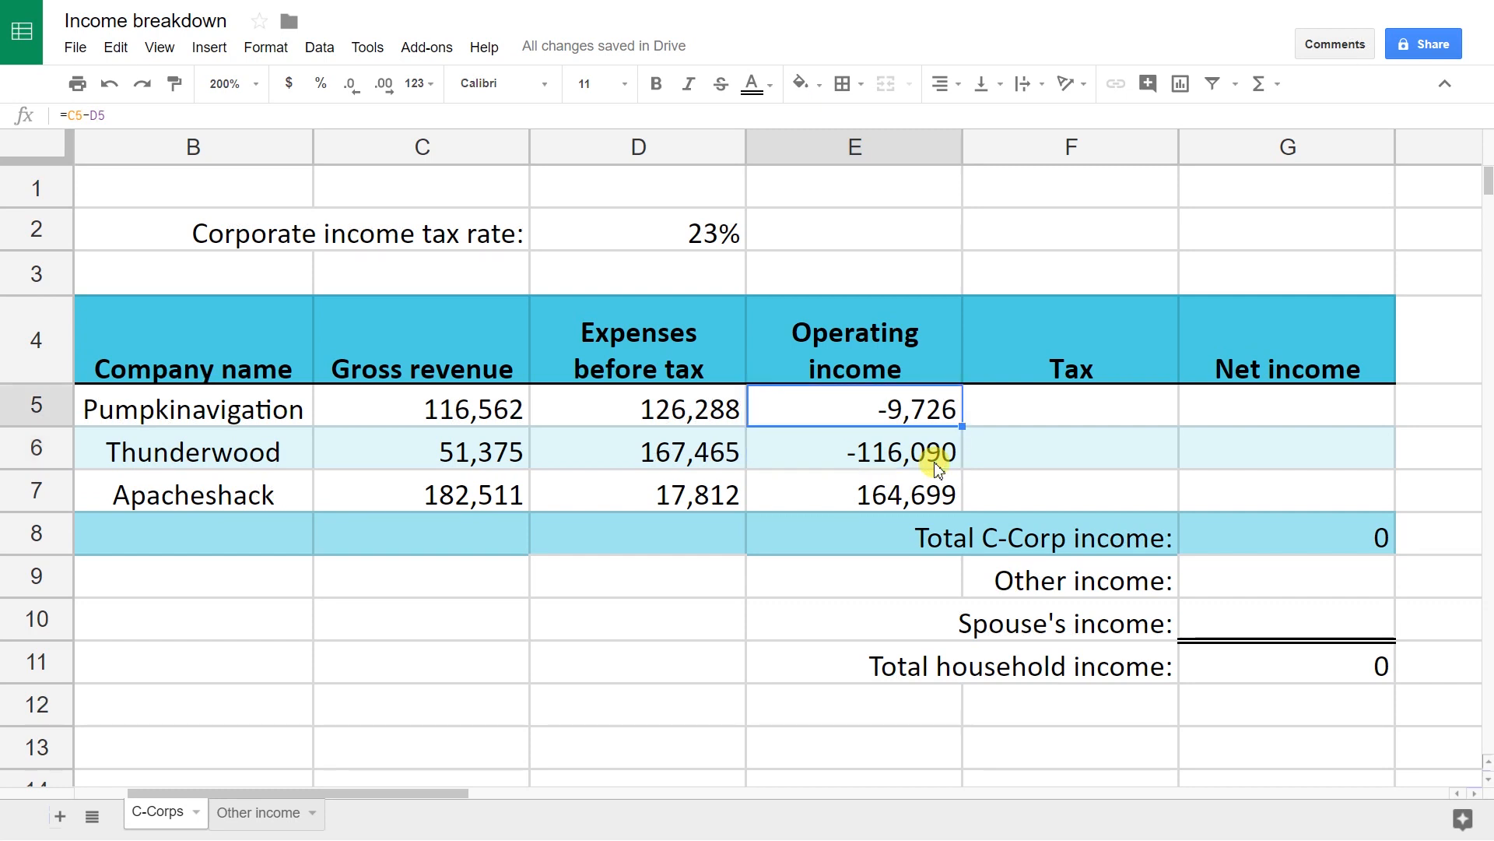
pyautogui.doubleClick(919, 412)
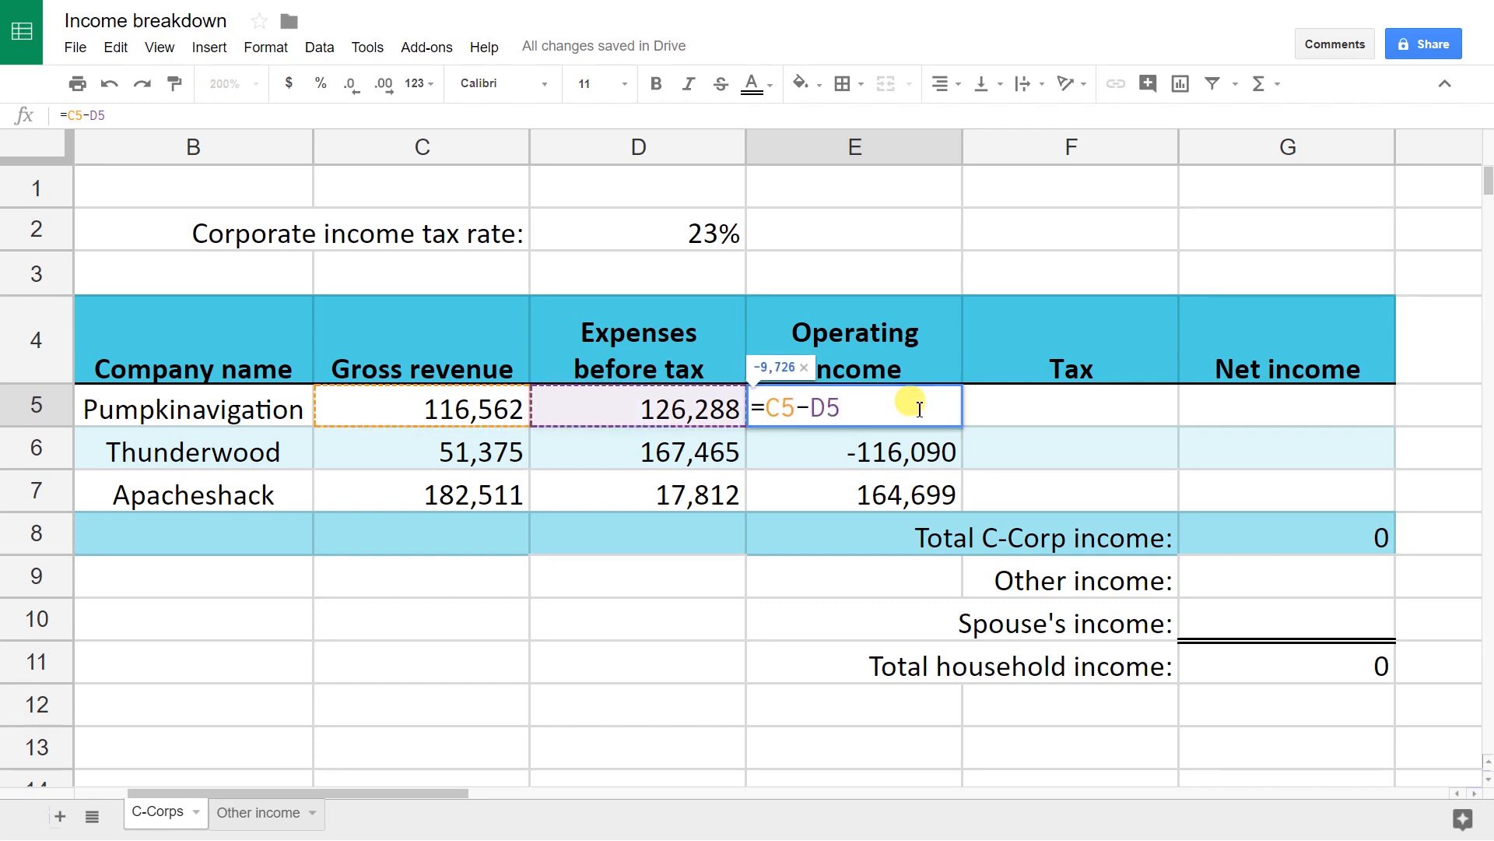
pyautogui.press('Escape')
pyautogui.press('Down')
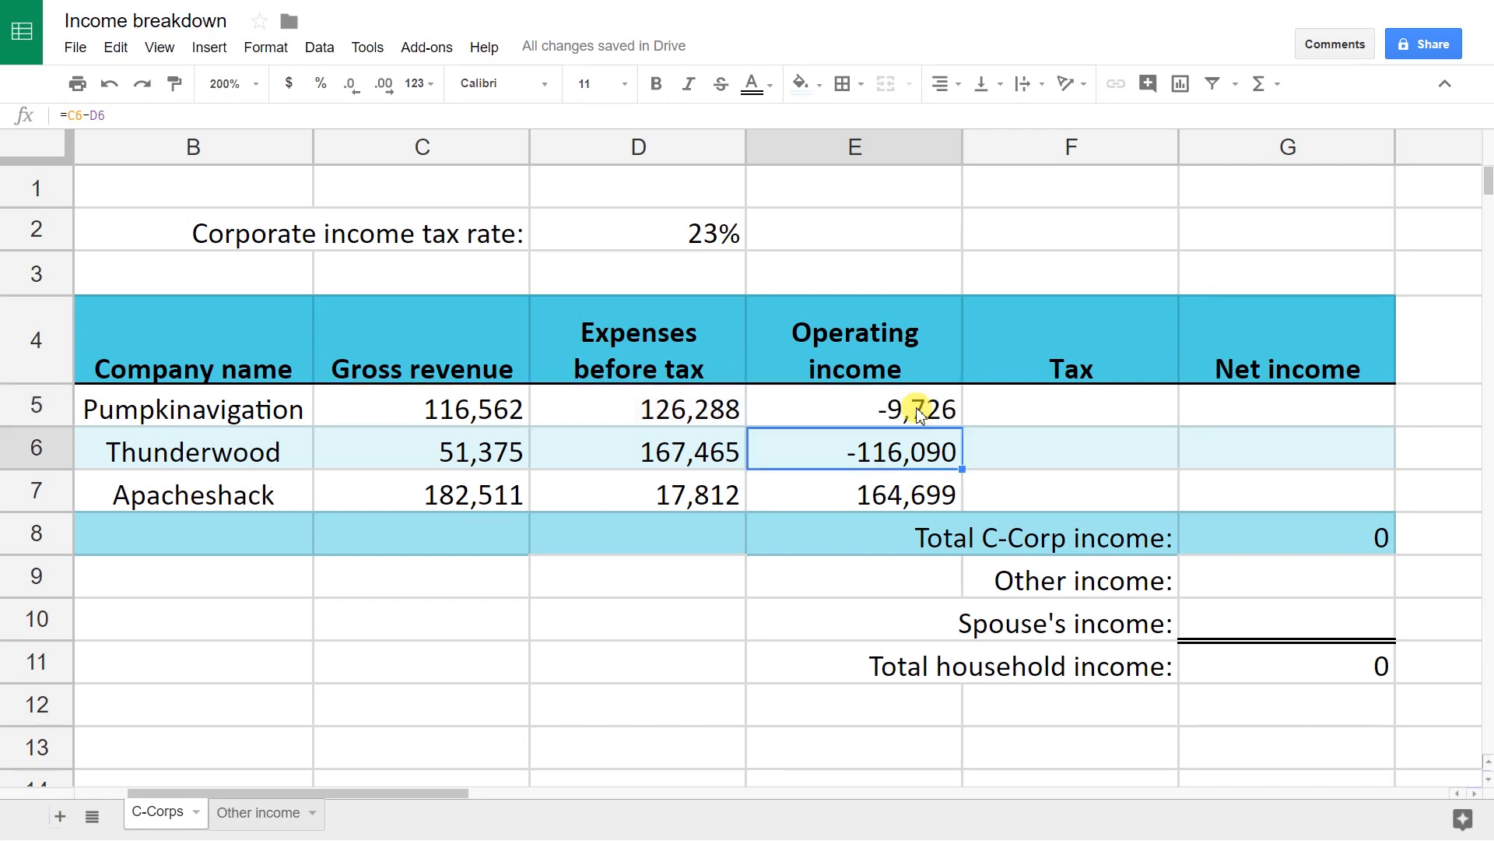
pyautogui.press('Return')
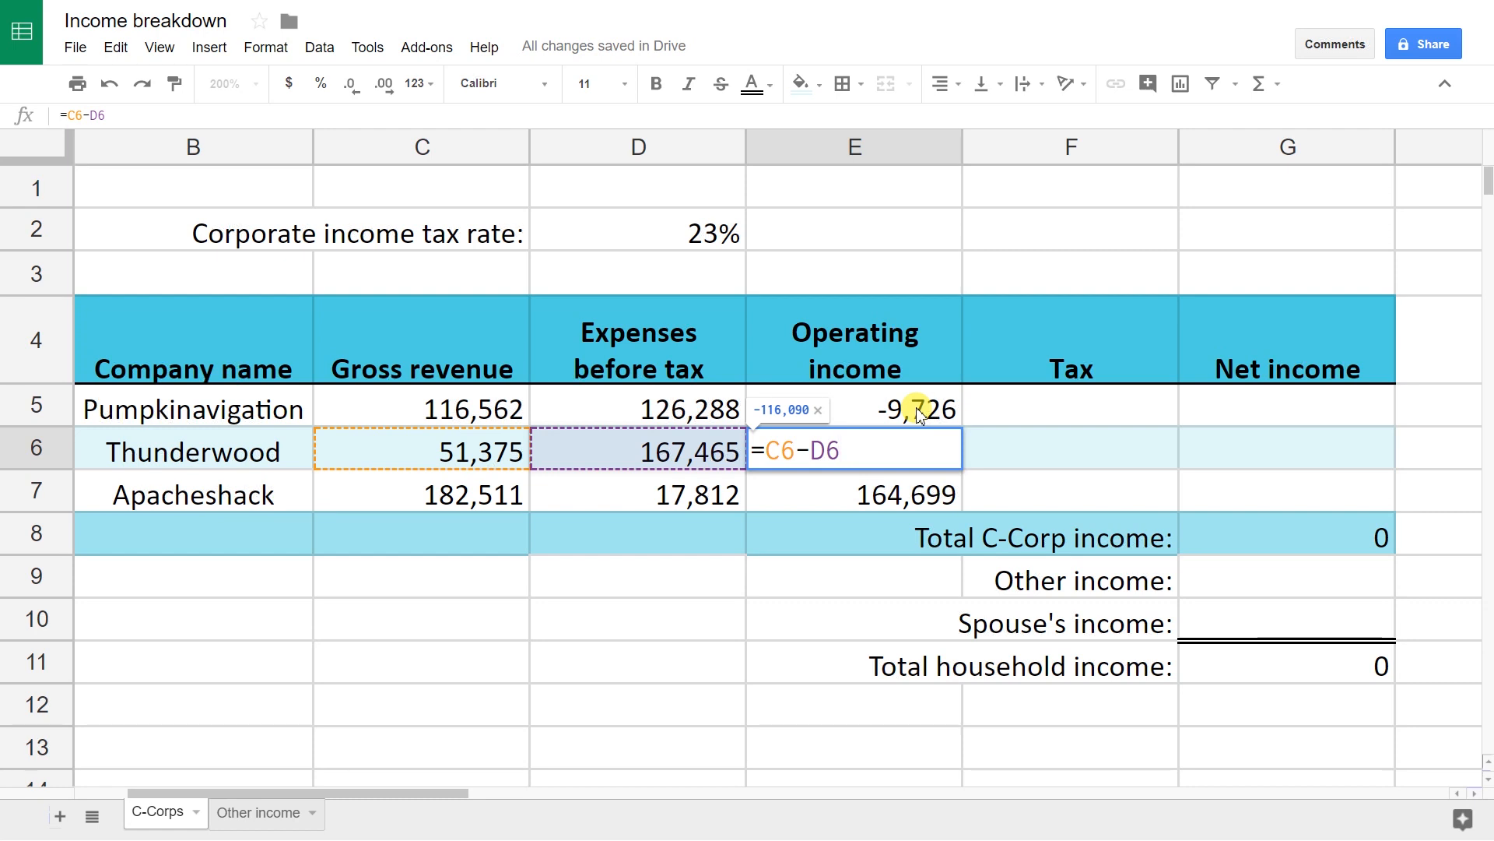
pyautogui.hotkey('ctrl', 'Return')
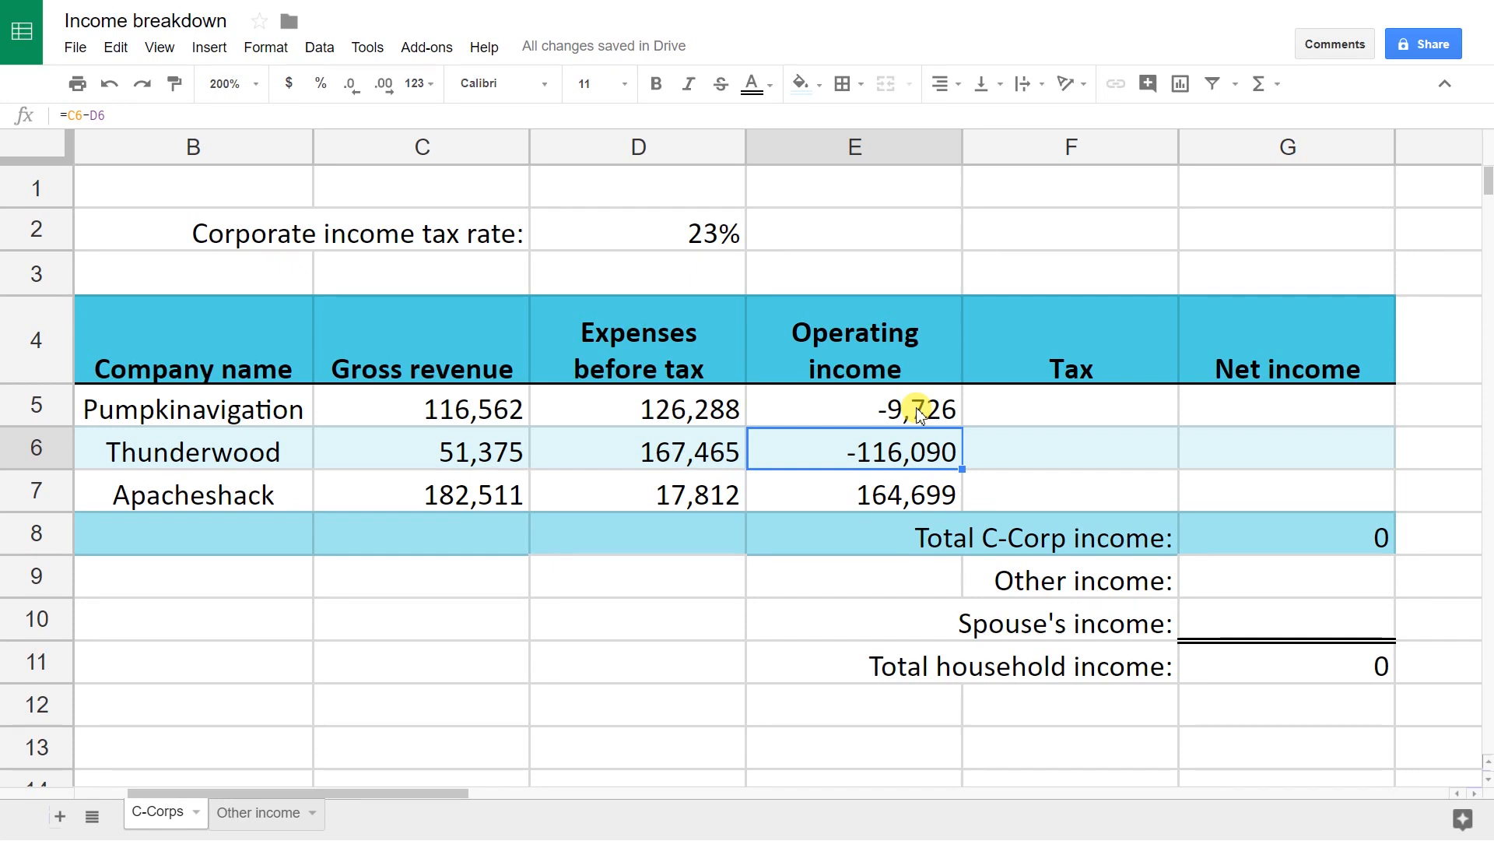
pyautogui.click(920, 414)
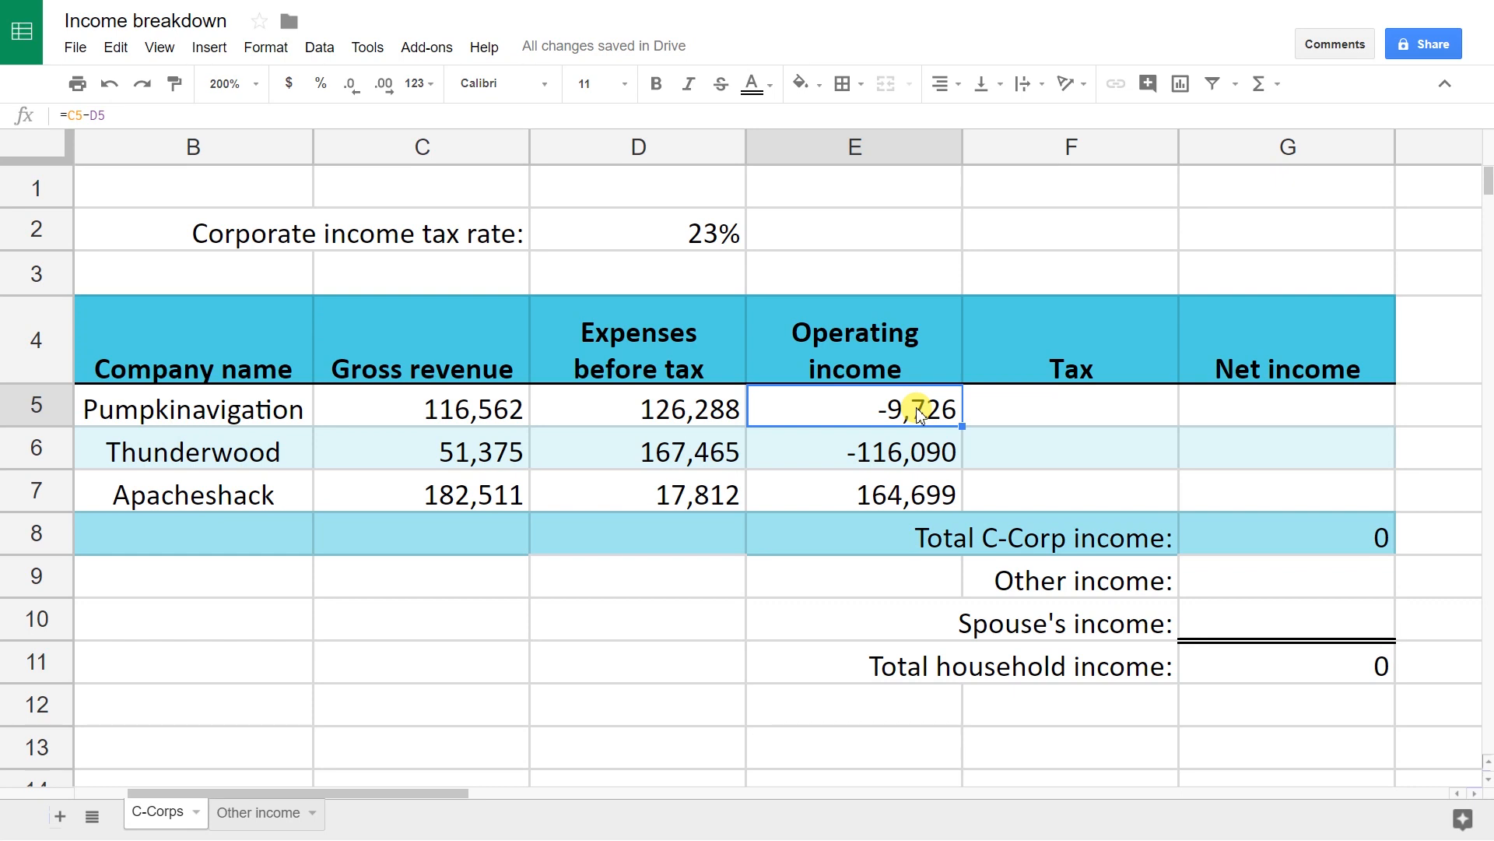
pyautogui.press('Tab')
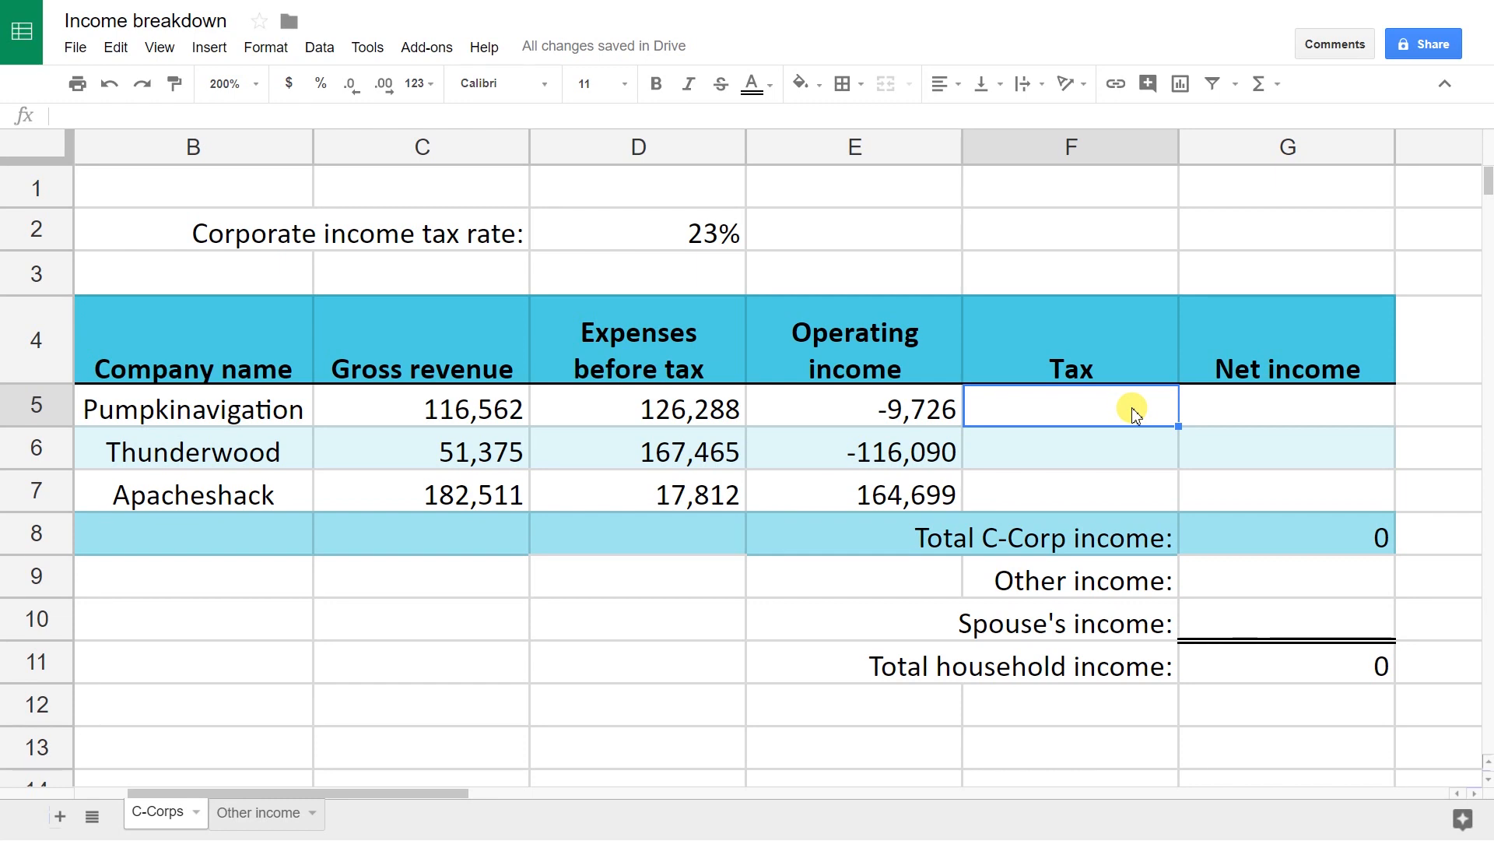
# Step: Enter =E5*D2 as Pumpkinavigation's tax and paste it into the Thunderwood and Apacheshack rows
pyautogui.write('=')
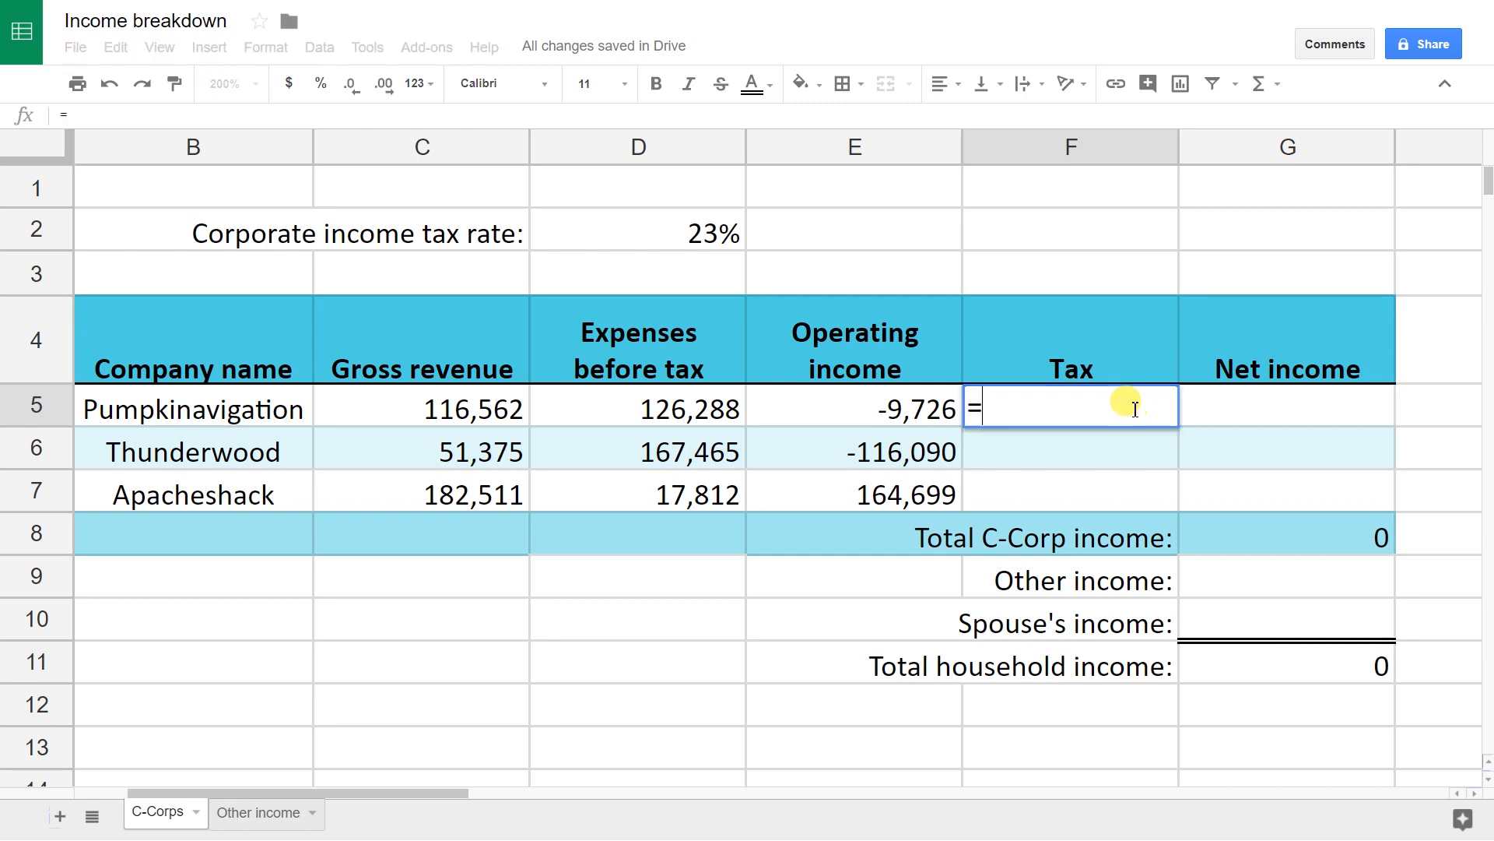
pyautogui.write('E')
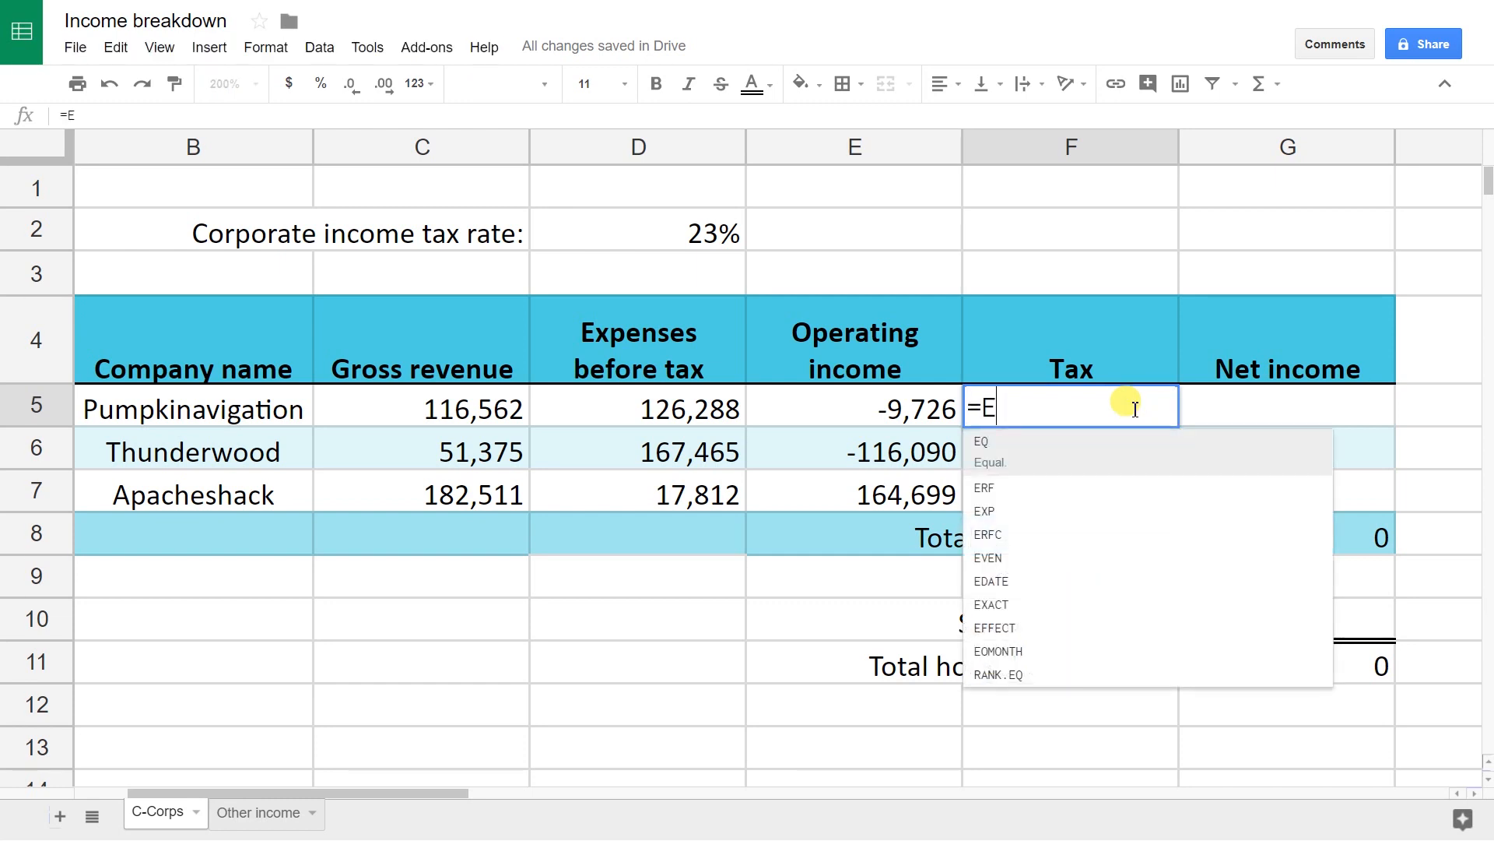
pyautogui.write('5*')
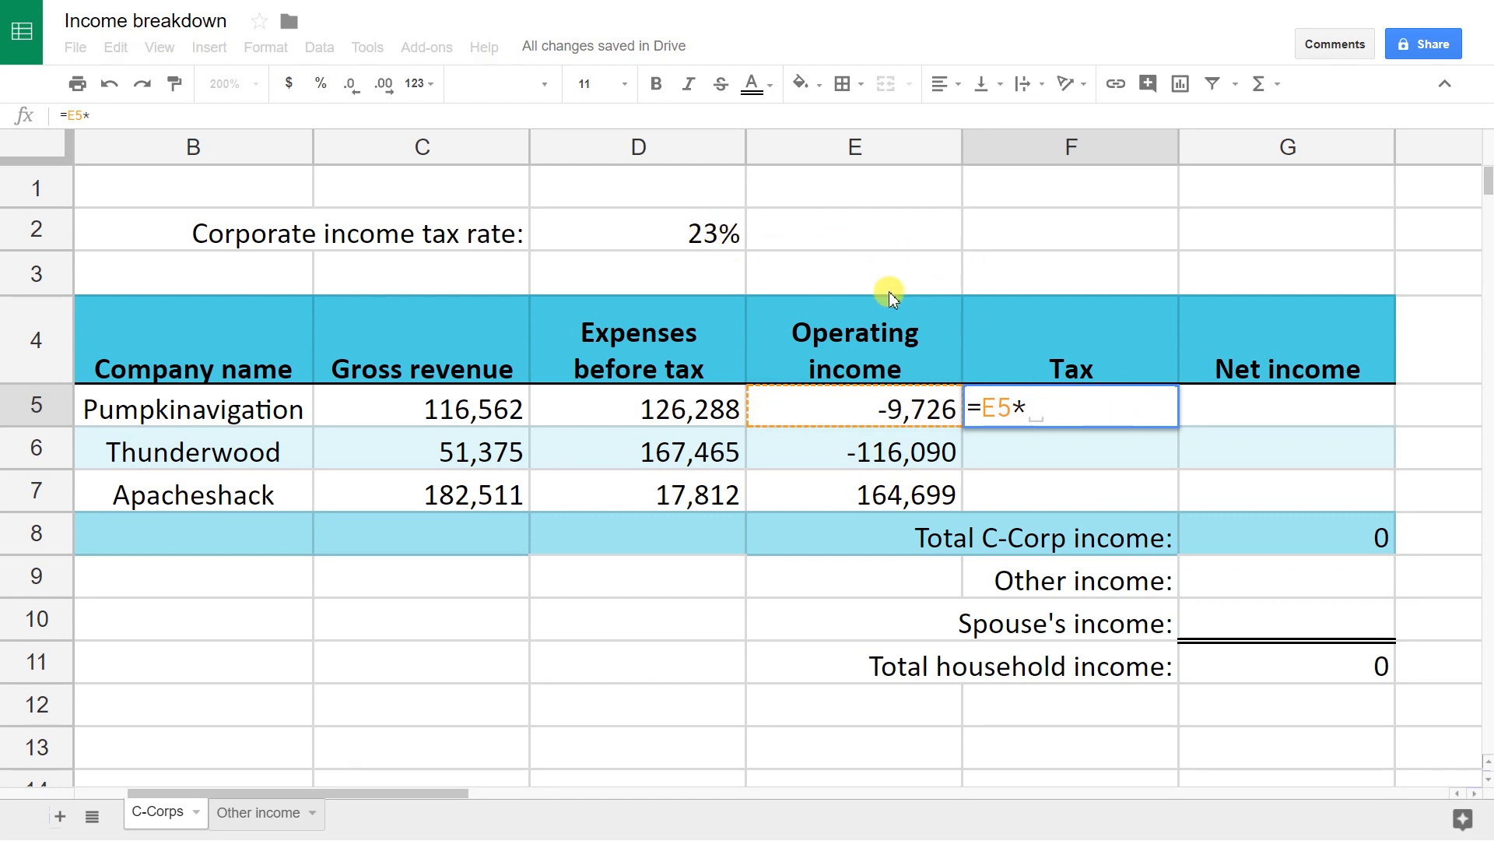
pyautogui.write('D2')
pyautogui.press('Return')
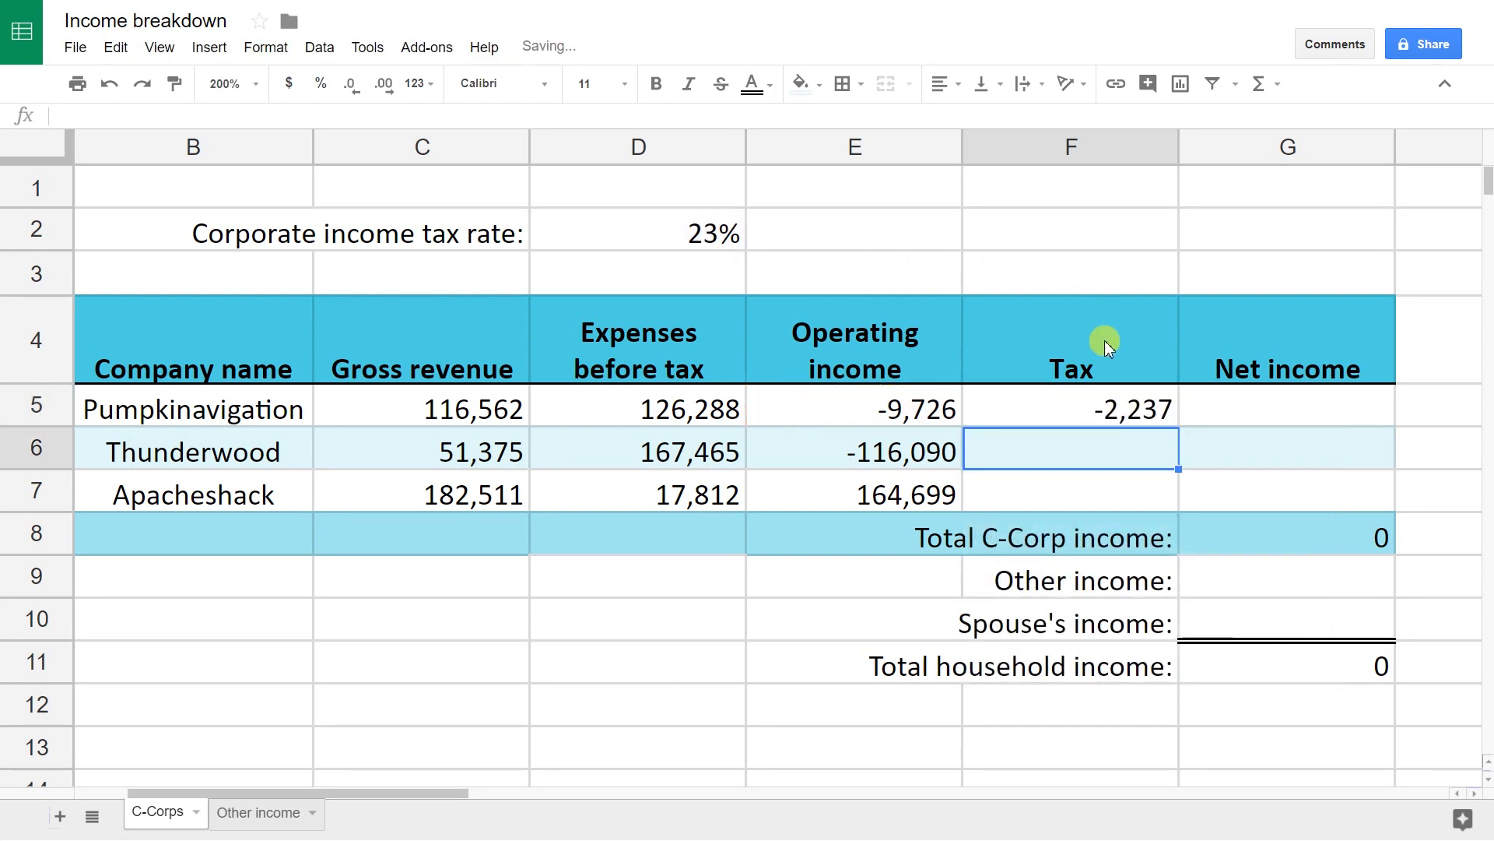
pyautogui.click(1114, 408)
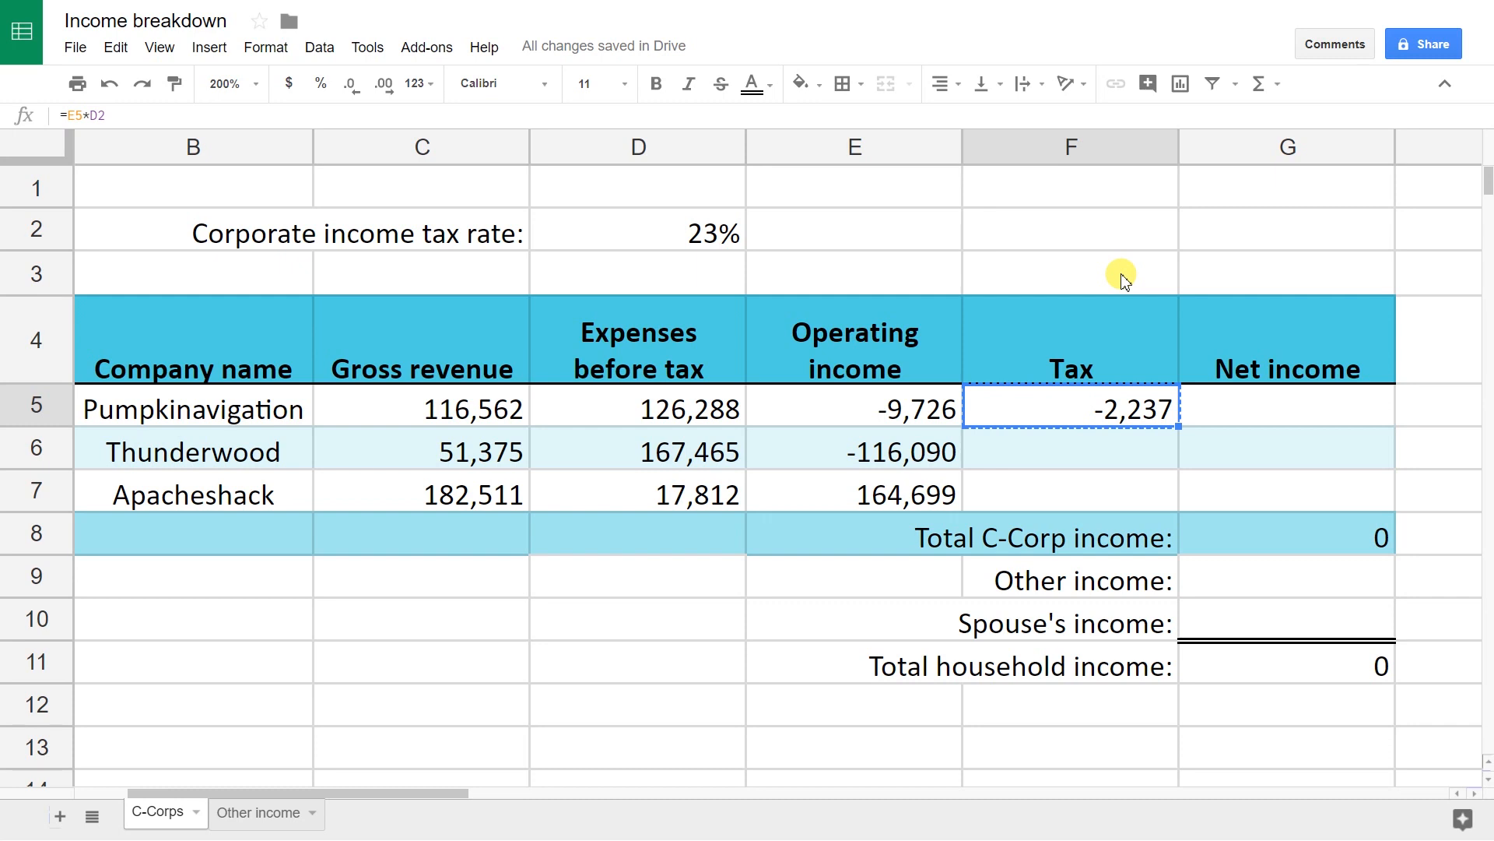
pyautogui.press('Down')
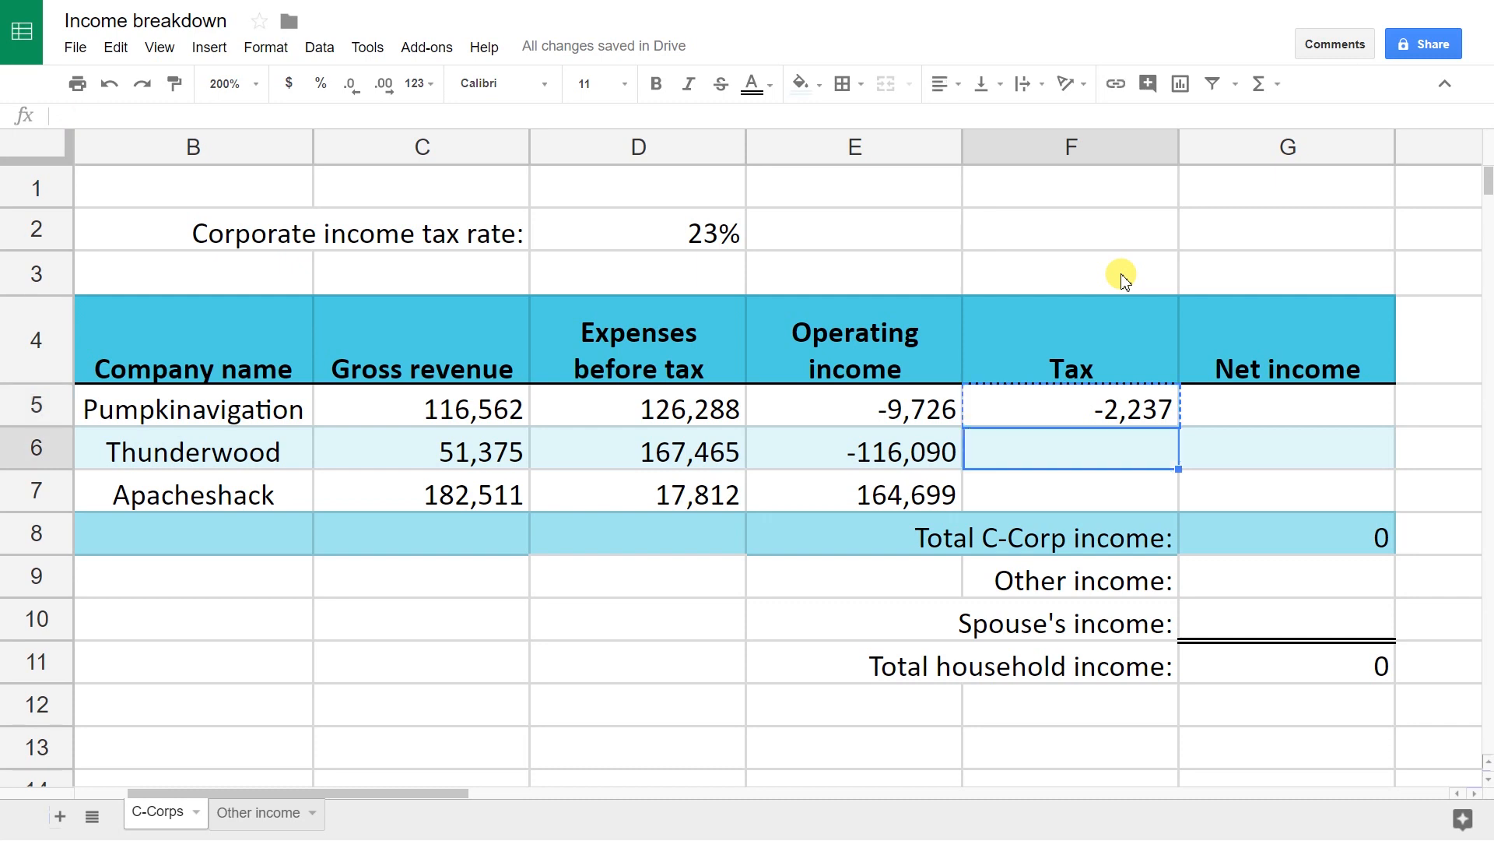
pyautogui.hotkey('ctrl', 'v')
pyautogui.press('Down')
pyautogui.hotkey('ctrl', 'v')
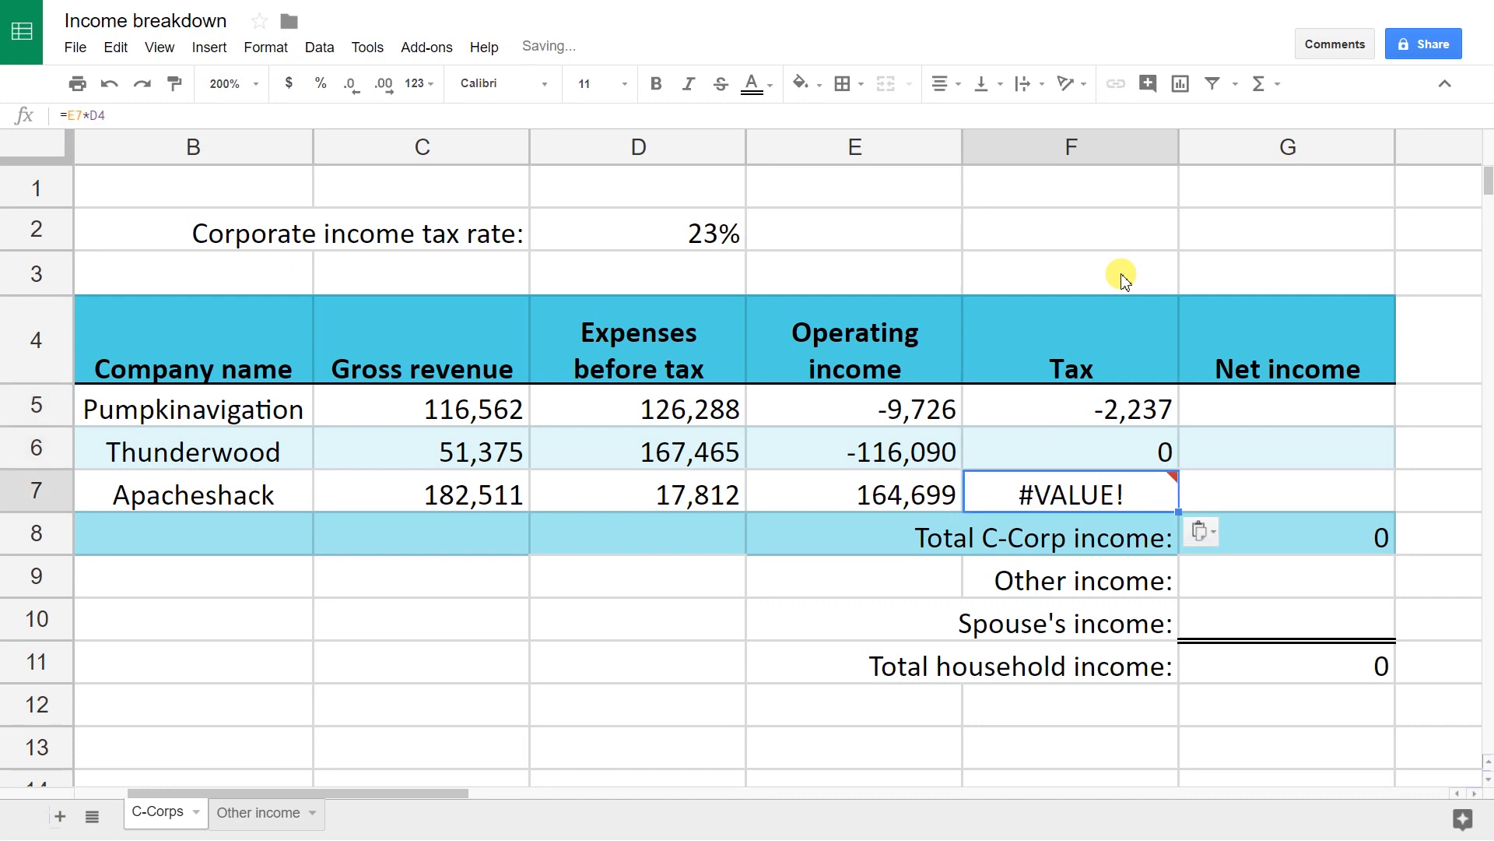
# Step: Check the pasted tax formulas and open Thunderwood's F6 formula for editing
pyautogui.press('Up')
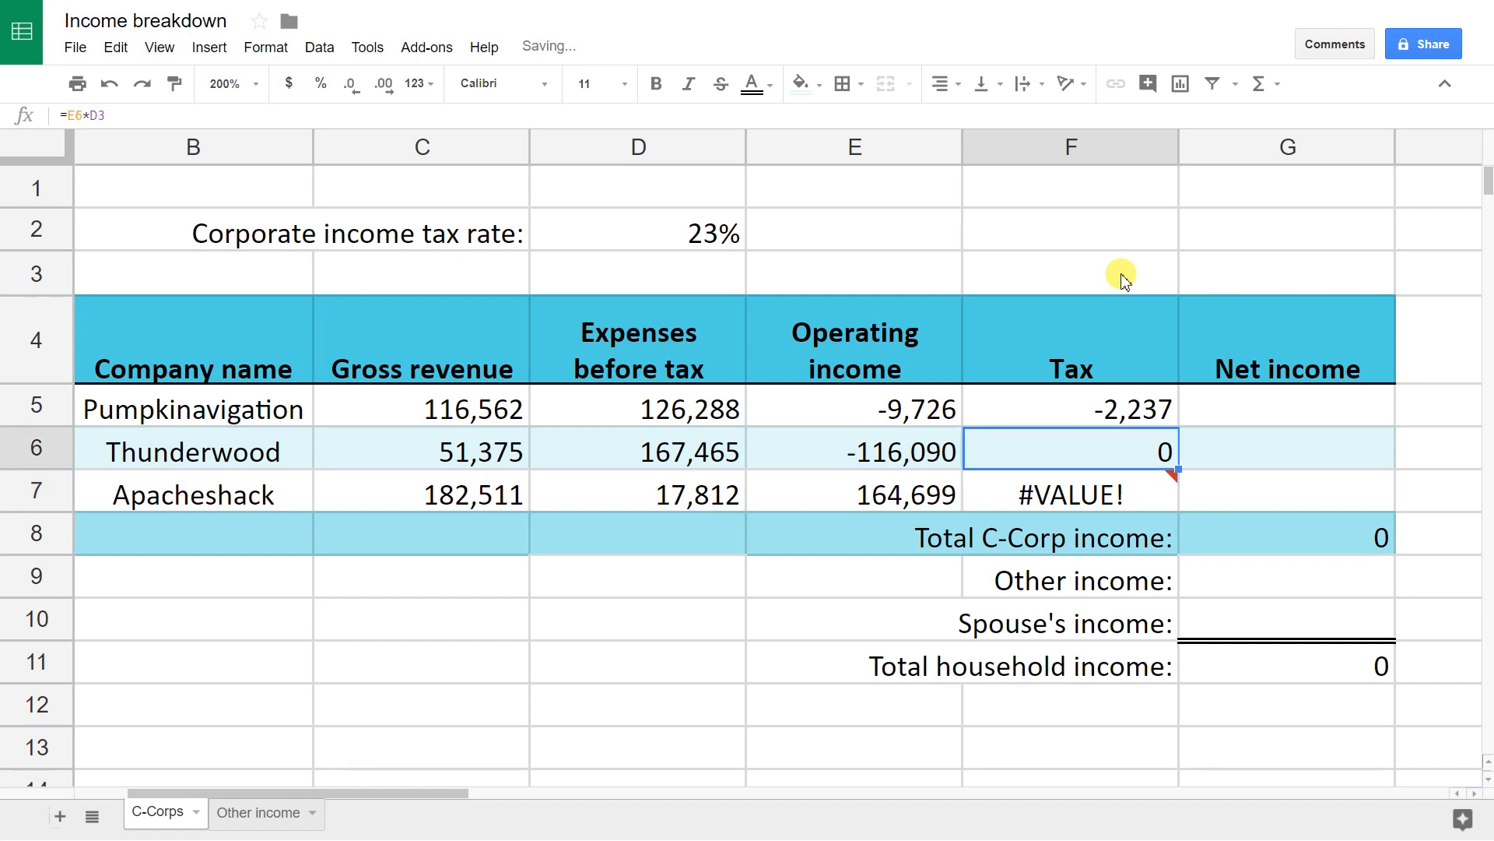
pyautogui.press('Down')
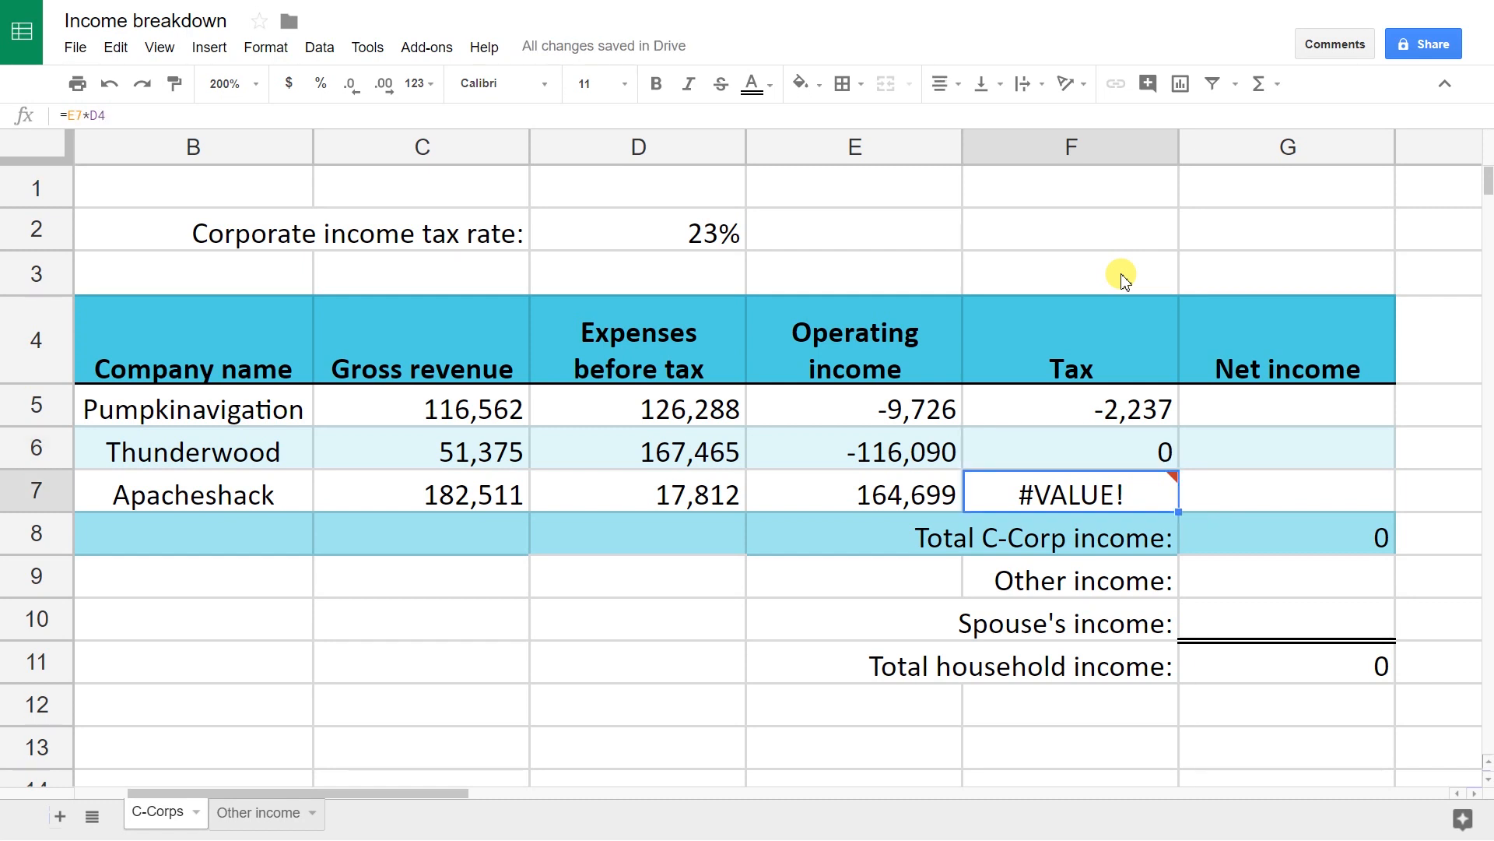
pyautogui.press('Up')
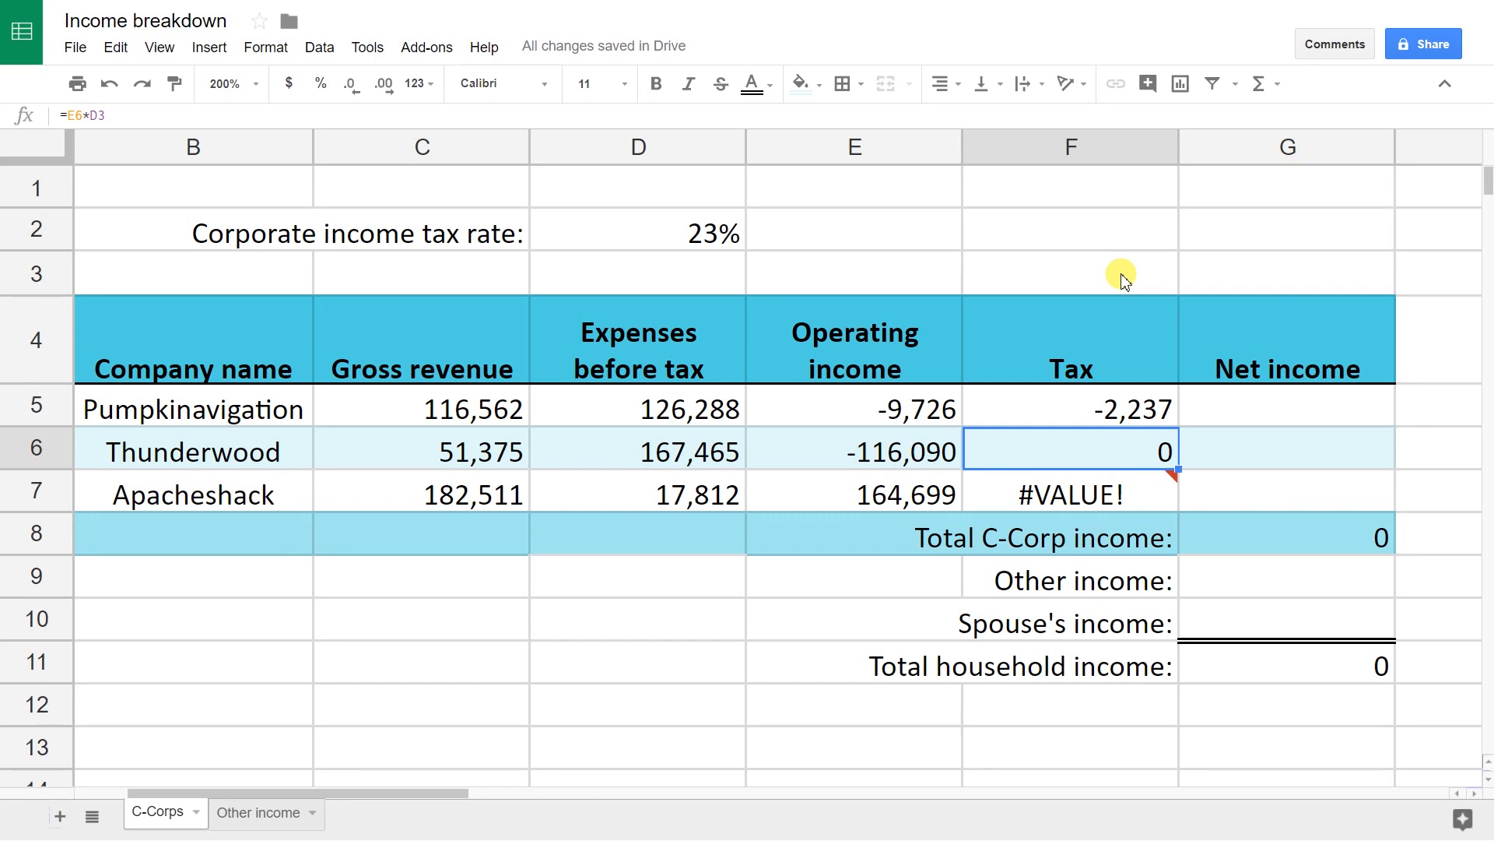
pyautogui.press('Return')
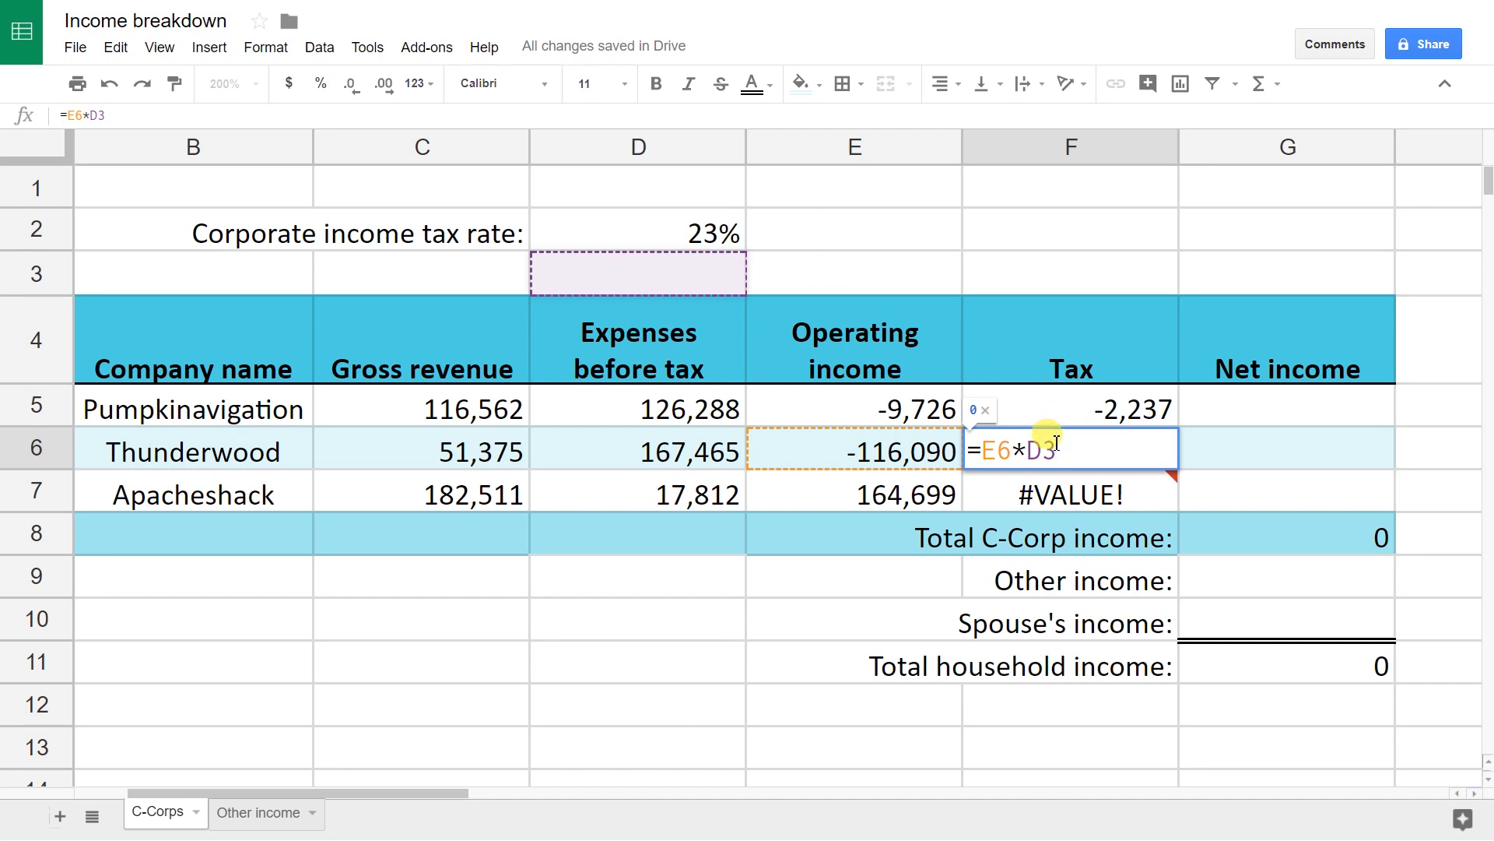
# Step: Correct Thunderwood's tax formula to =E6*D$2, locking only the rate's row
pyautogui.press('BackSpace')
pyautogui.write('2')
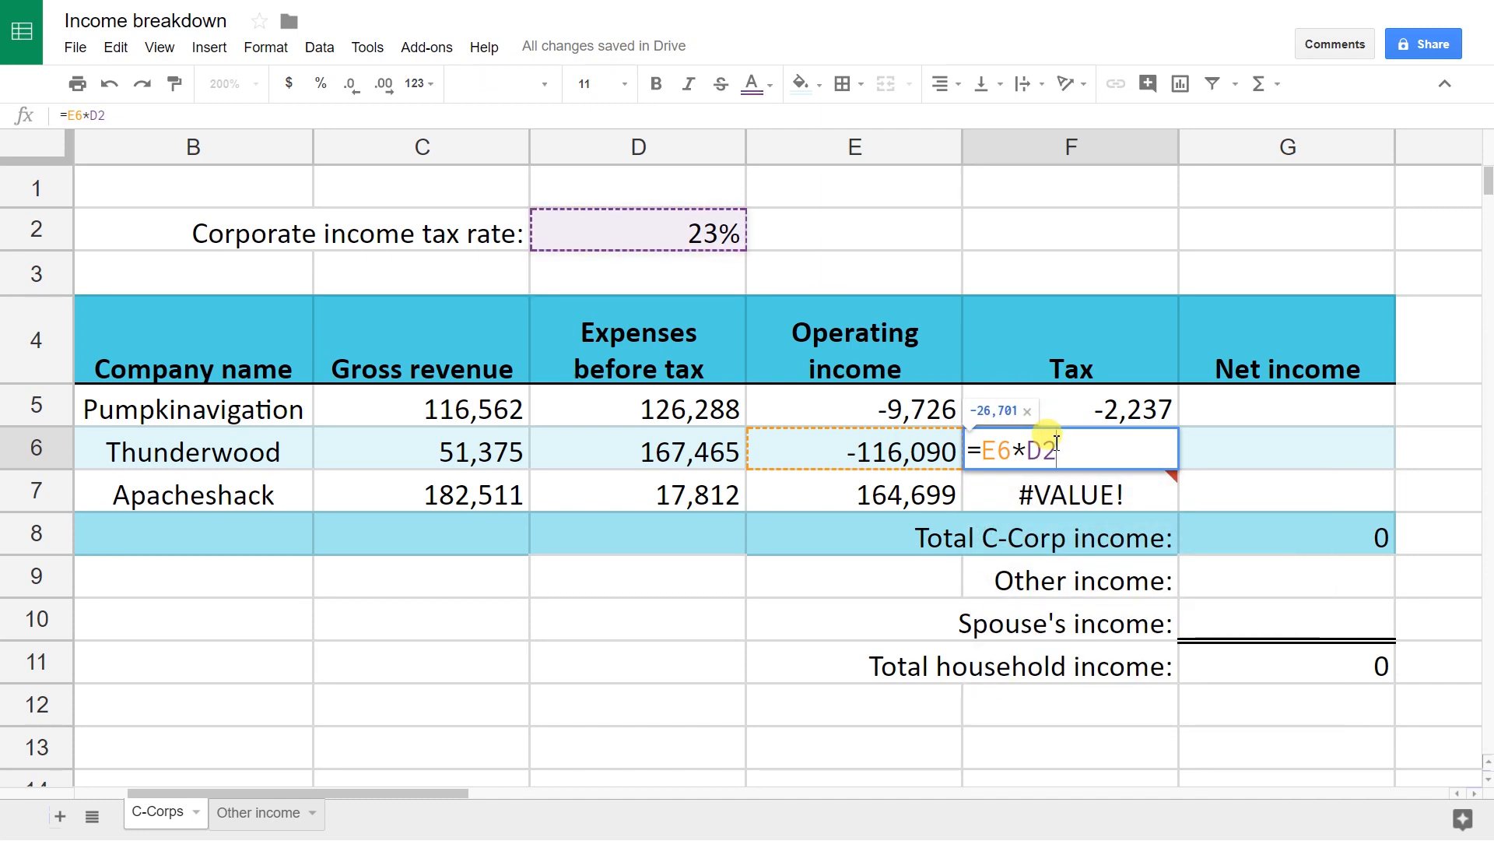
pyautogui.click(1043, 448)
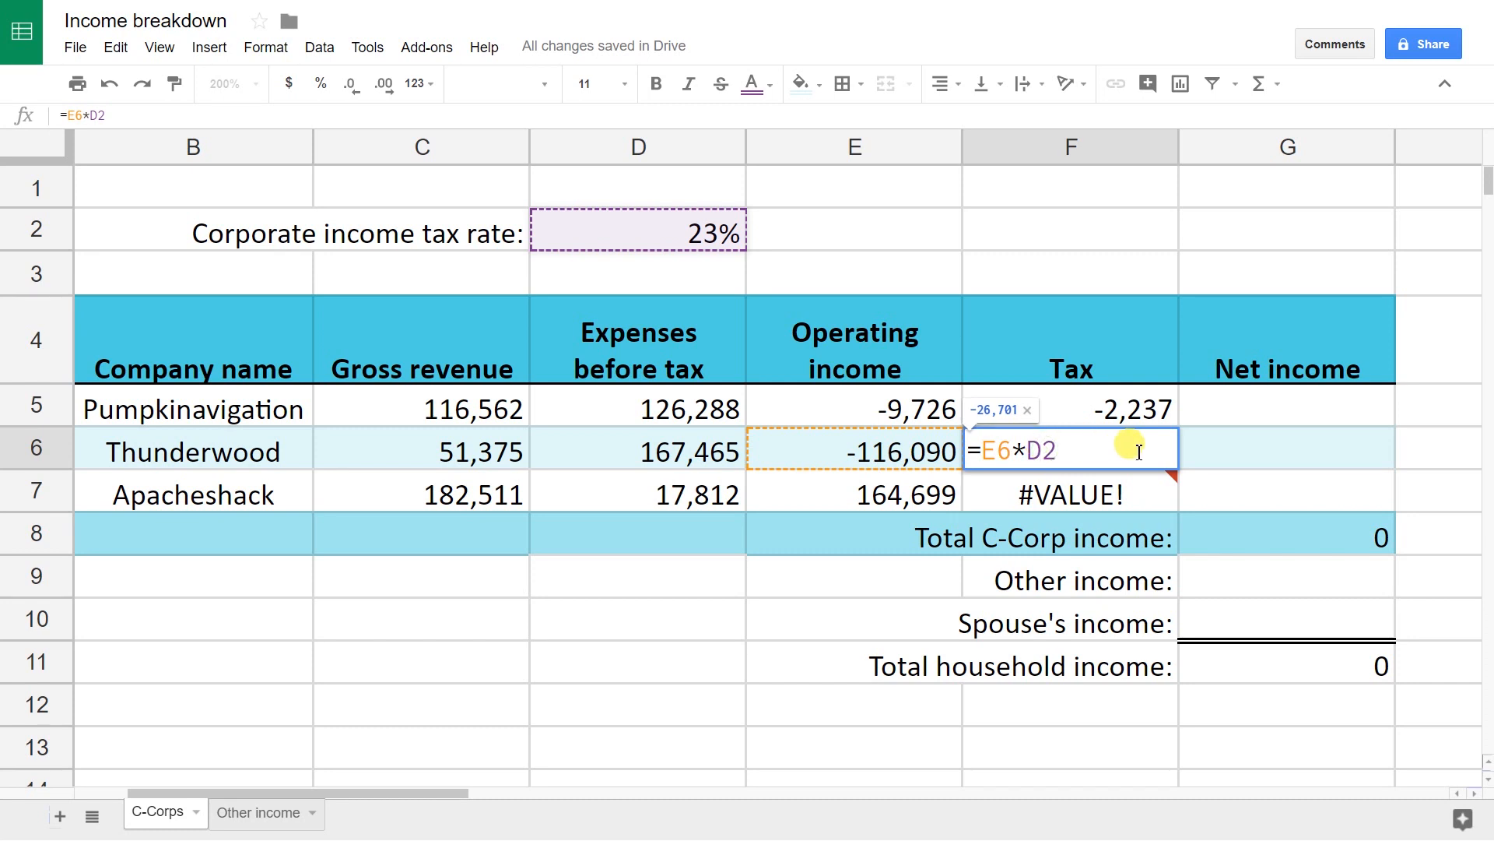
pyautogui.write('$')
pyautogui.press('Left')
pyautogui.press('Left')
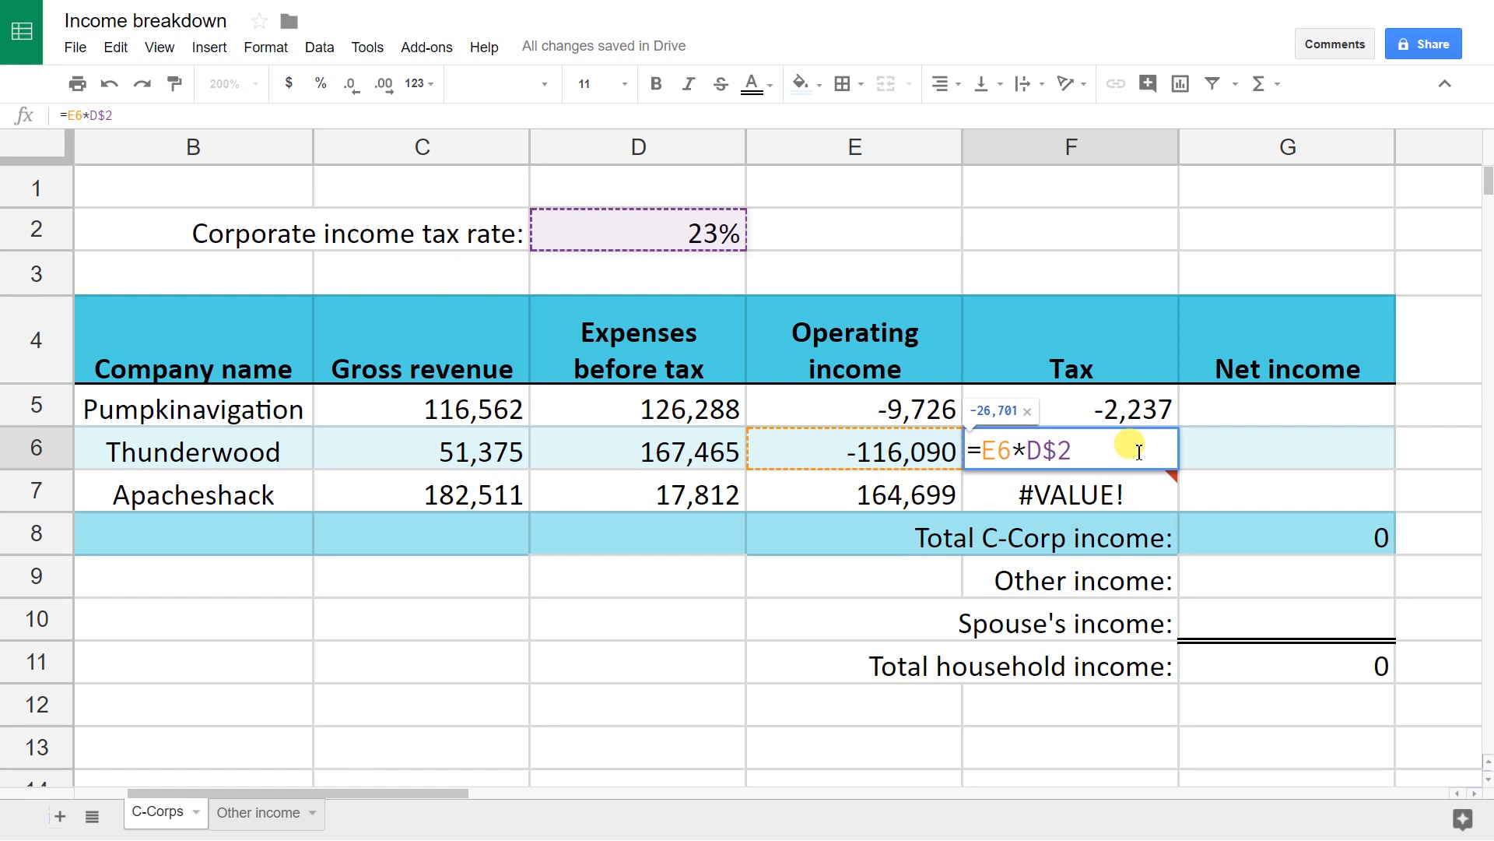
pyautogui.write('$')
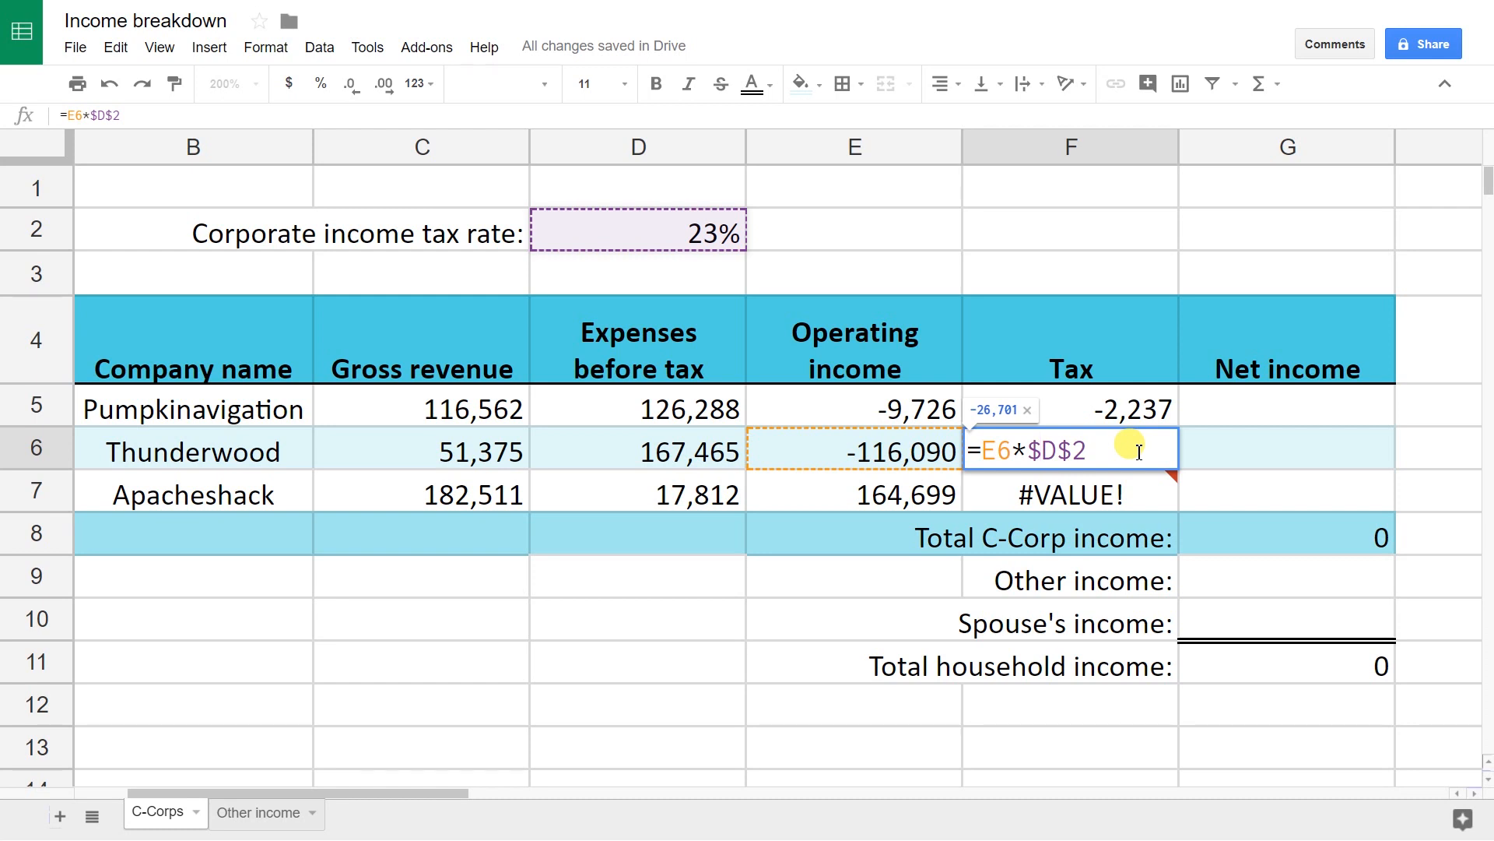
pyautogui.press('BackSpace')
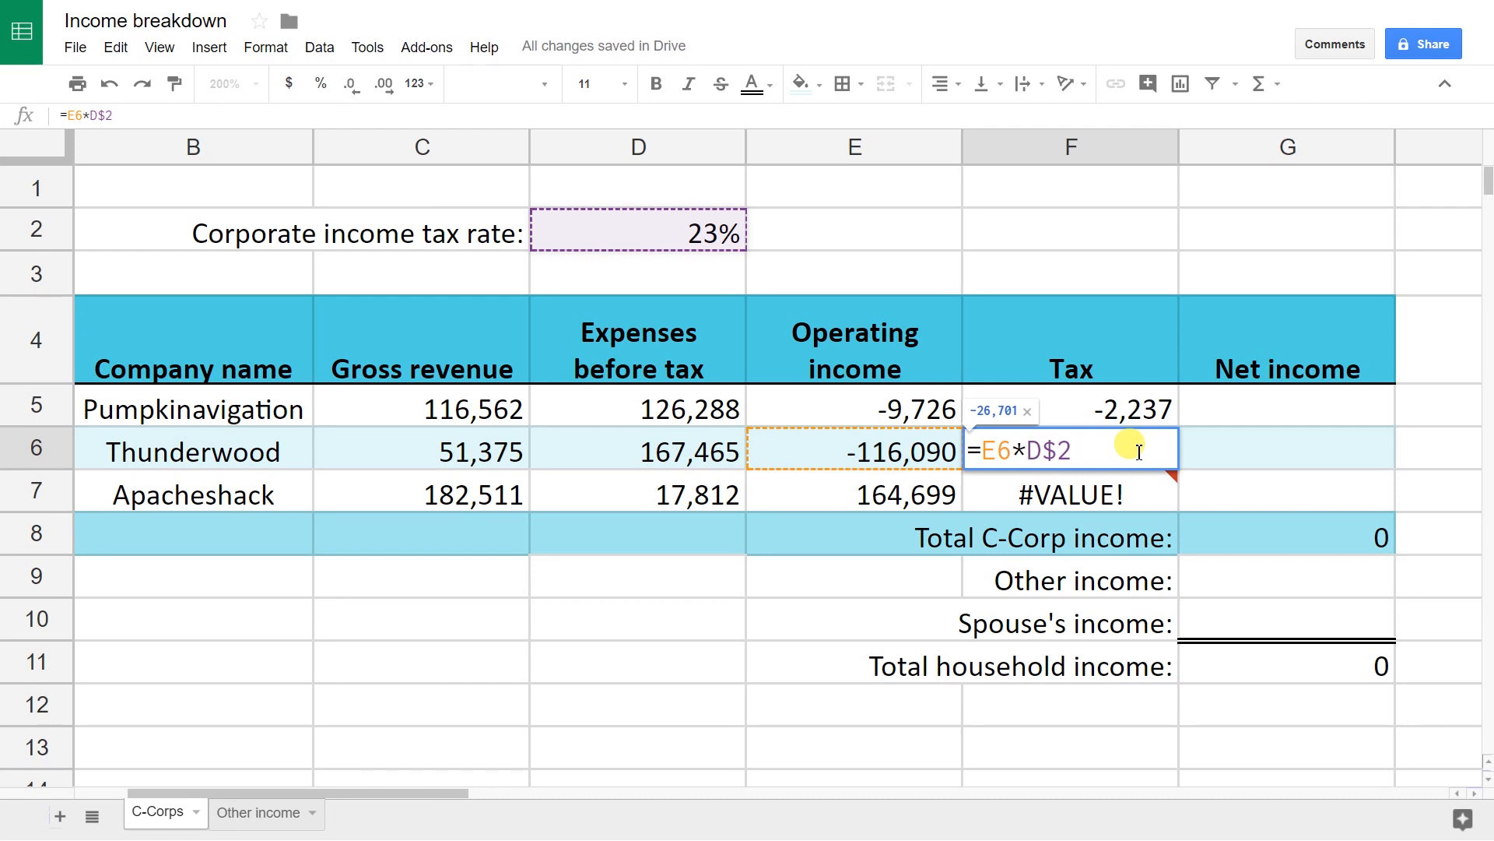
pyautogui.press('Return')
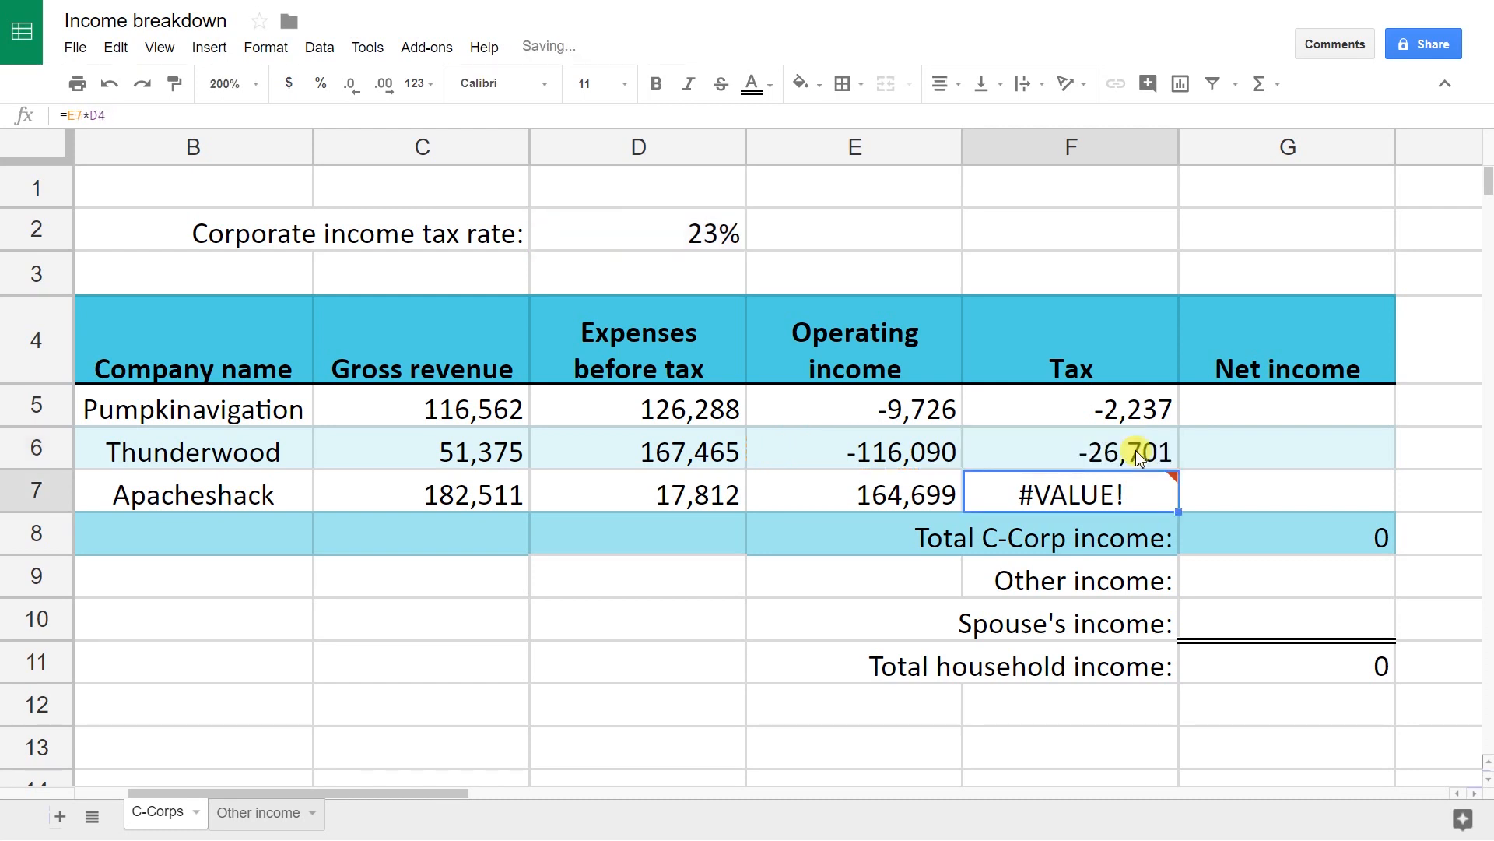
# Step: Paste the locked formula into F7 and change F5 to =E5*D$2
pyautogui.click(1136, 455)
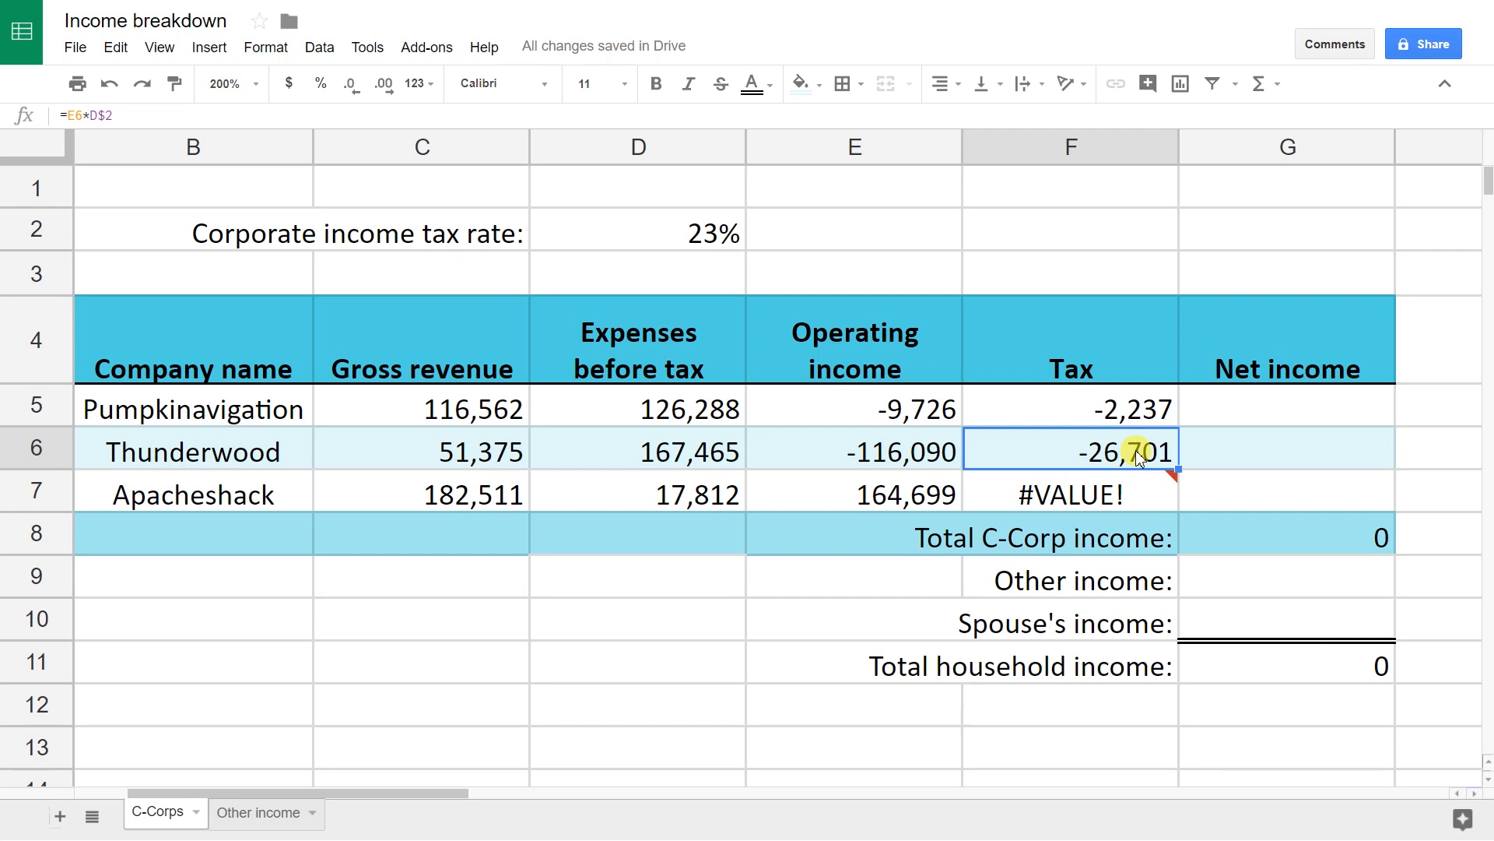
pyautogui.press('Down')
pyautogui.hotkey('ctrl', 'v')
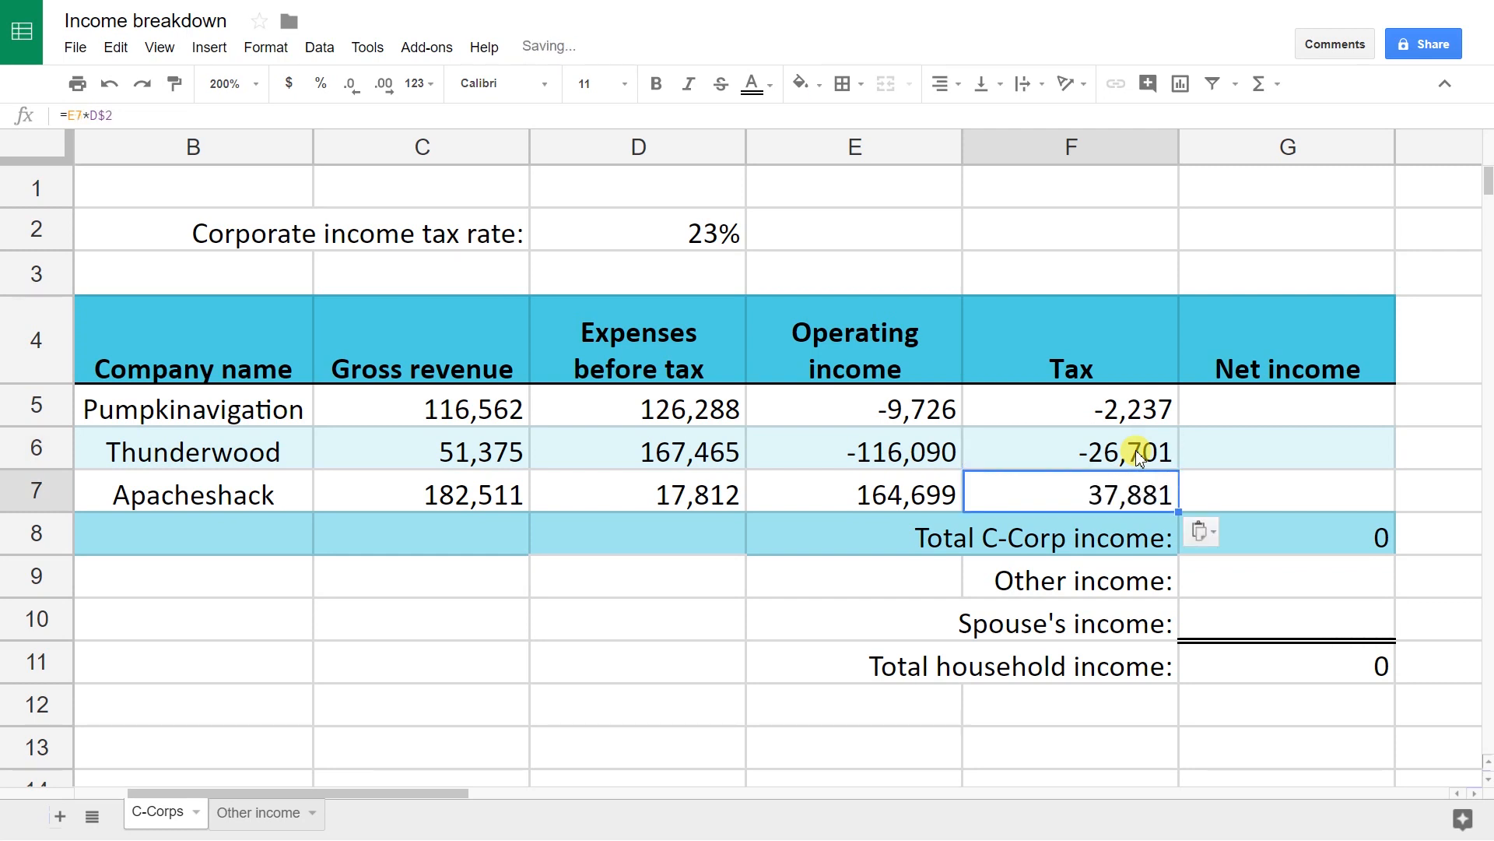
pyautogui.press('Up')
pyautogui.press('Up')
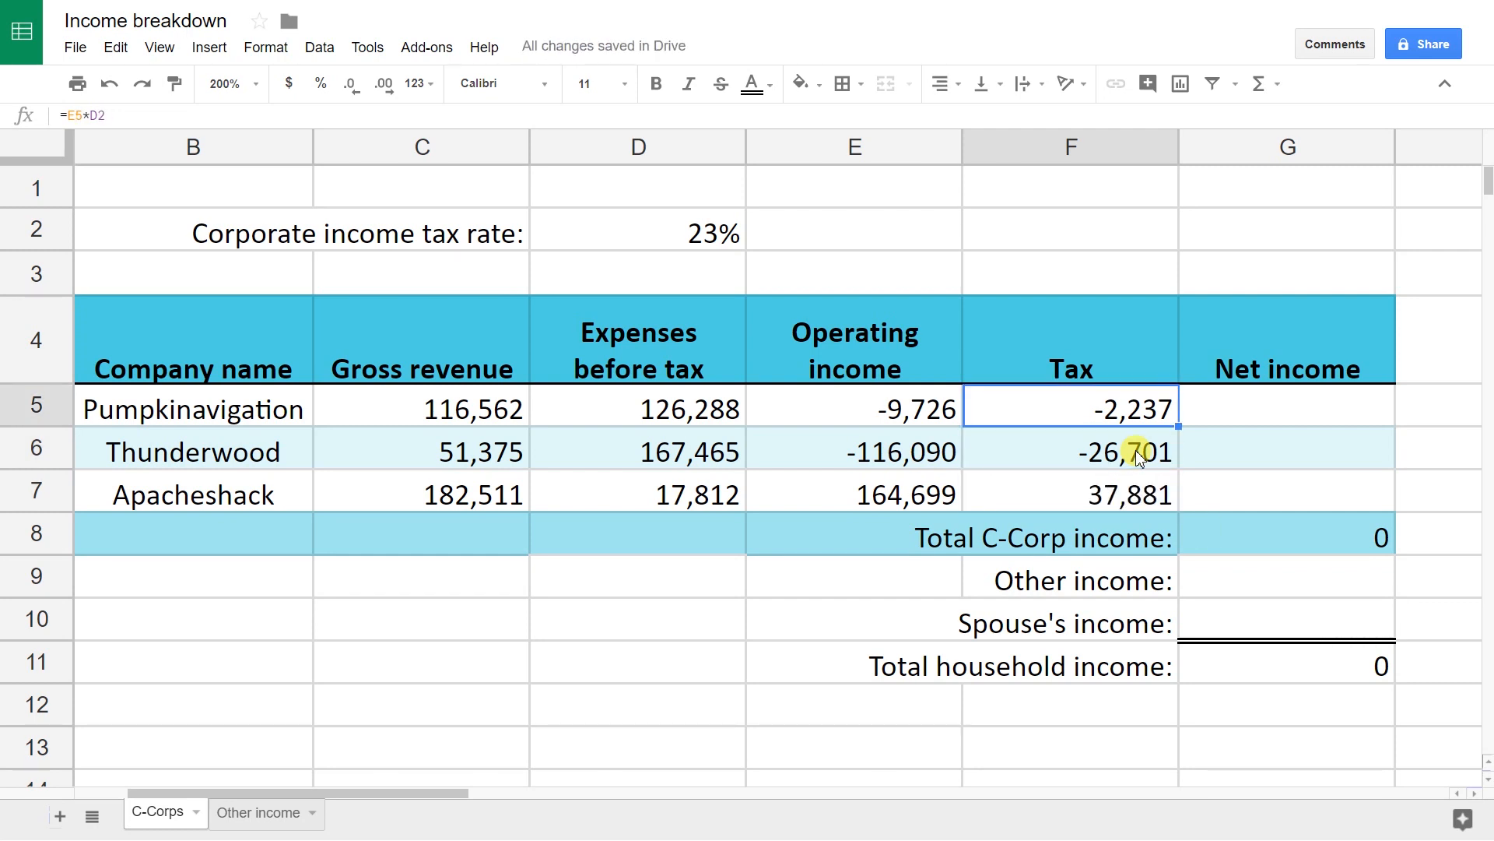
pyautogui.press('Return')
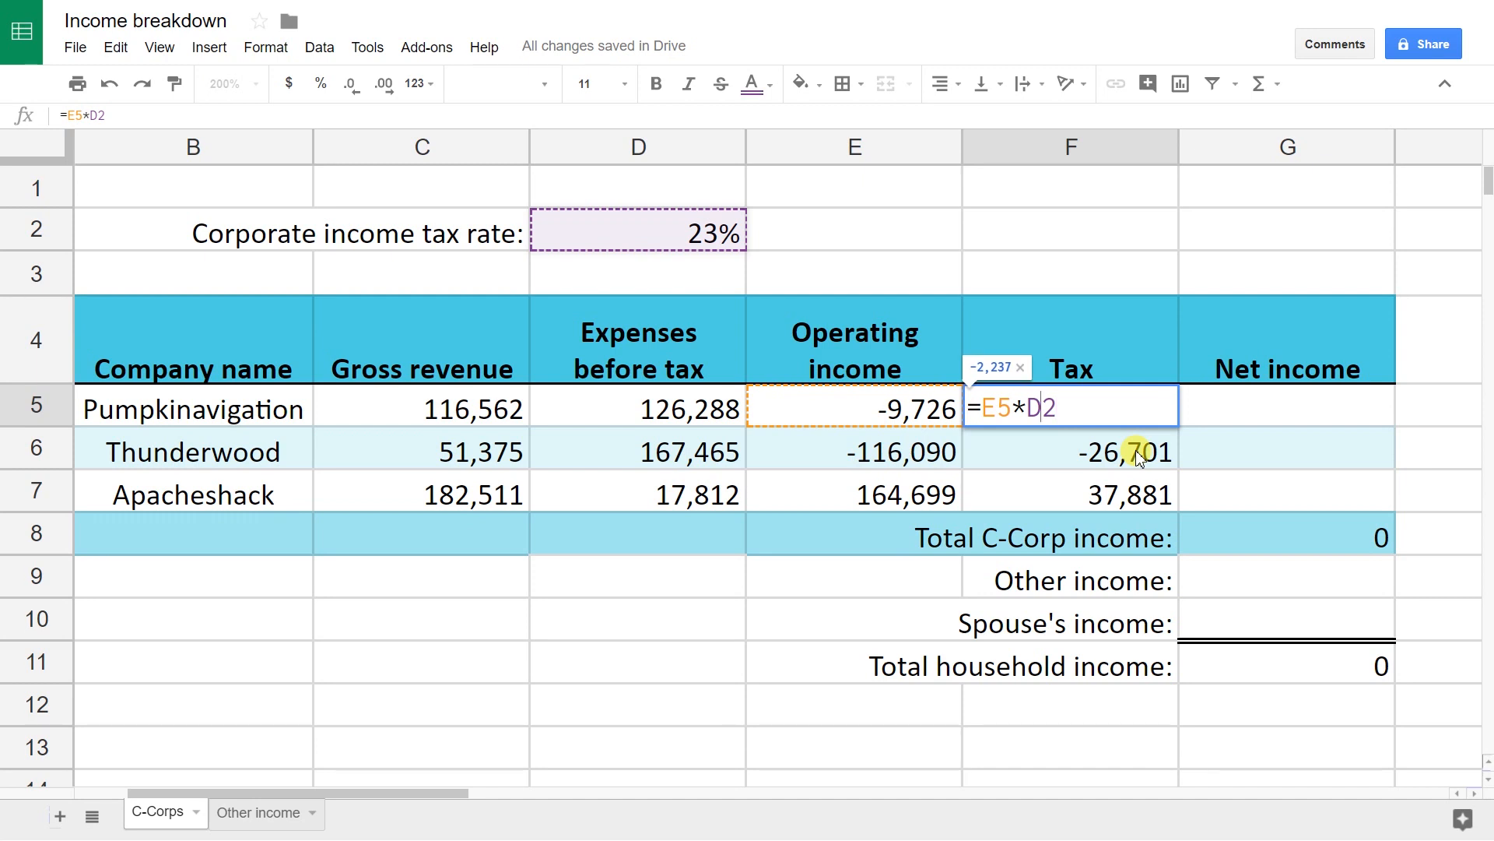
pyautogui.write('$')
pyautogui.press('Return')
pyautogui.press('Down')
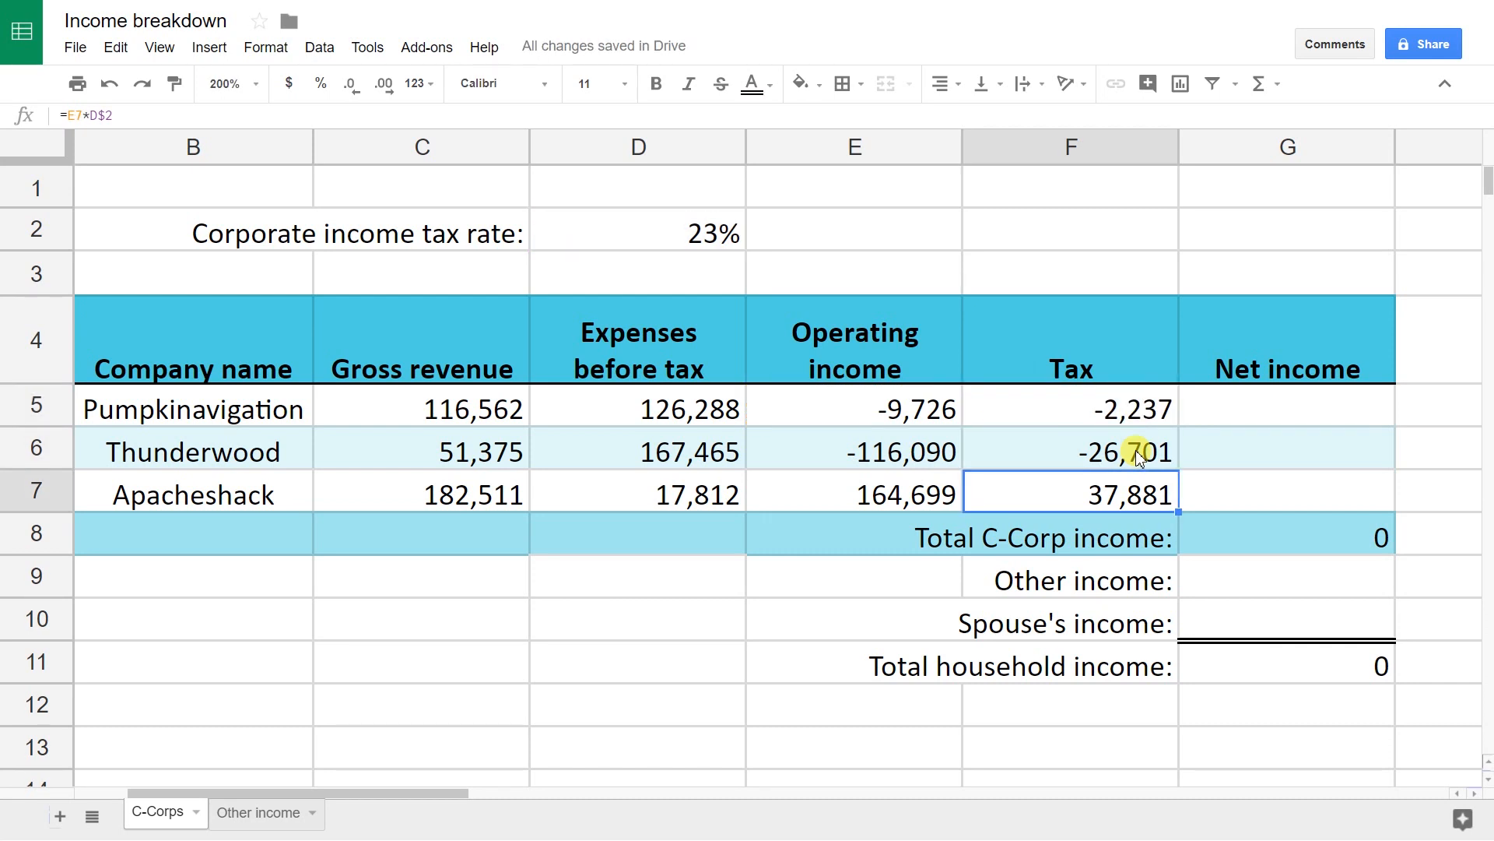
# Step: Enter =E5-F5 in G5 as Pumpkinavigation's net income
pyautogui.press('Up')
pyautogui.press('Up')
pyautogui.press('Right')
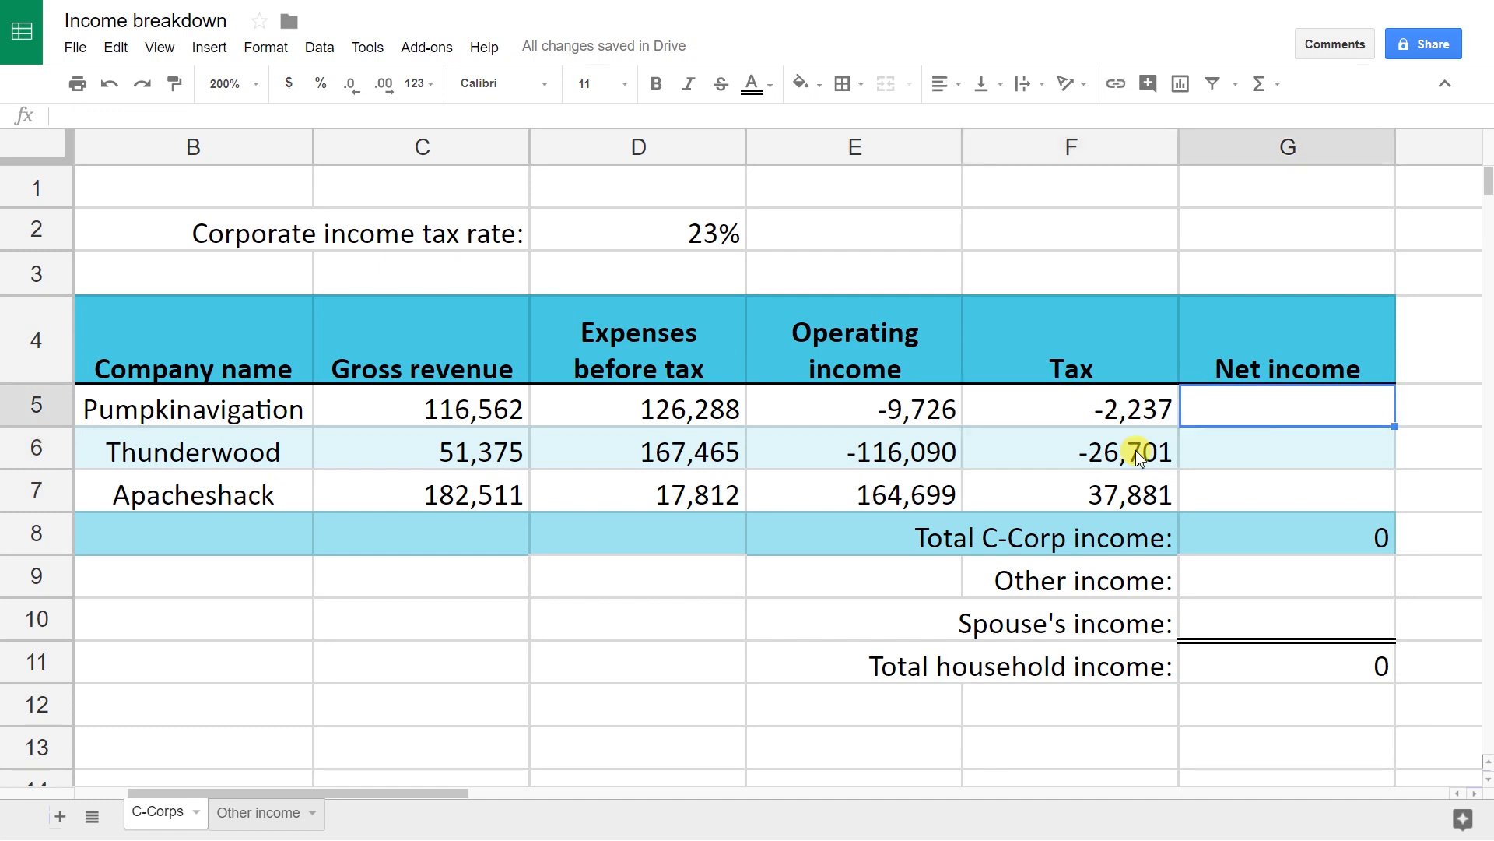
pyautogui.write('=')
pyautogui.press('Left')
pyautogui.press('Left')
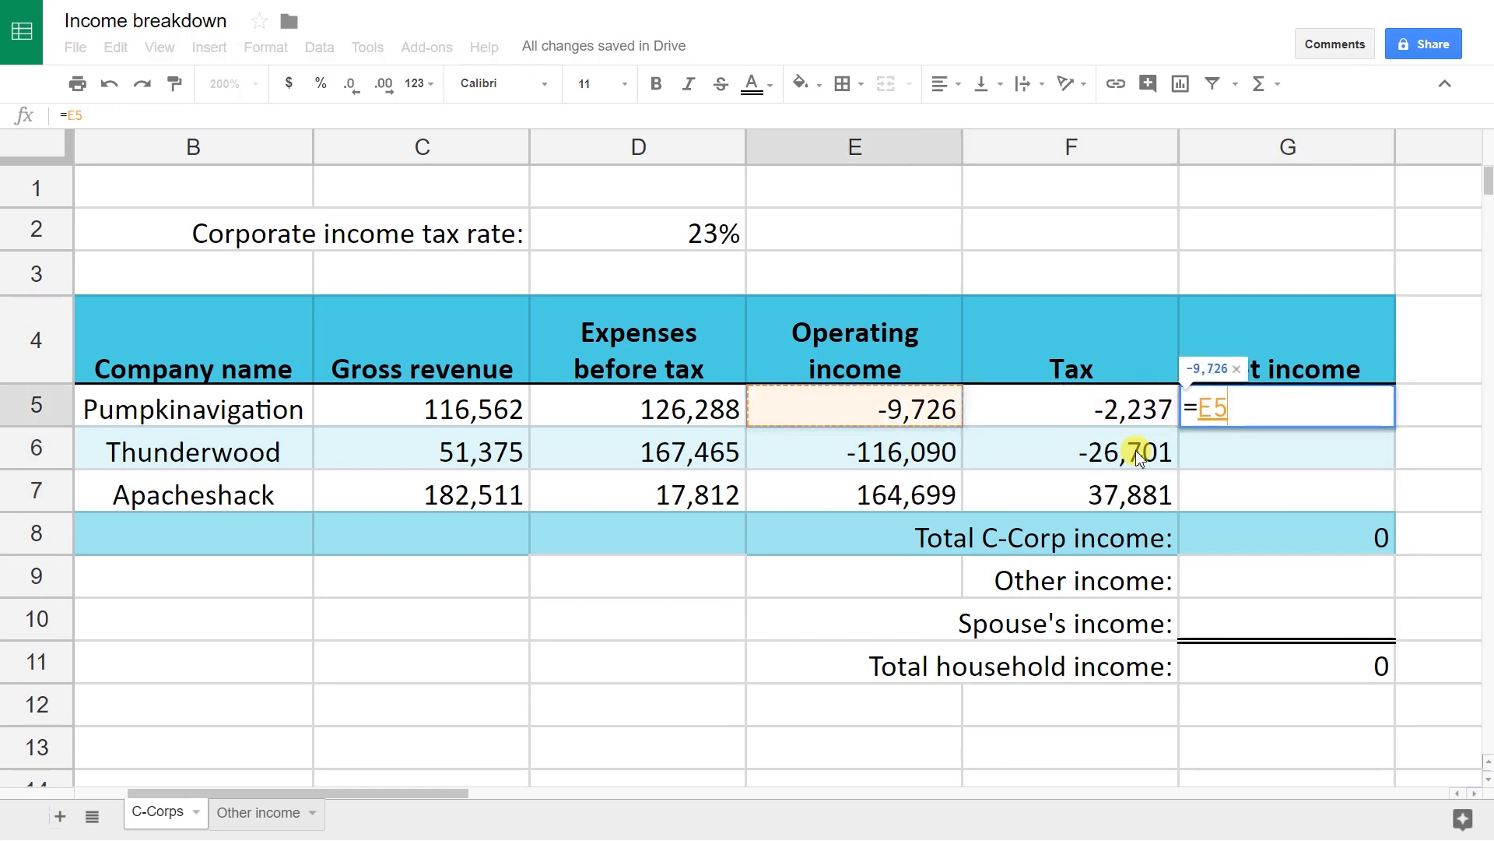
pyautogui.write('-')
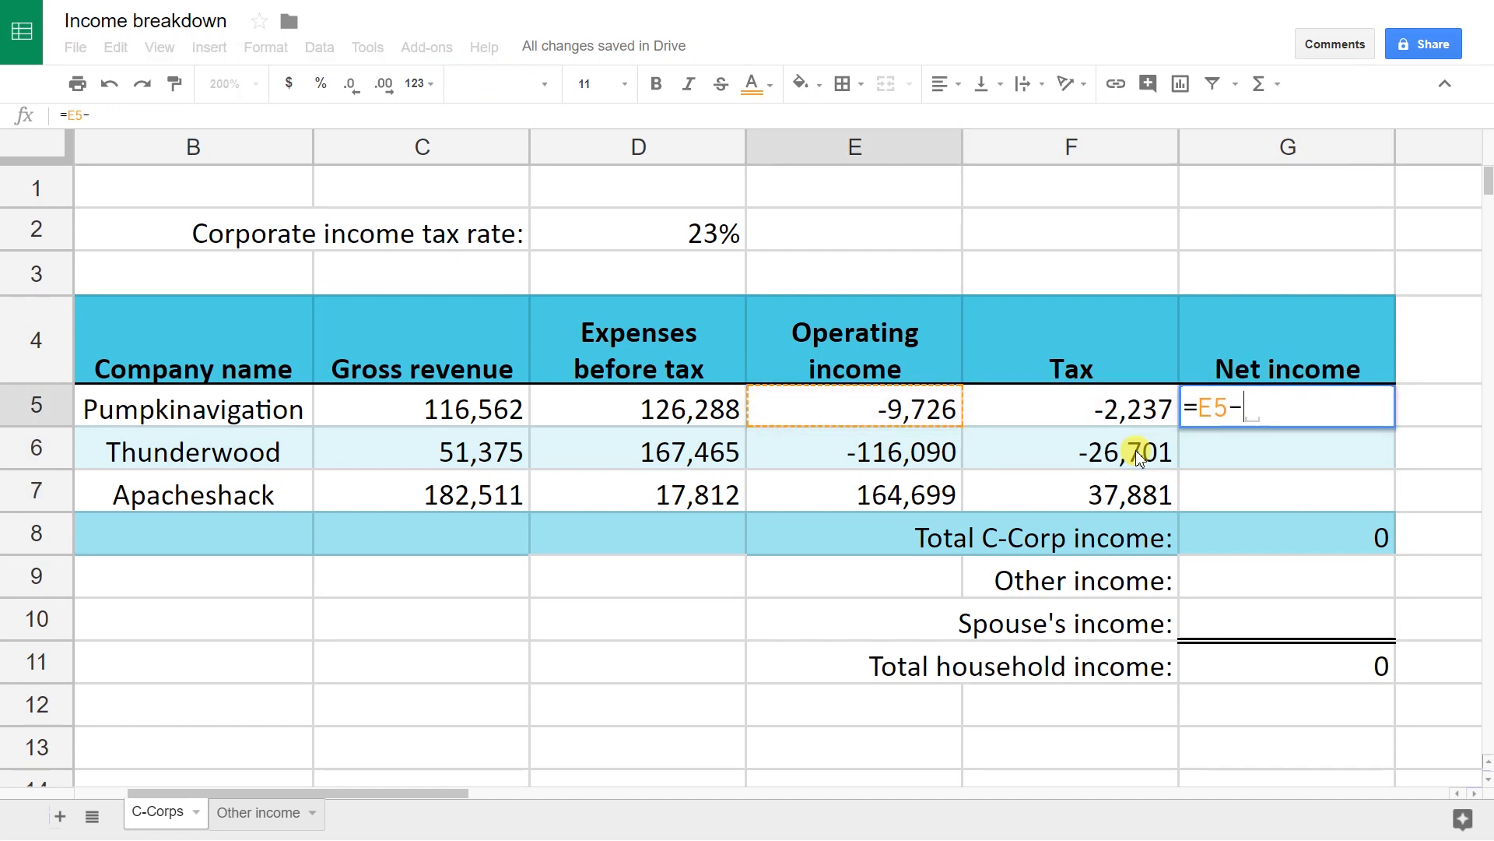
pyautogui.press('Left')
pyautogui.press('Return')
# Step: Fill the net income formula down to G7 and verify the 29,940 Total C-Corp income sum
pyautogui.press('Up')
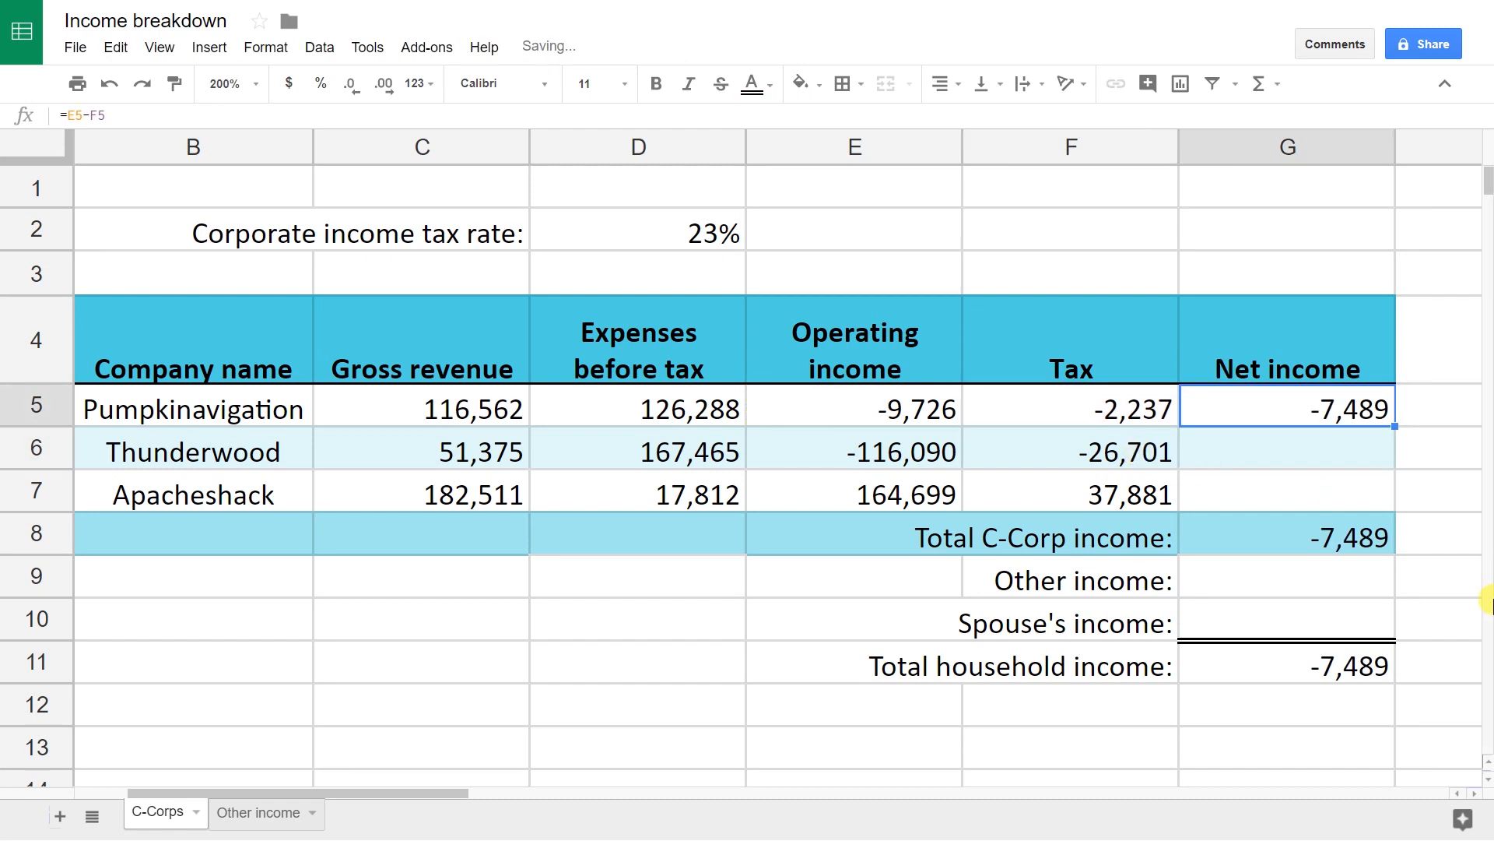
pyautogui.doubleClick(1399, 429)
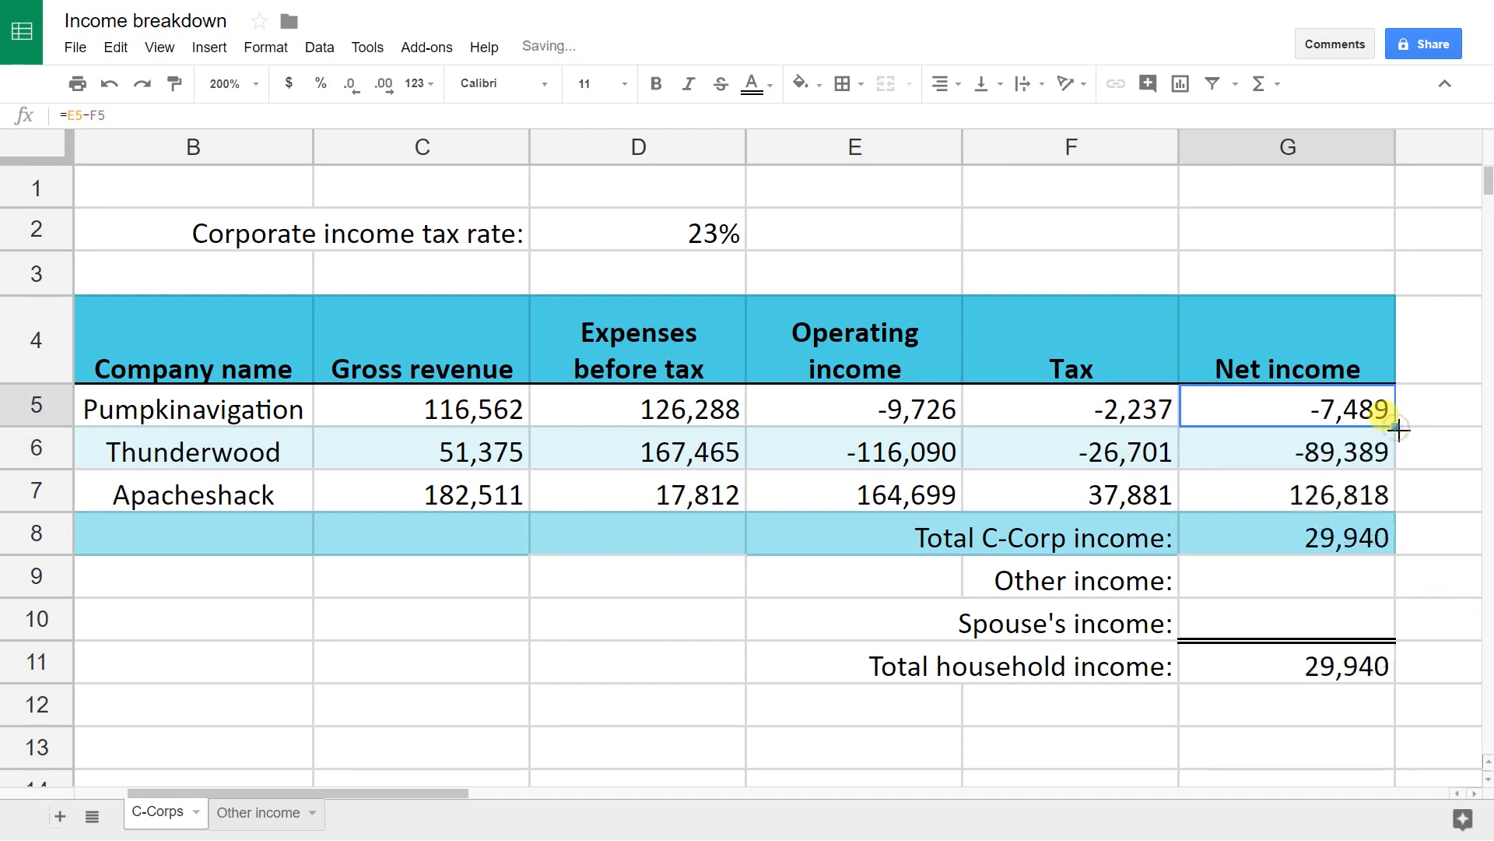
pyautogui.click(1350, 504)
pyautogui.press('Down')
pyautogui.press('Left')
pyautogui.press('Right')
pyautogui.press('F2')
pyautogui.press('Escape')
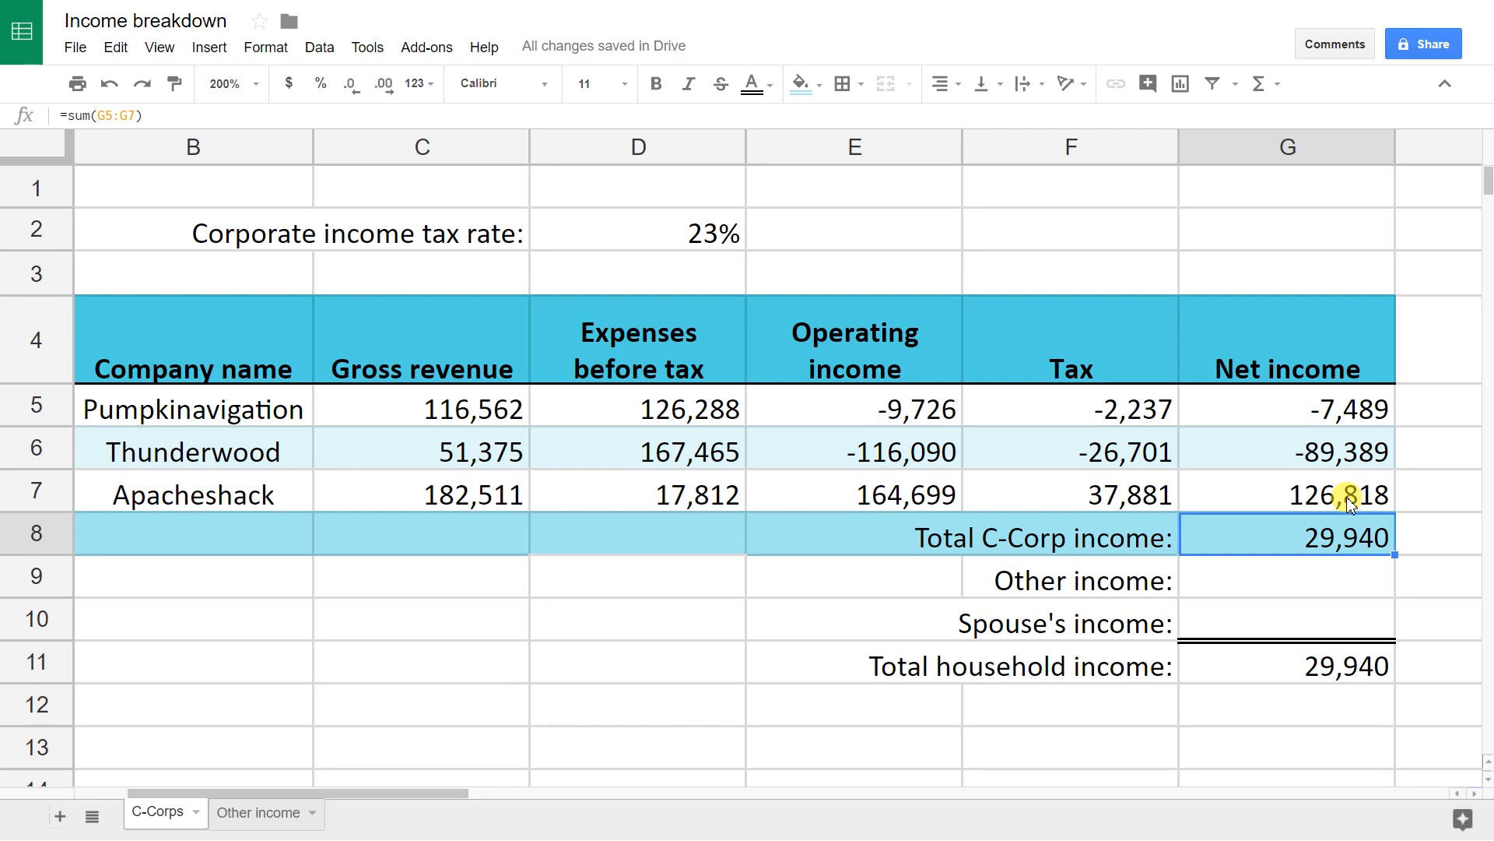
pyautogui.press('Down')
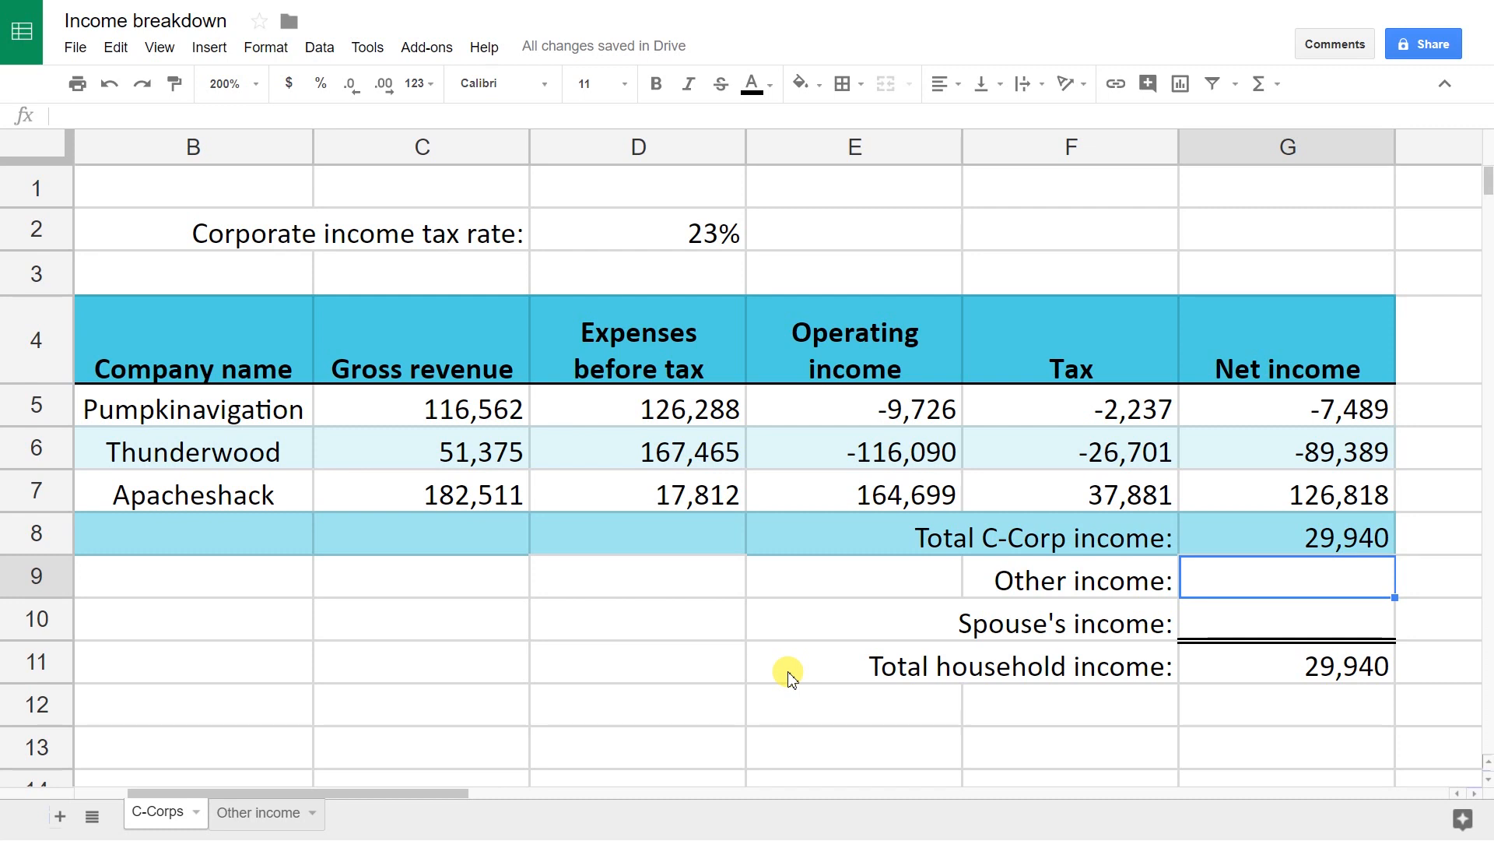
# Step: Link G9 to cell C6 on the Other income sheet, pulling in 29,222
pyautogui.write('=')
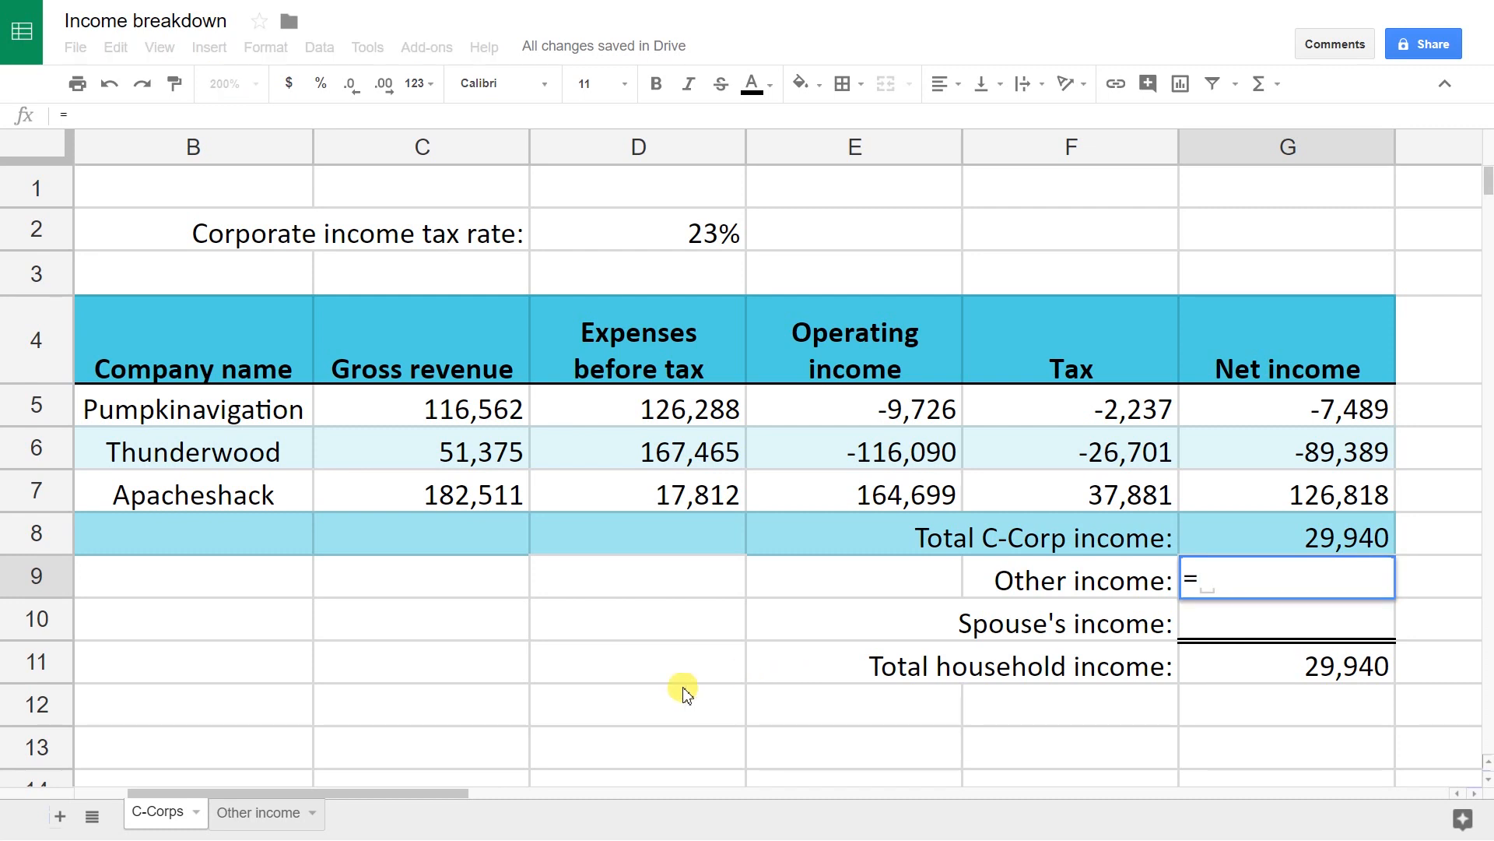
pyautogui.click(265, 813)
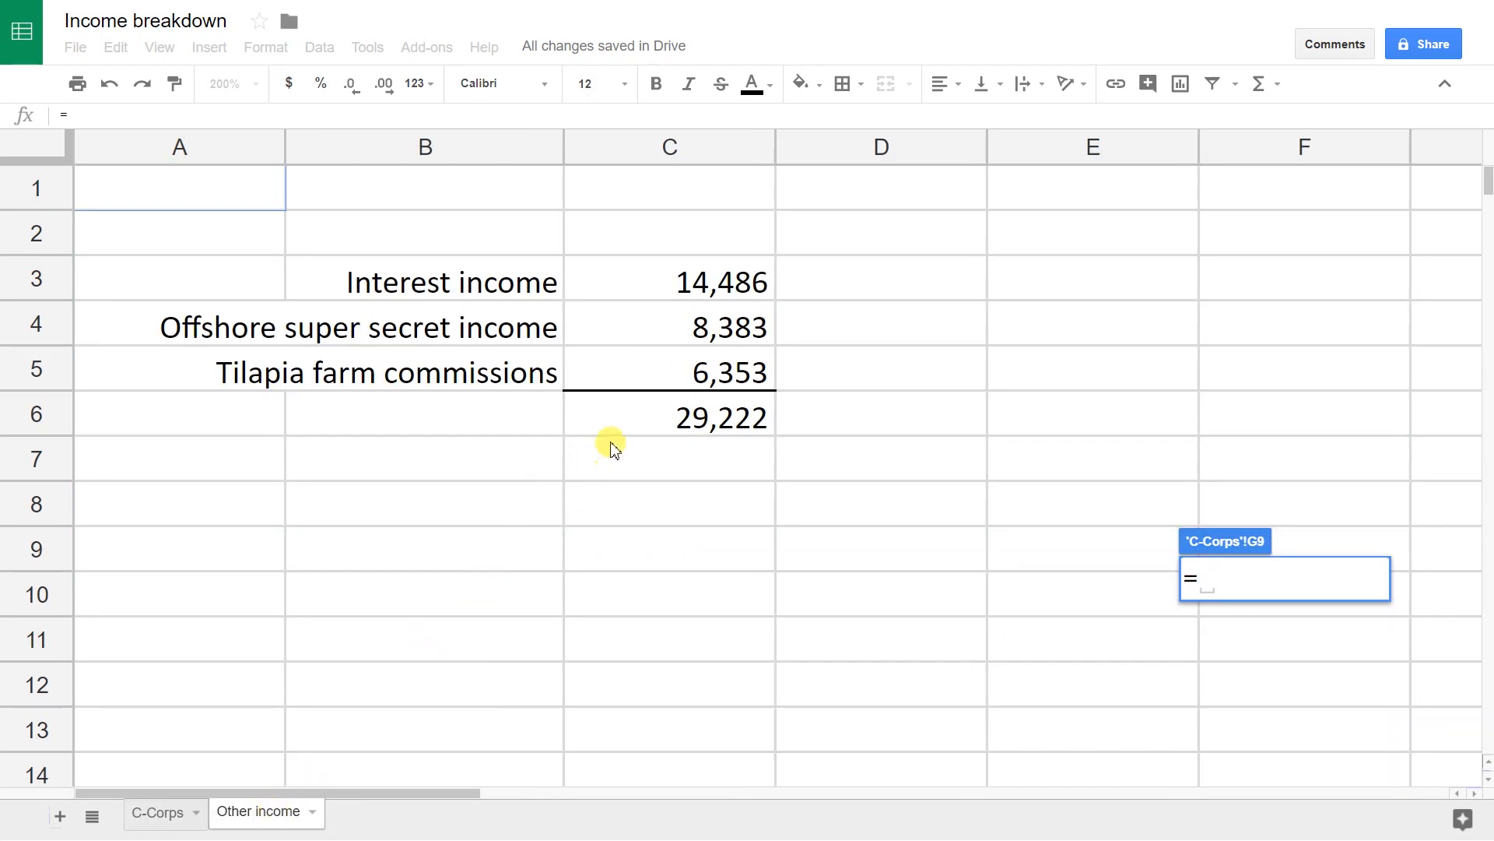
pyautogui.click(654, 417)
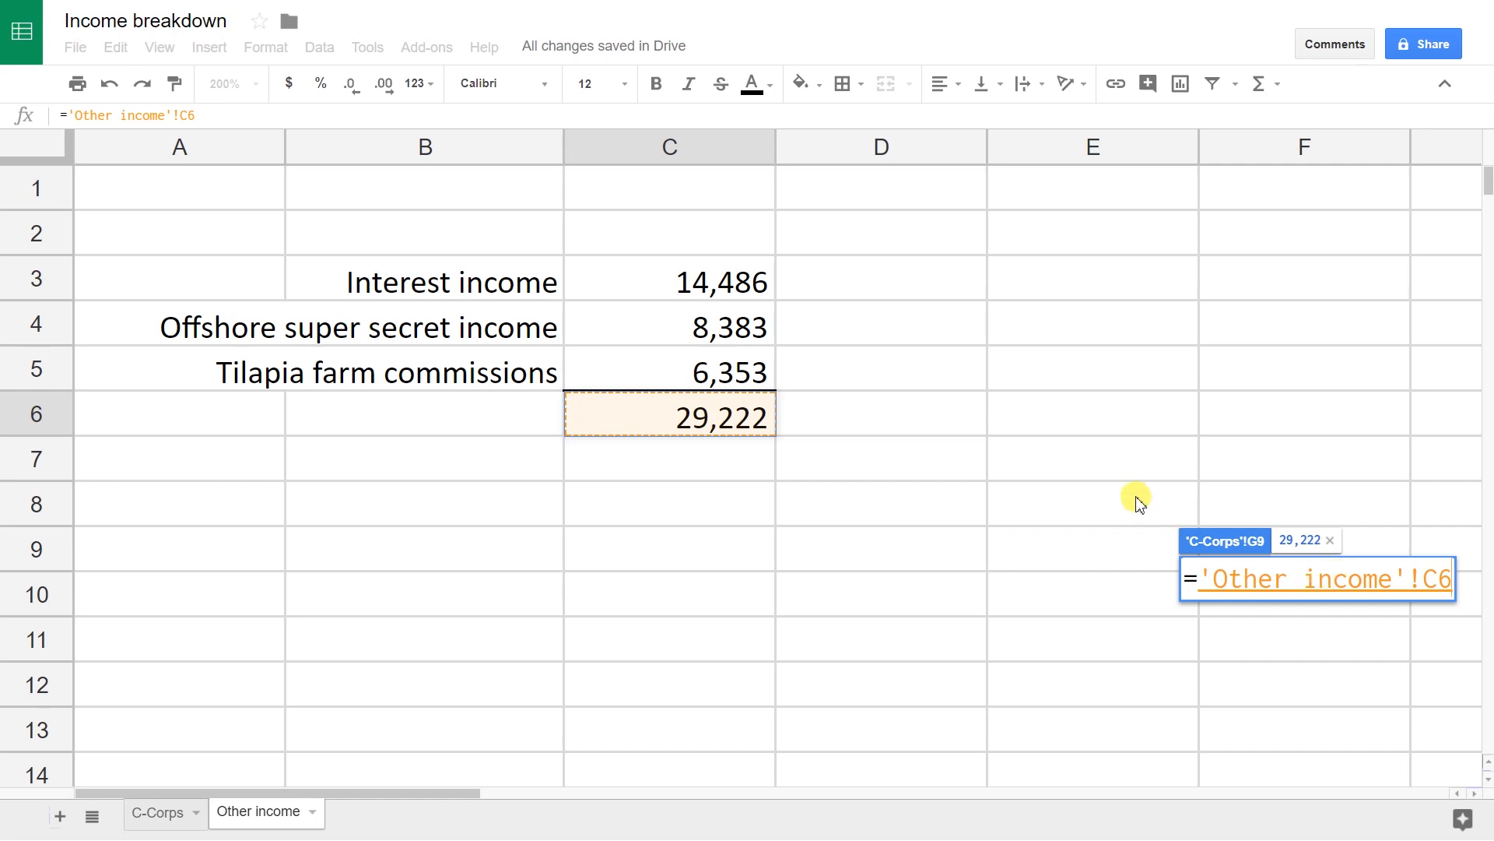
pyautogui.press('Return')
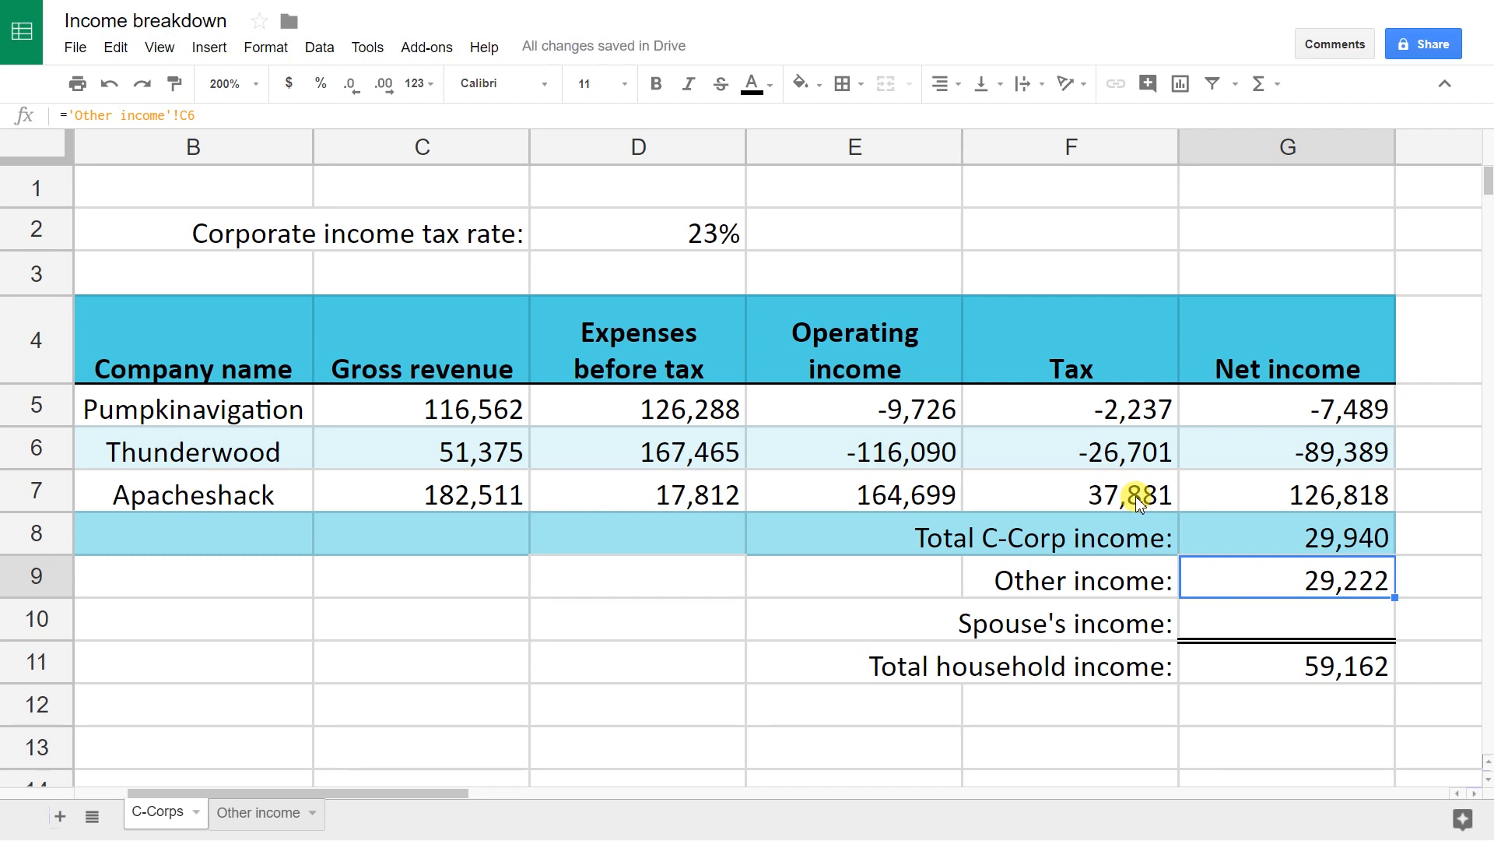
pyautogui.press('F2')
pyautogui.press('Left')
pyautogui.press('Left')
pyautogui.press('Left')
pyautogui.press('Left')
pyautogui.press('Left')
pyautogui.press('Left')
pyautogui.press('Left')
pyautogui.press('Left')
pyautogui.press('Left')
pyautogui.press('Left')
pyautogui.press('Left')
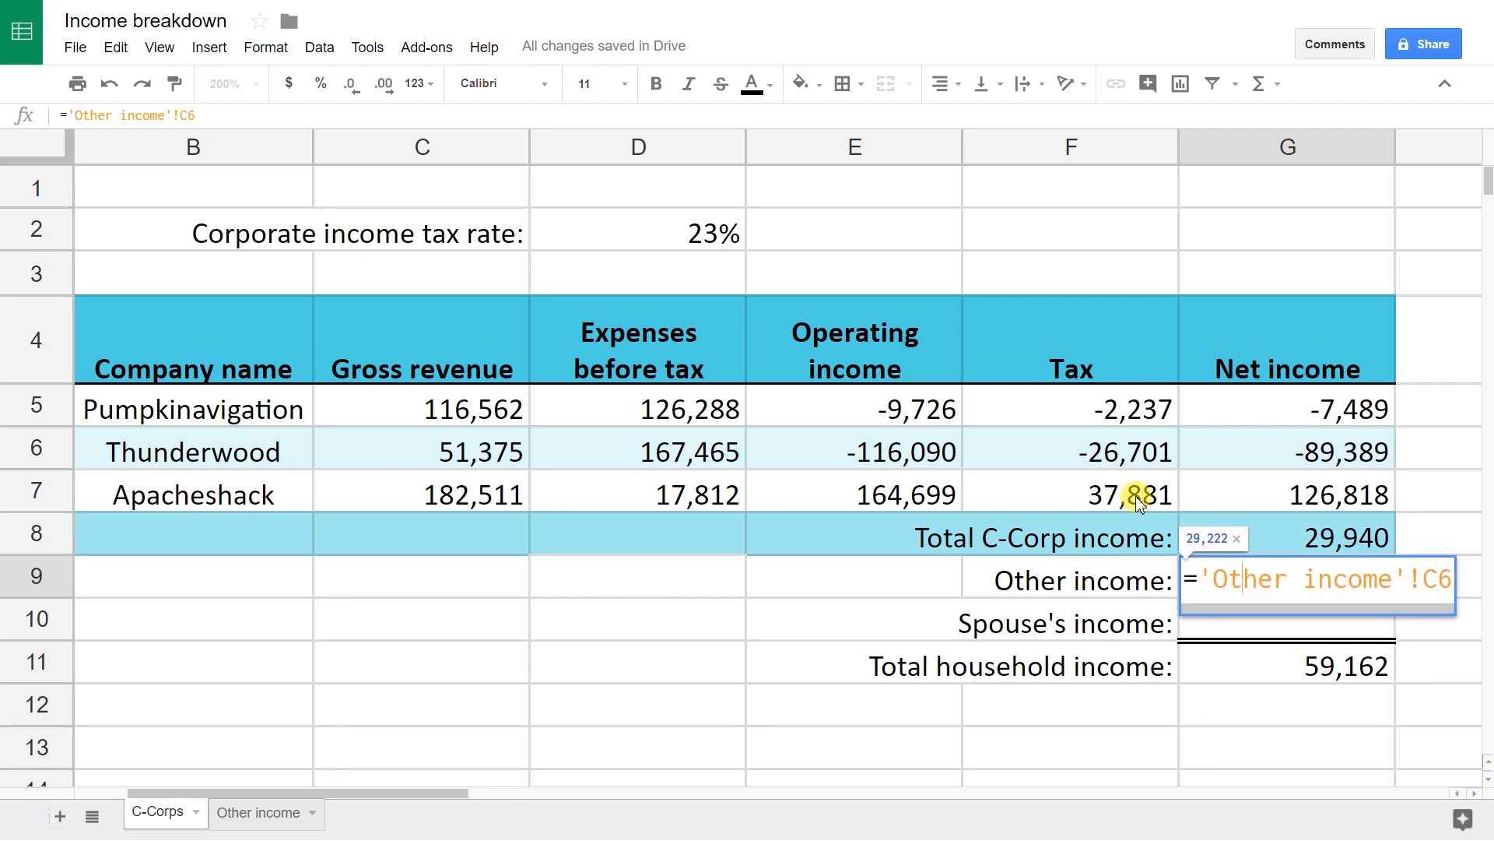
# Step: Review the quoting in ='Other income'!C6 and recommit it, still returning 29,222
pyautogui.press('Left')
pyautogui.press('Left')
pyautogui.press('Left')
pyautogui.press('Left')
pyautogui.press('Left')
pyautogui.hotkey('shift', 'Left')
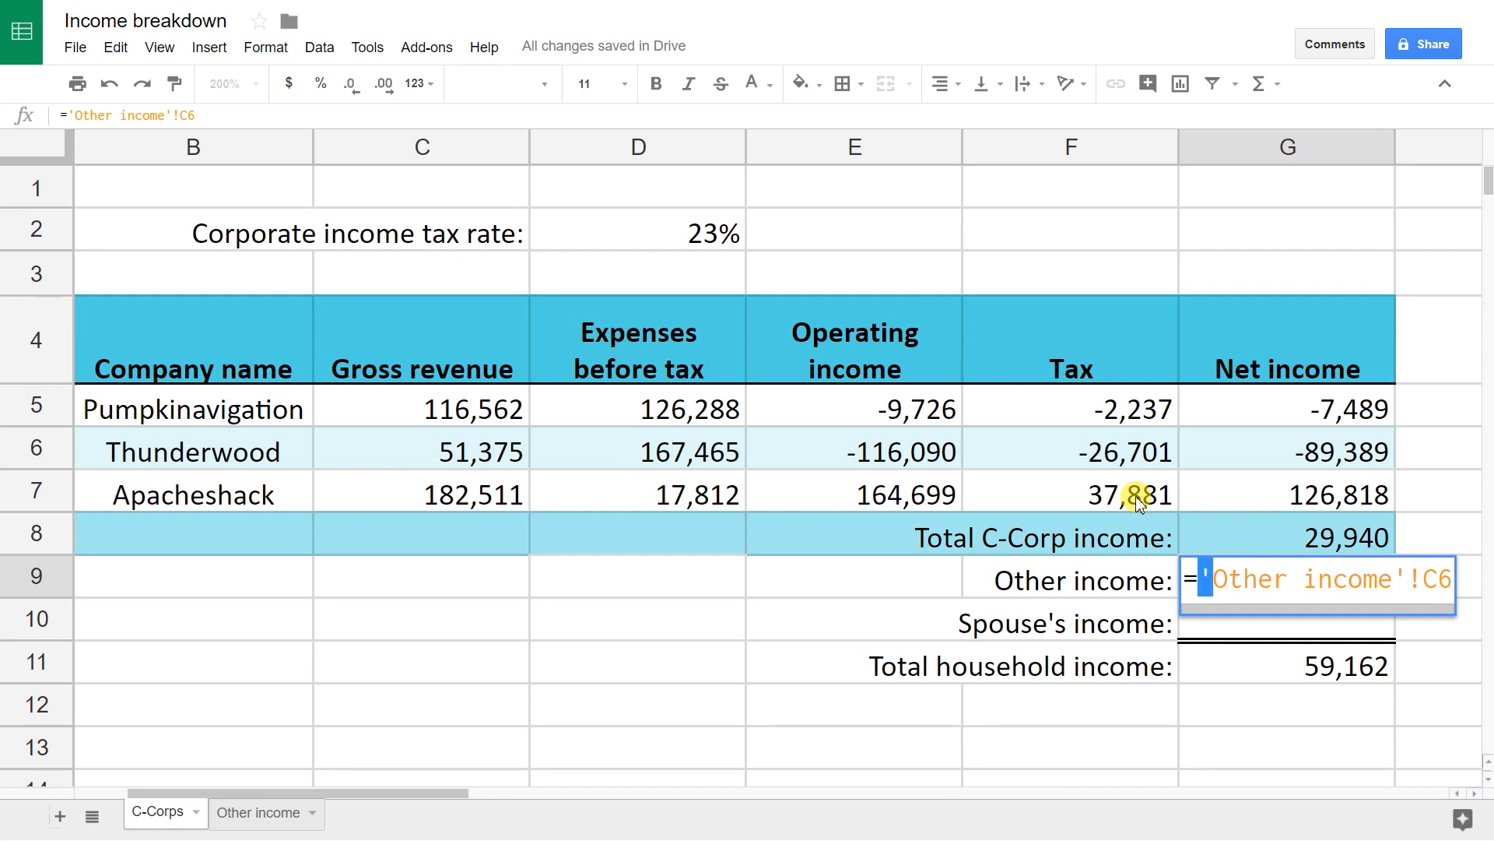
pyautogui.press('Right')
pyautogui.press('Right')
pyautogui.press('Right')
pyautogui.press('Right')
pyautogui.press('Right')
pyautogui.press('Right')
pyautogui.press('Right')
pyautogui.press('Right')
pyautogui.press('Right')
pyautogui.press('Right')
pyautogui.press('Right')
pyautogui.press('Right')
pyautogui.press('Right')
pyautogui.press('Right')
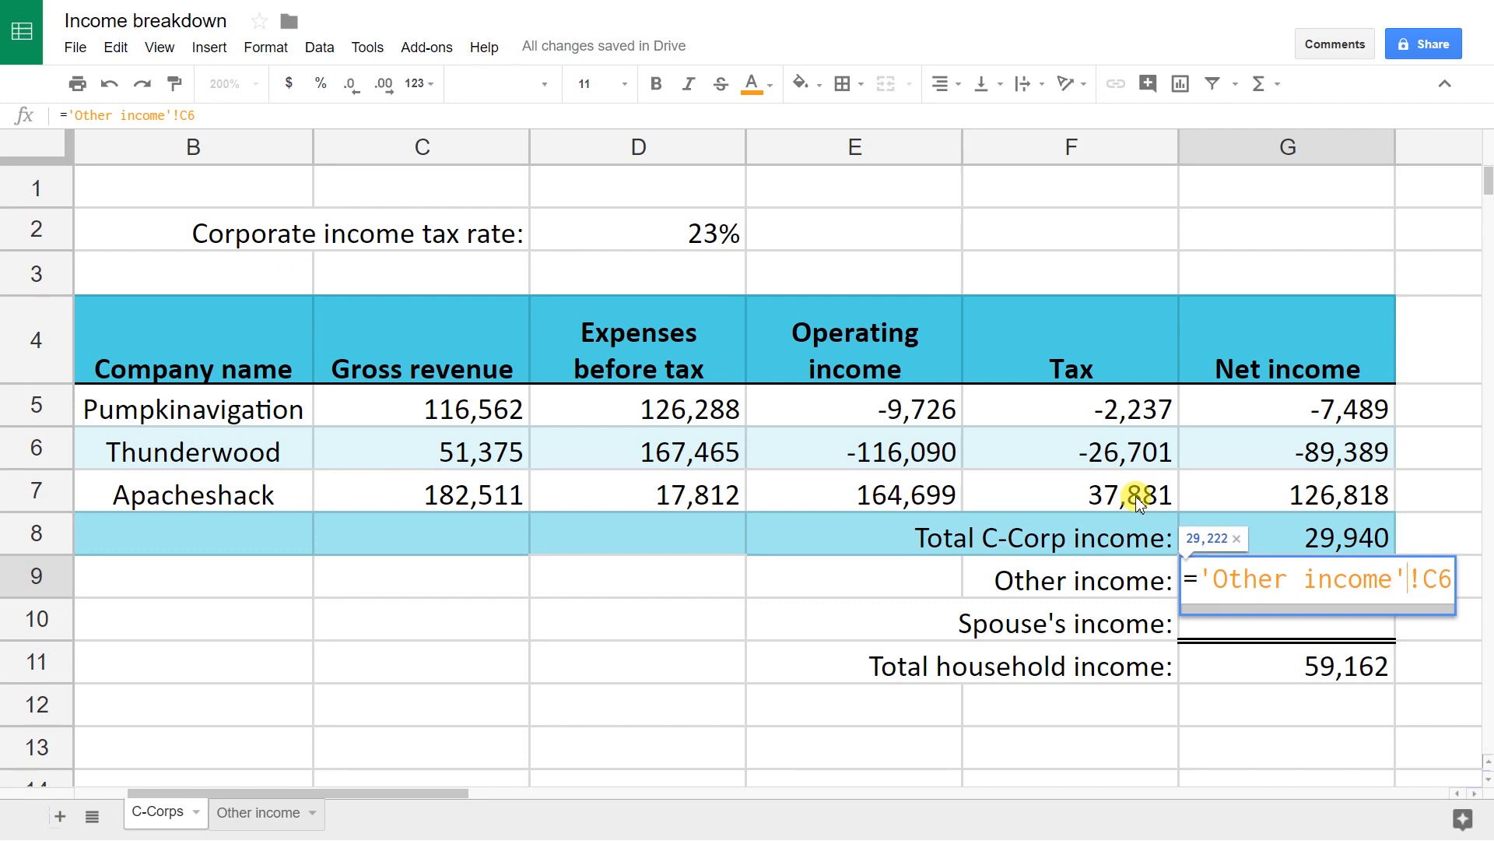
pyautogui.hotkey('shift', 'Right')
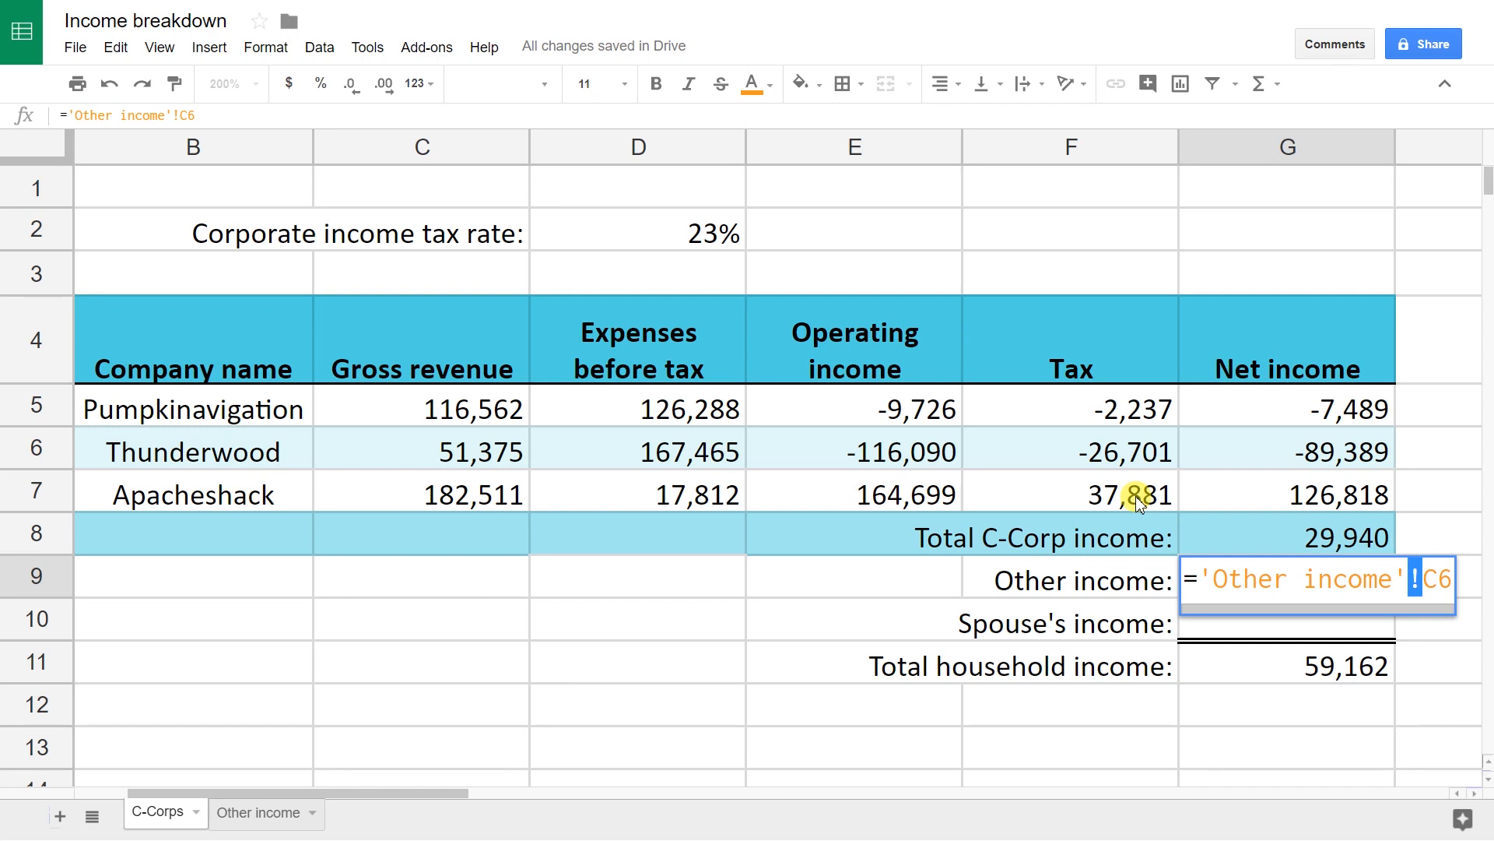
pyautogui.press('Return')
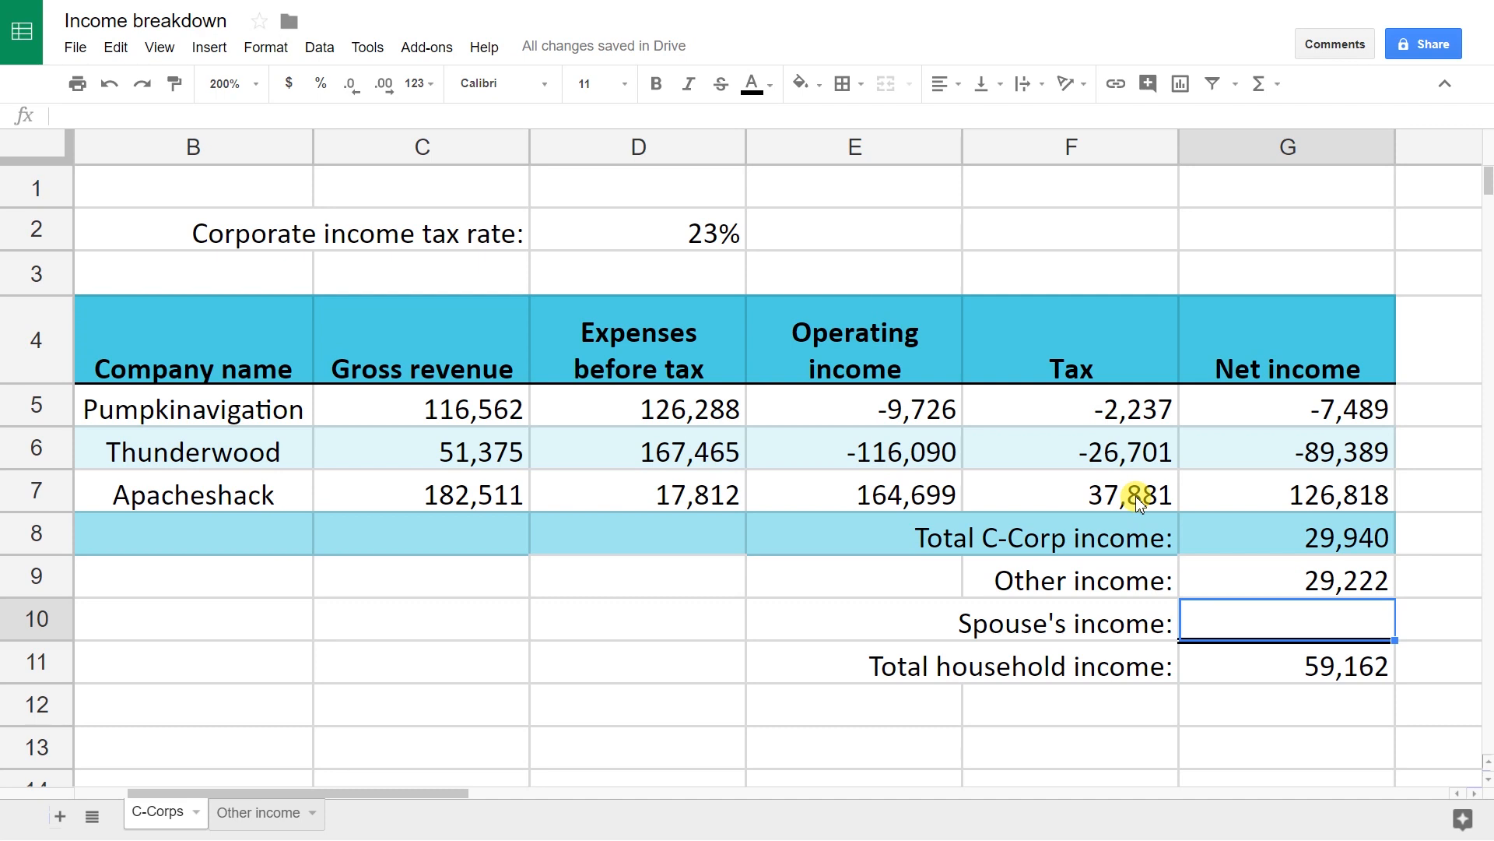
# Step: Start =IMPORTRANGE(" in G10 for Spouse's income and leave full-screen mode
pyautogui.write('=')
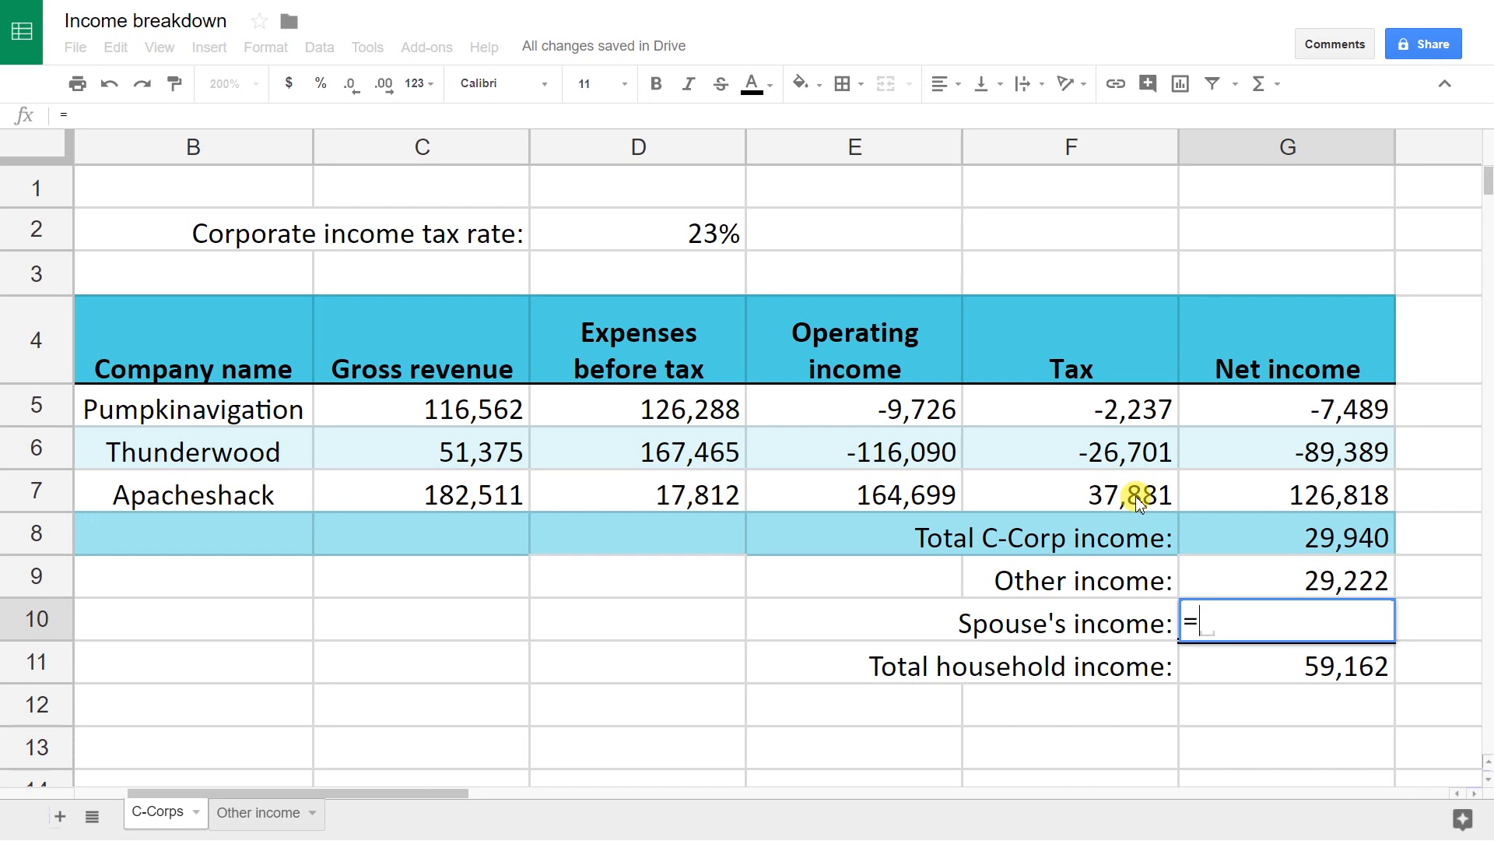
pyautogui.write('IMPORTRAG')
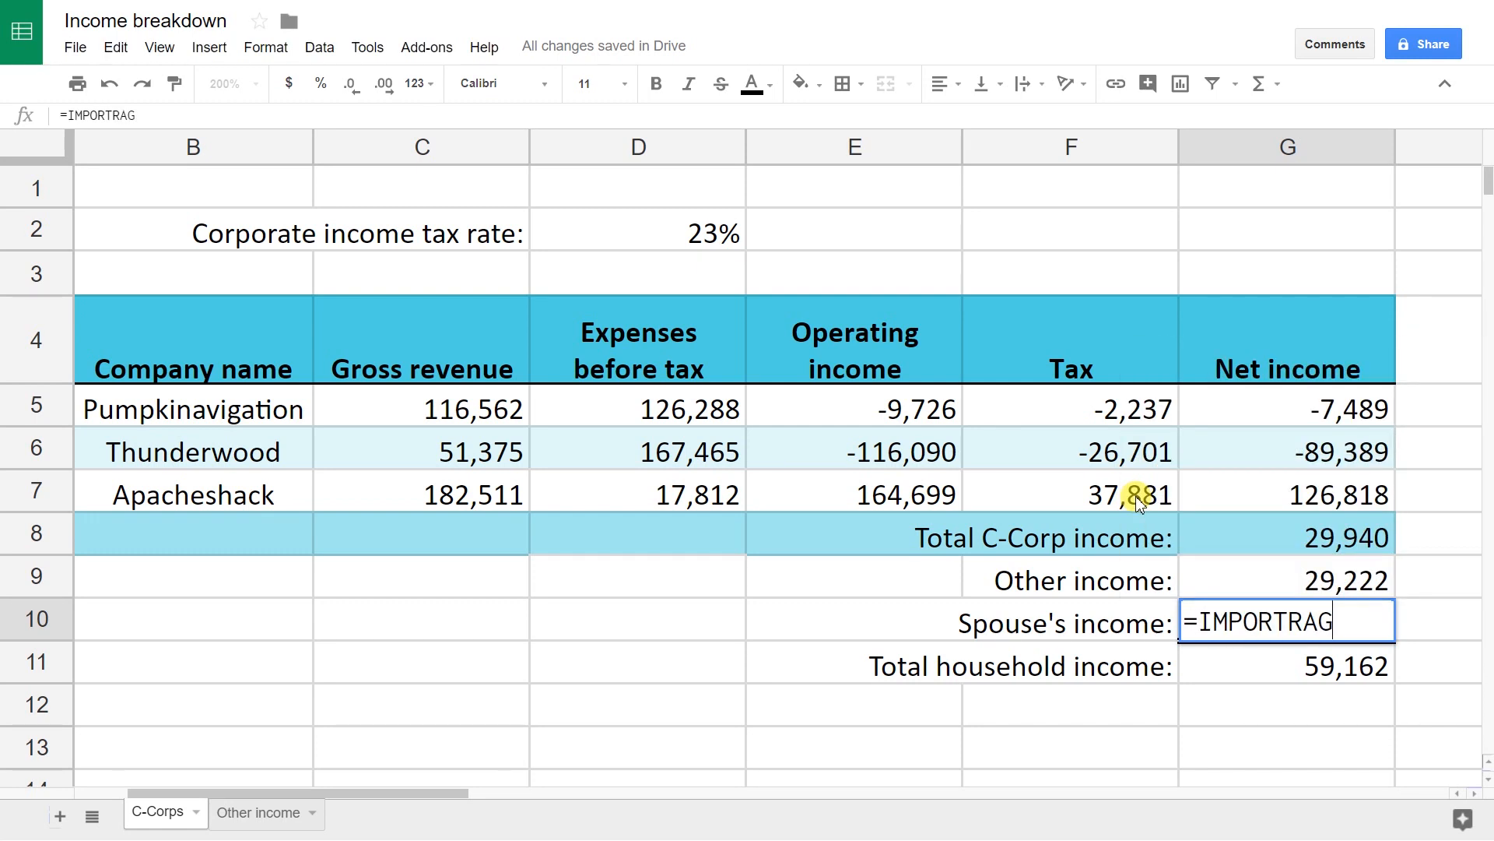
pyautogui.press('BackSpace')
pyautogui.write('NGE')
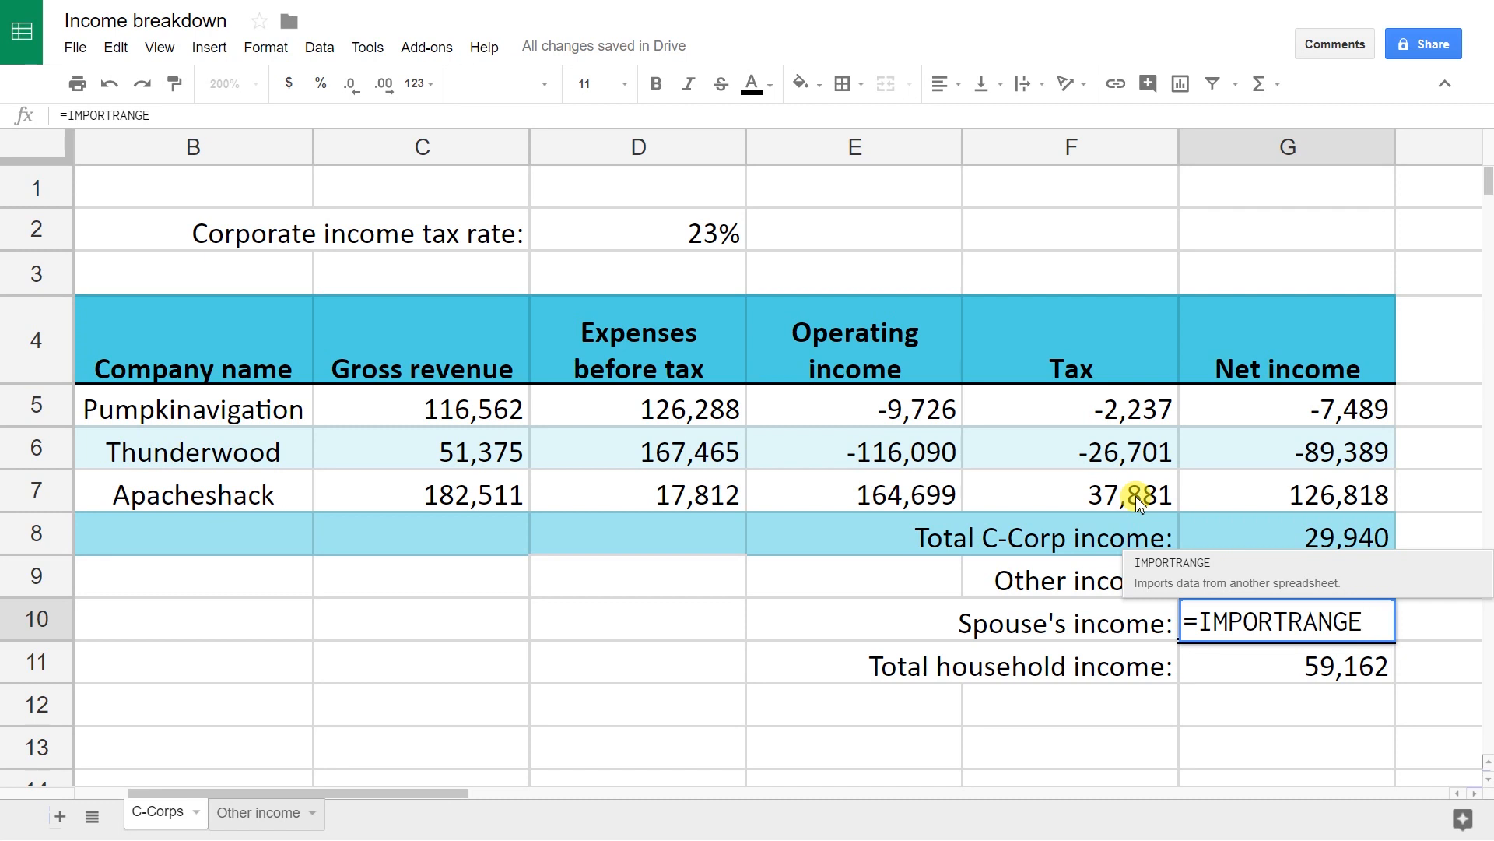
pyautogui.write('(')
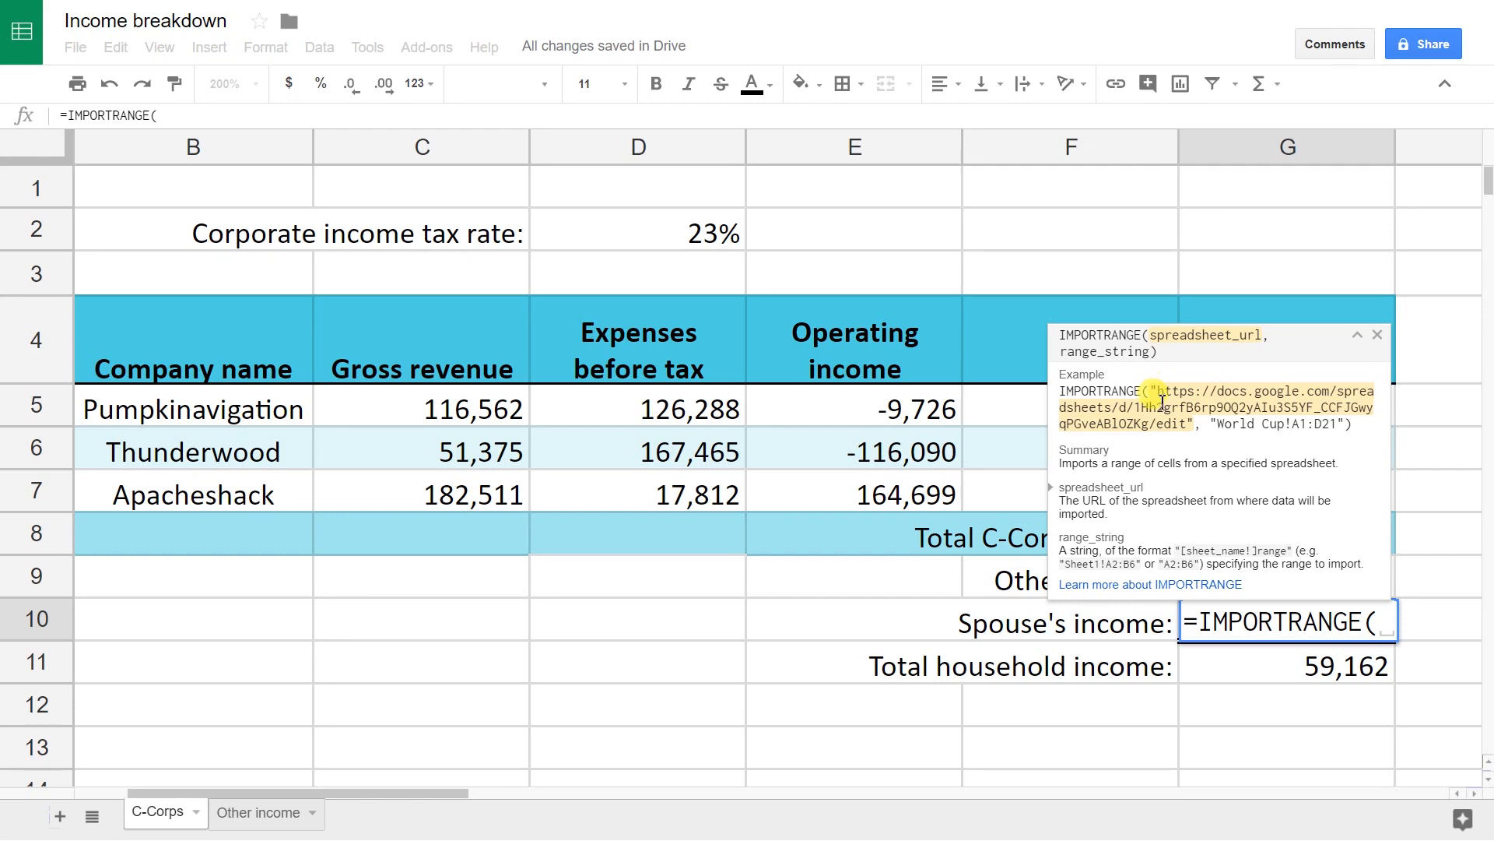
pyautogui.write('"')
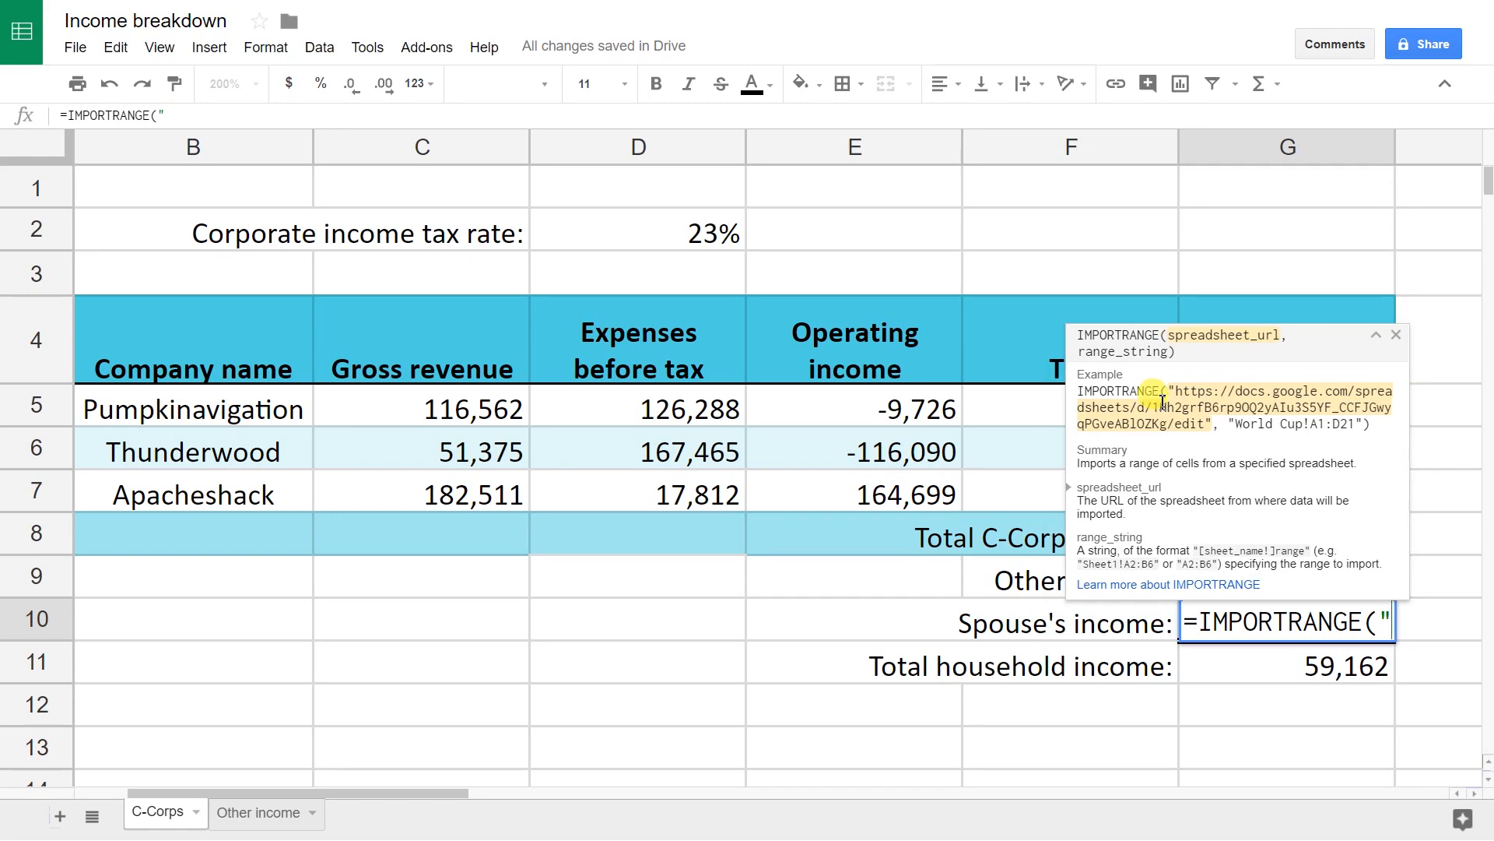
pyautogui.press('F11')
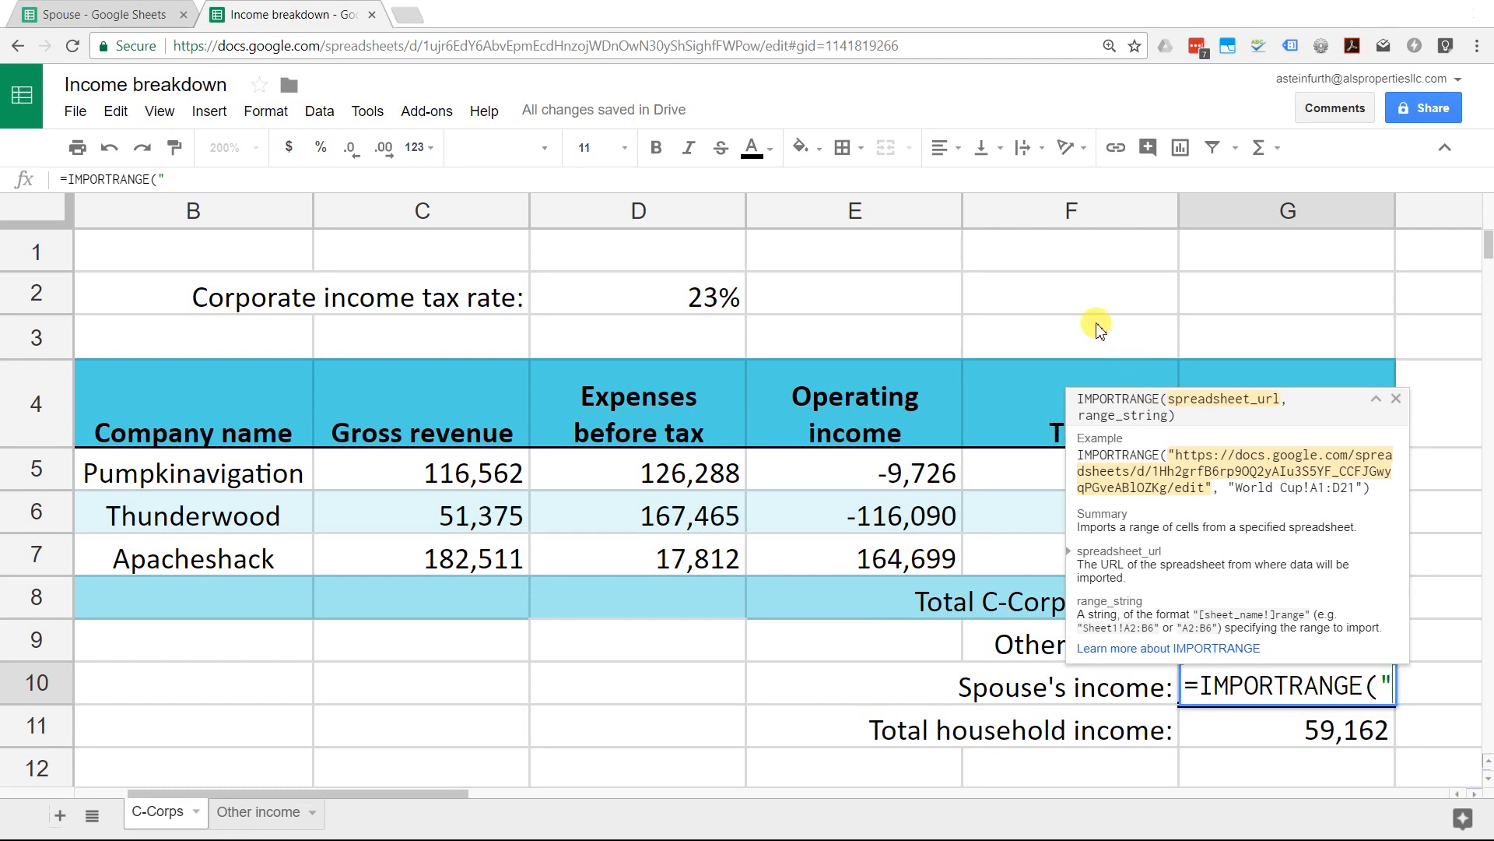
# Step: Copy the Spouse spreadsheet's shareable link from its Share dialog, then return to Income breakdown
pyautogui.click(165, 26)
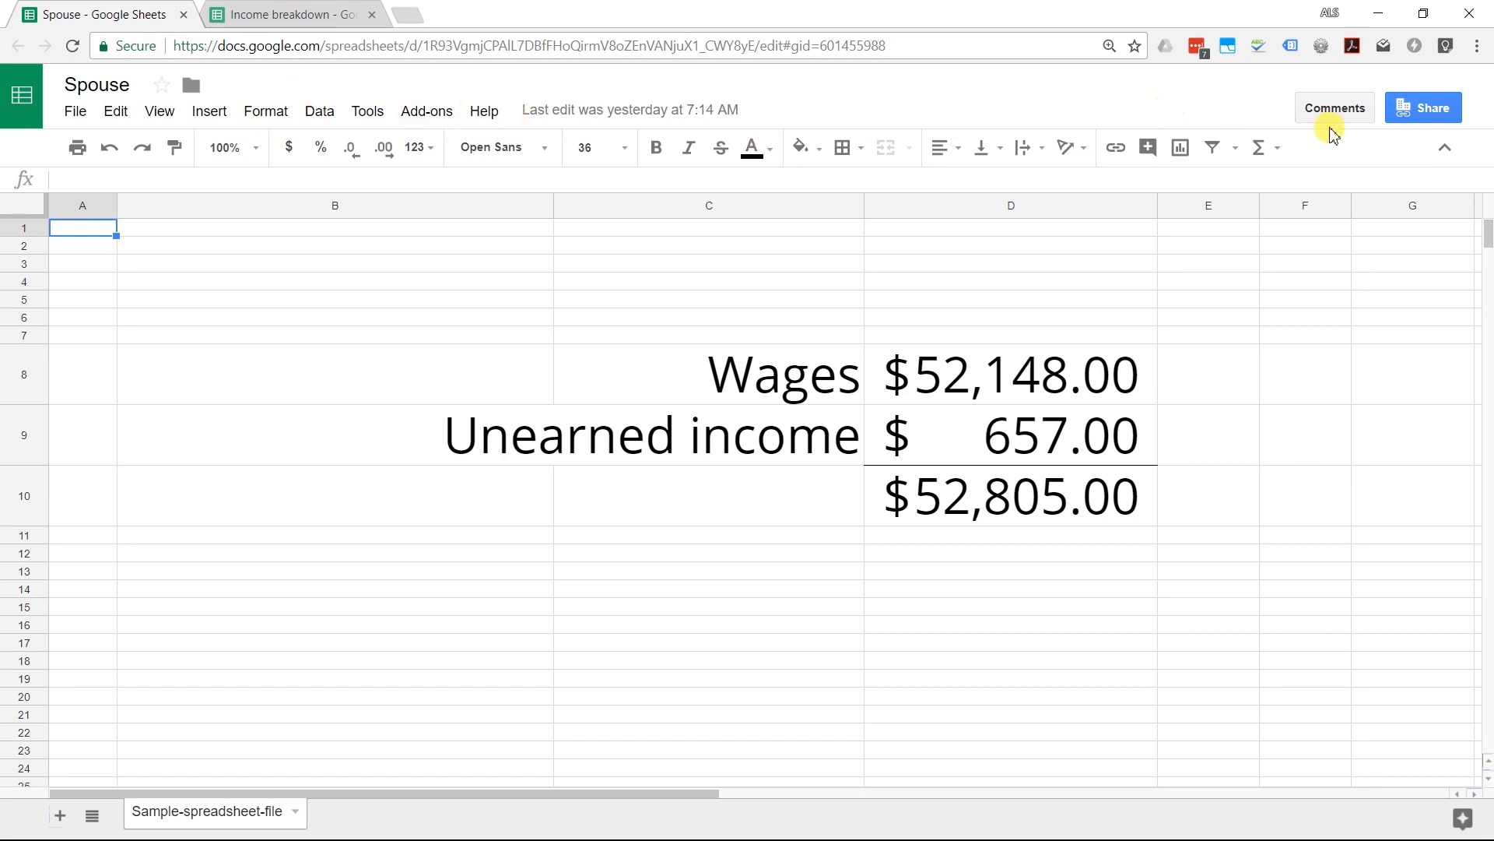
pyautogui.click(1409, 113)
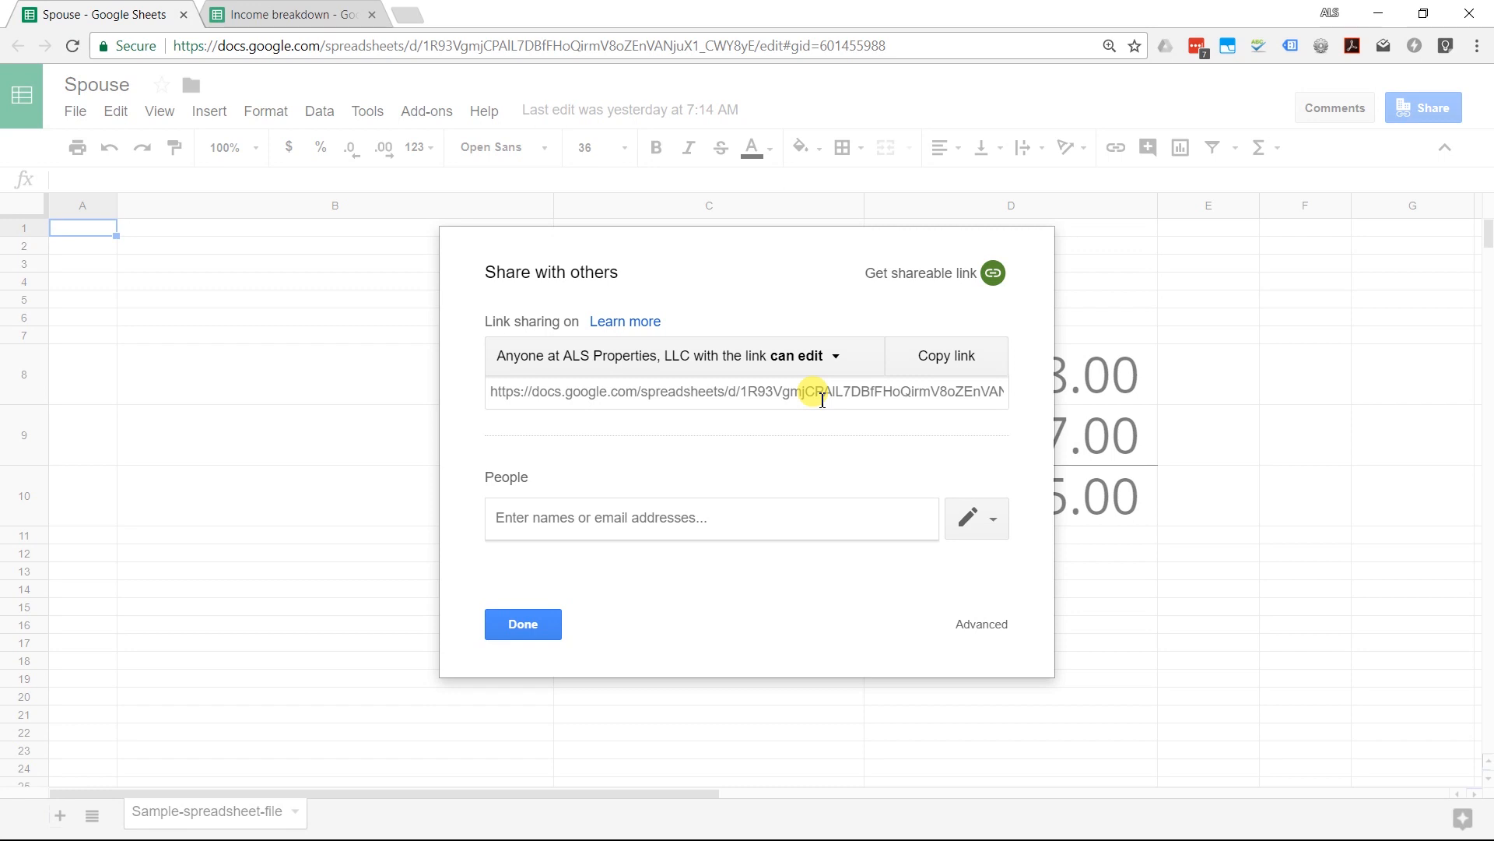
pyautogui.click(822, 399)
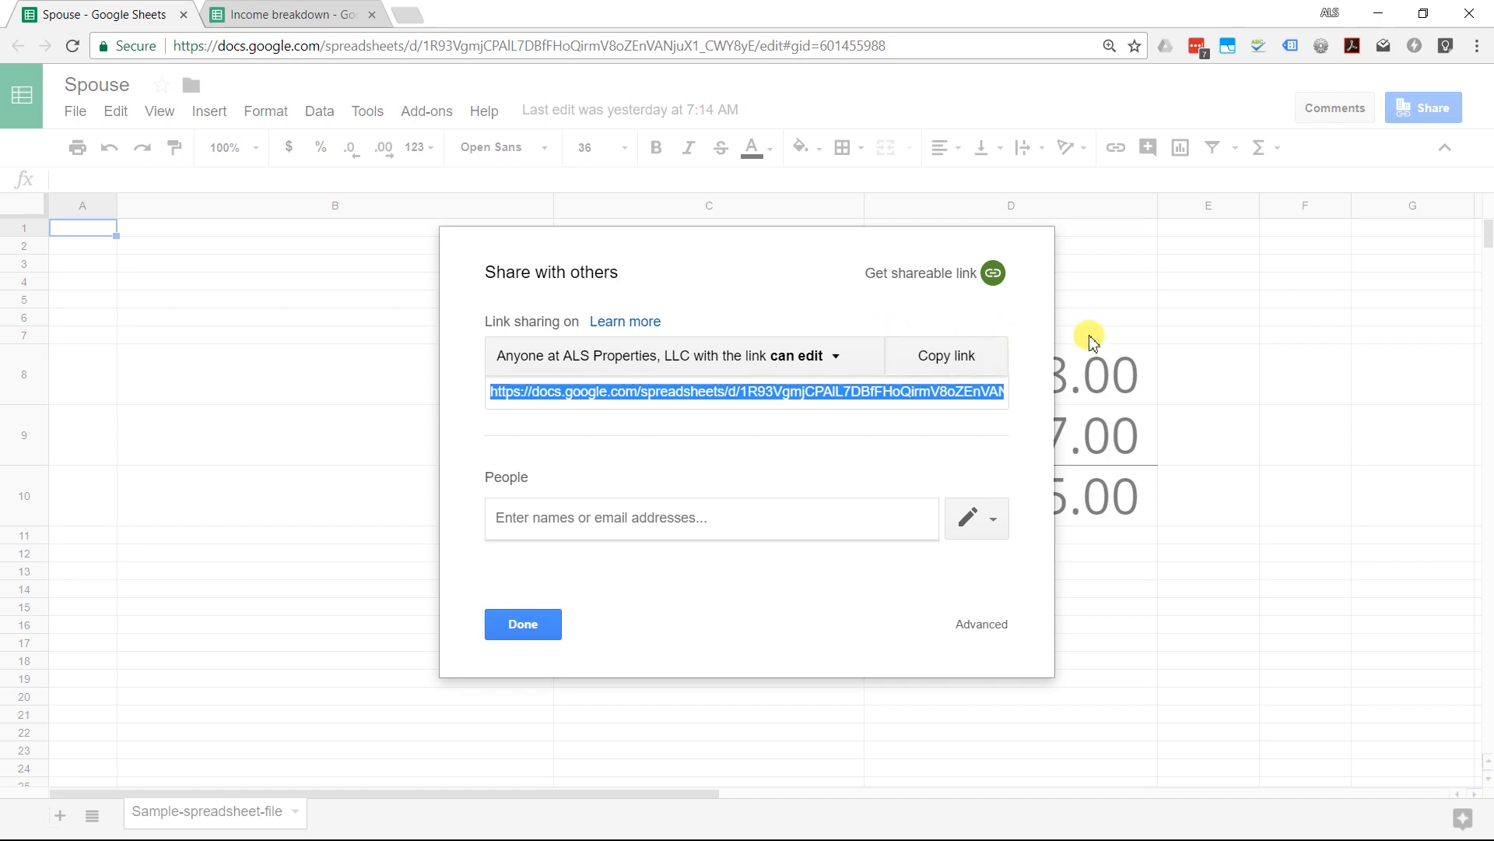
pyautogui.click(1121, 327)
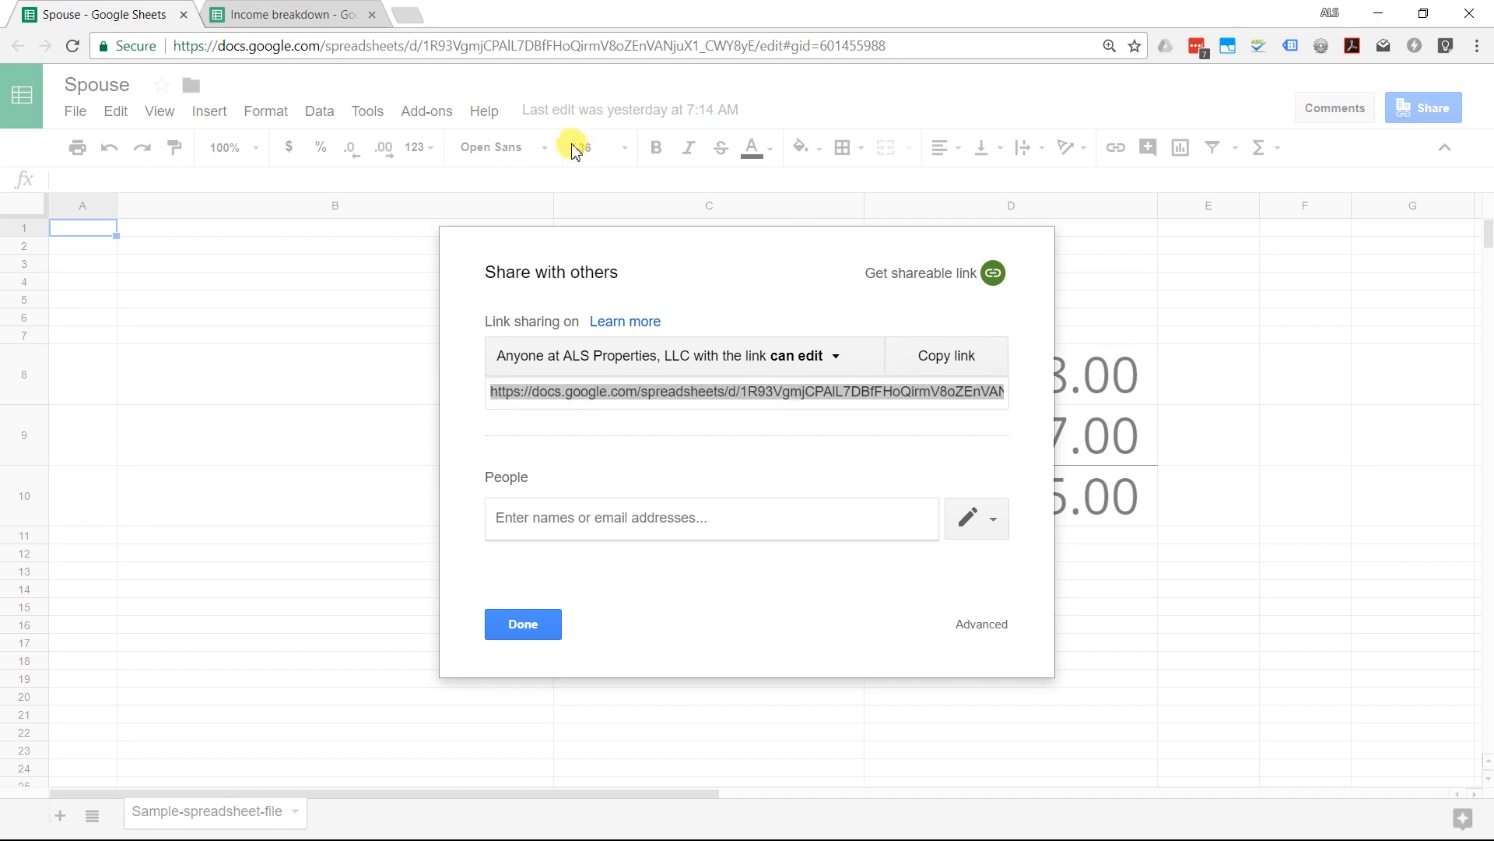
pyautogui.click(234, 16)
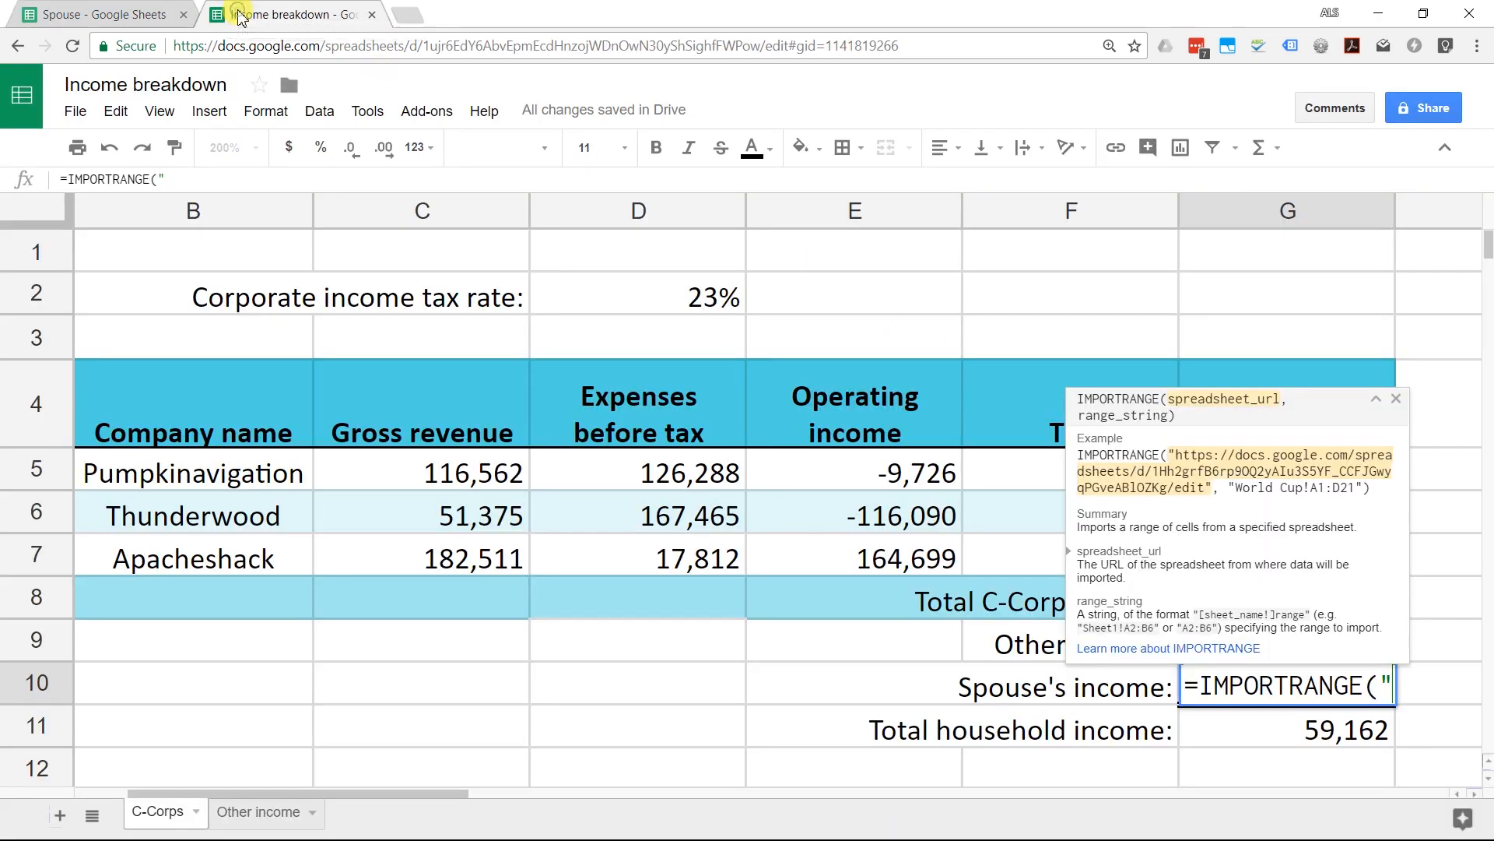
pyautogui.click(102, 11)
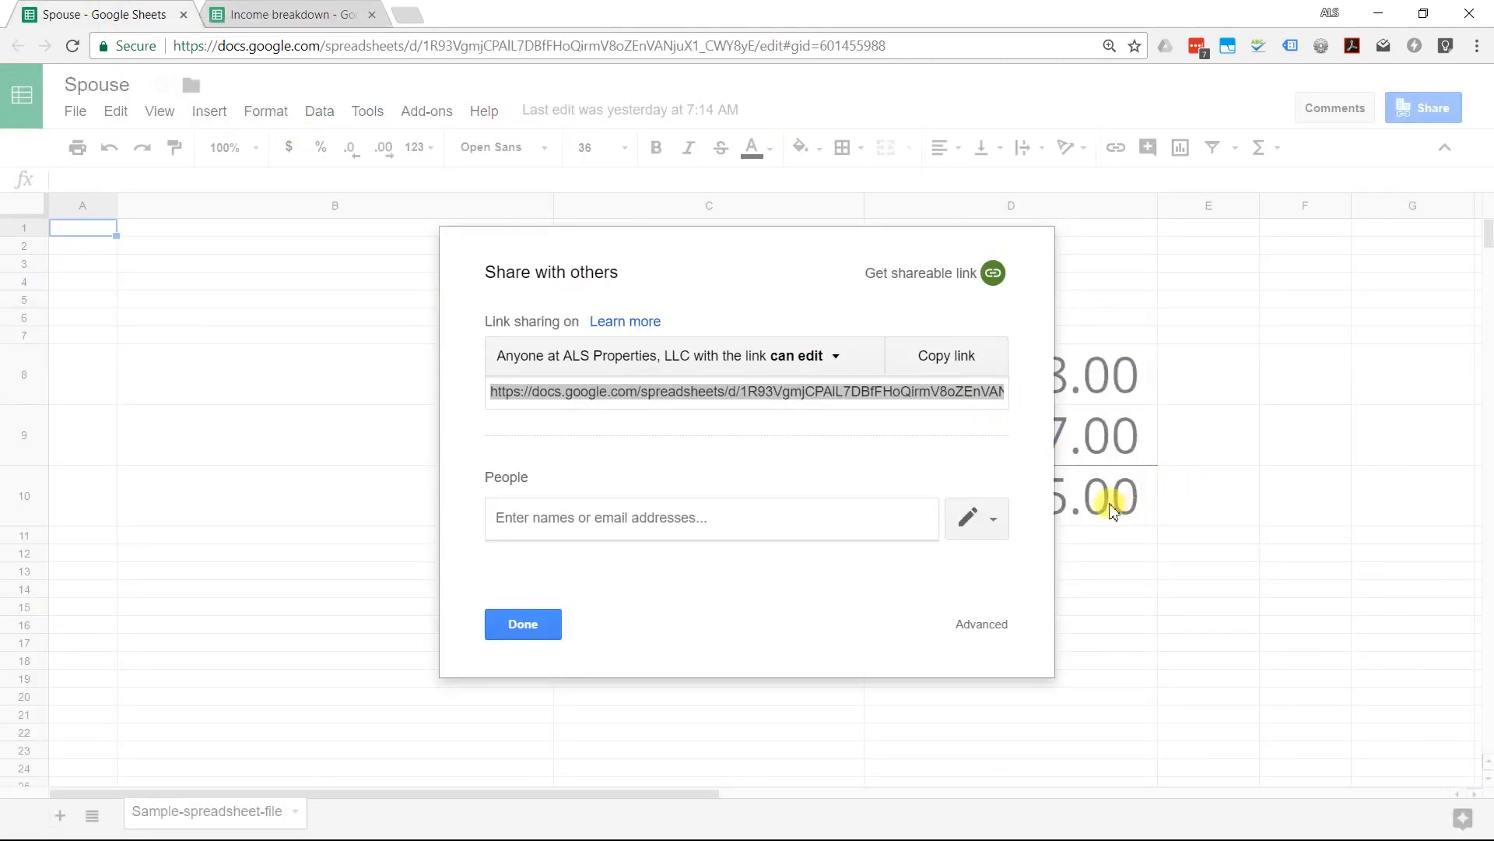
pyautogui.click(300, 23)
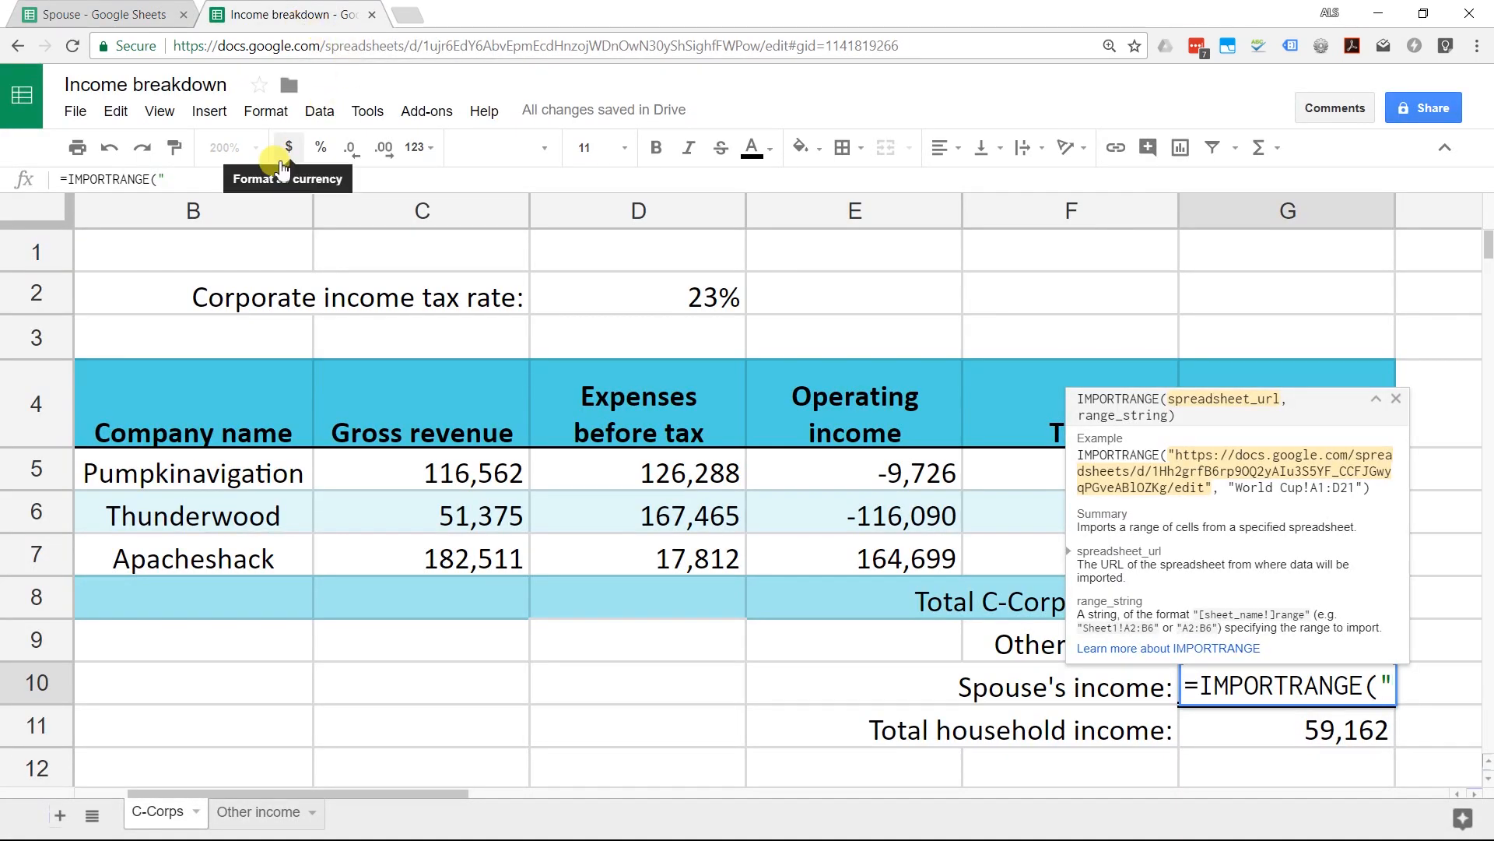
# Step: Finish the IMPORTRANGE with the pasted Spouse link and range "D10", raising household income to 111,967
pyautogui.click(190, 181)
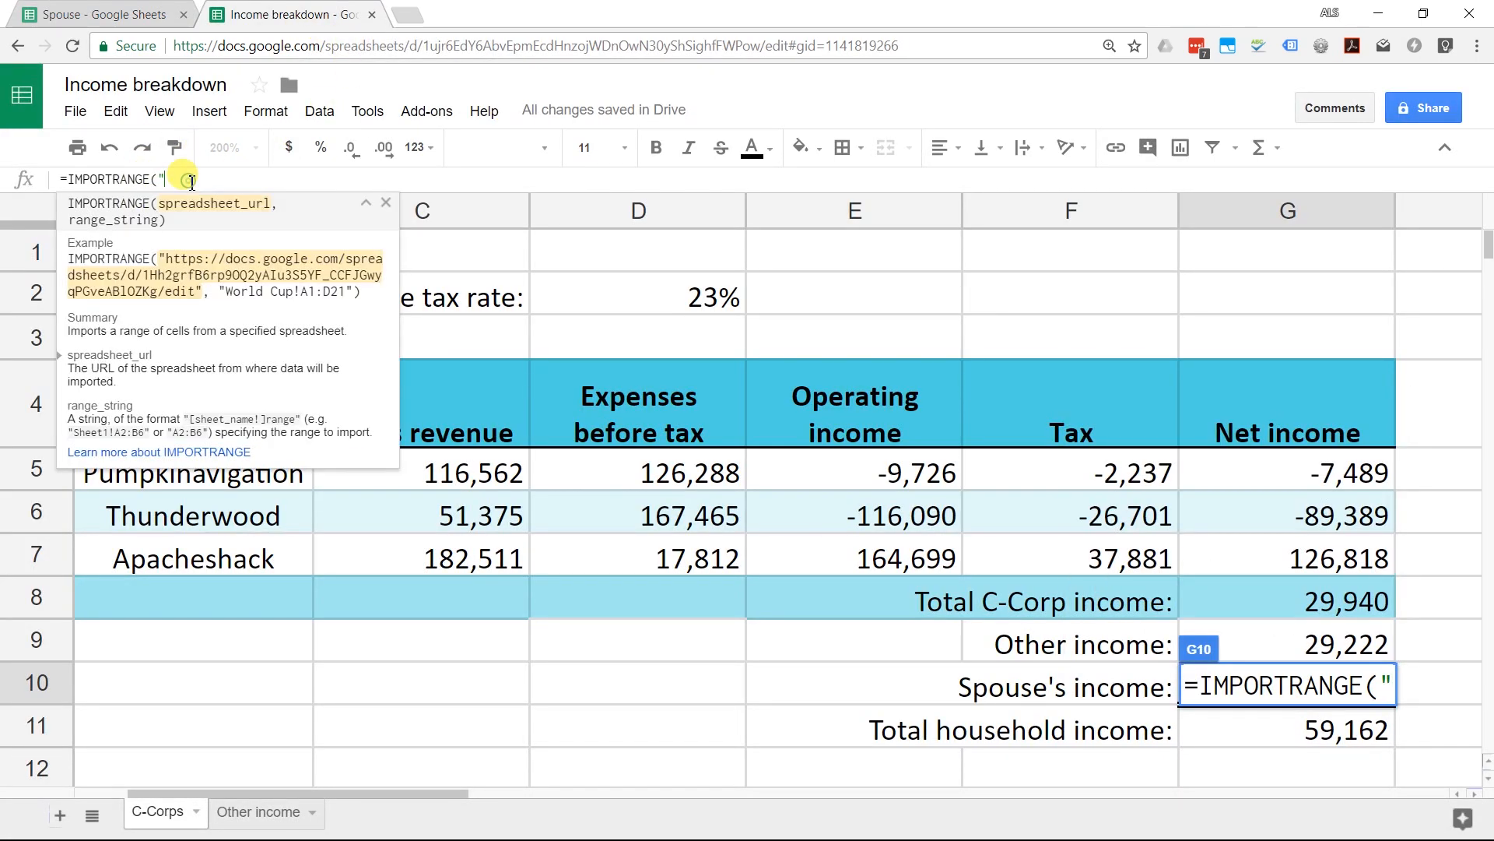
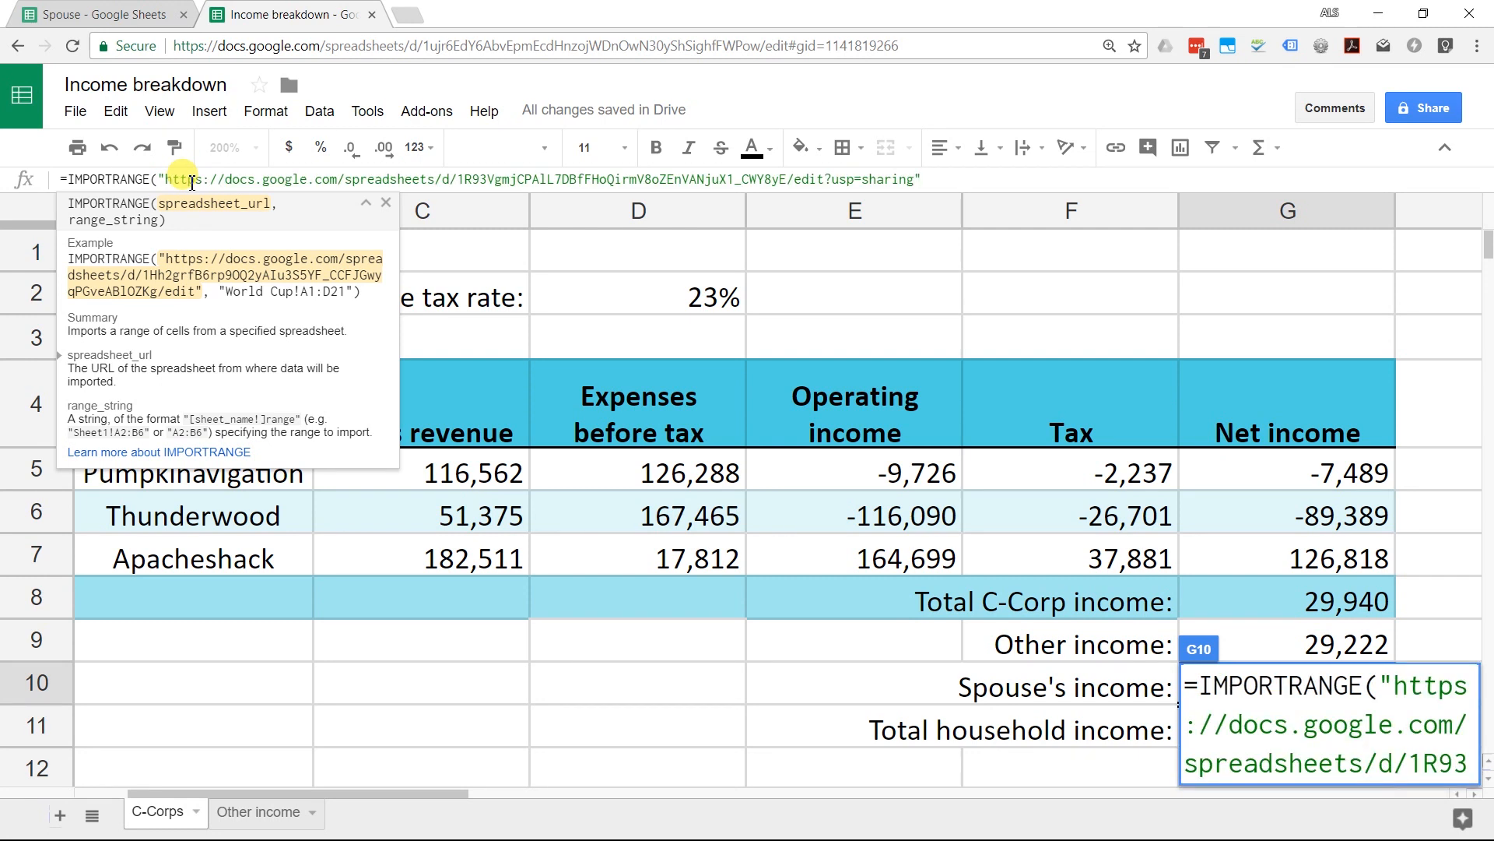
pyautogui.write(',')
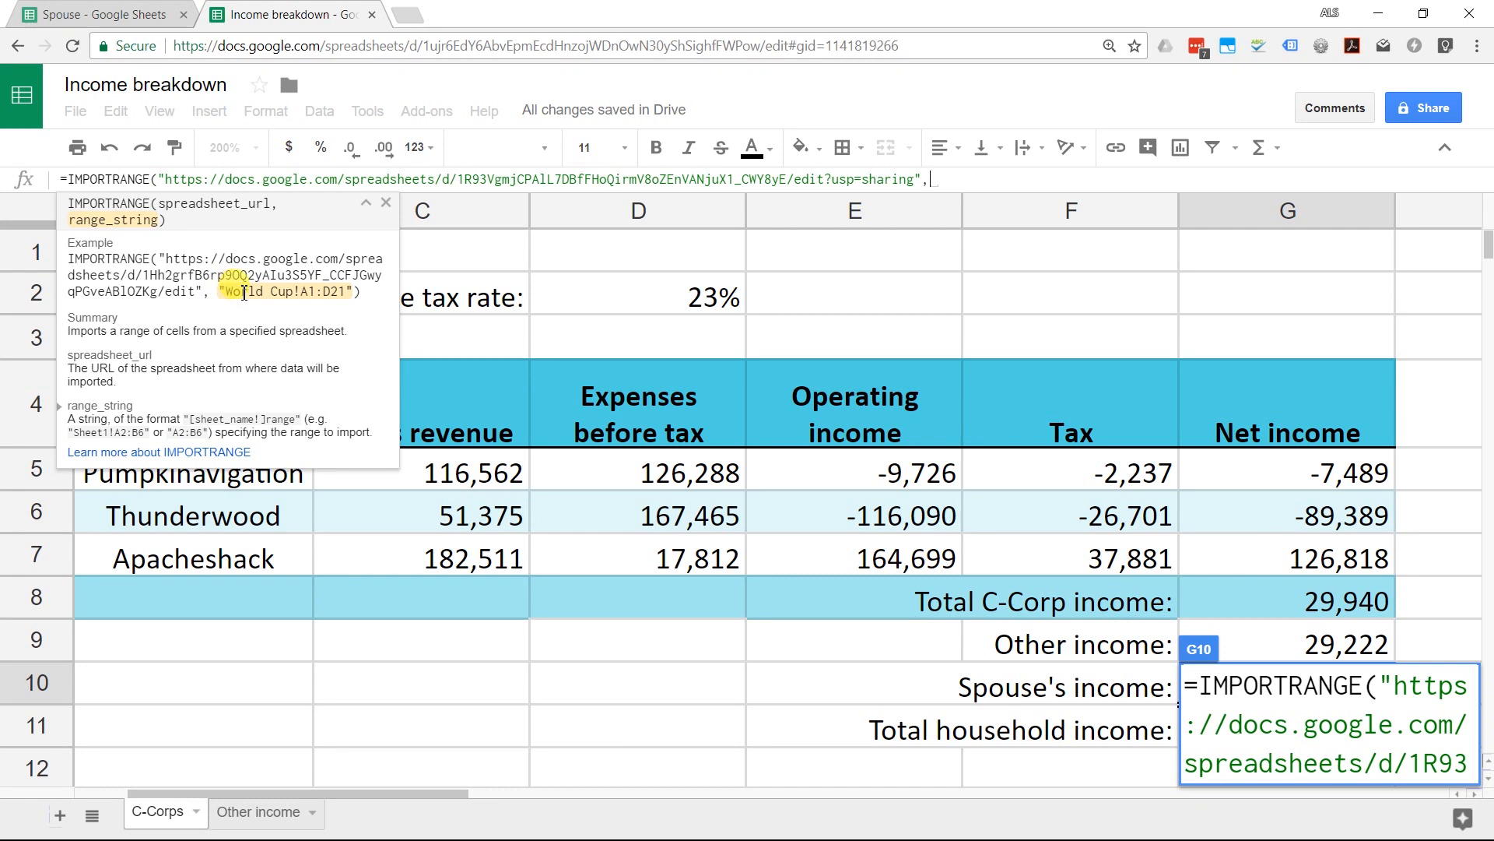
pyautogui.write('"')
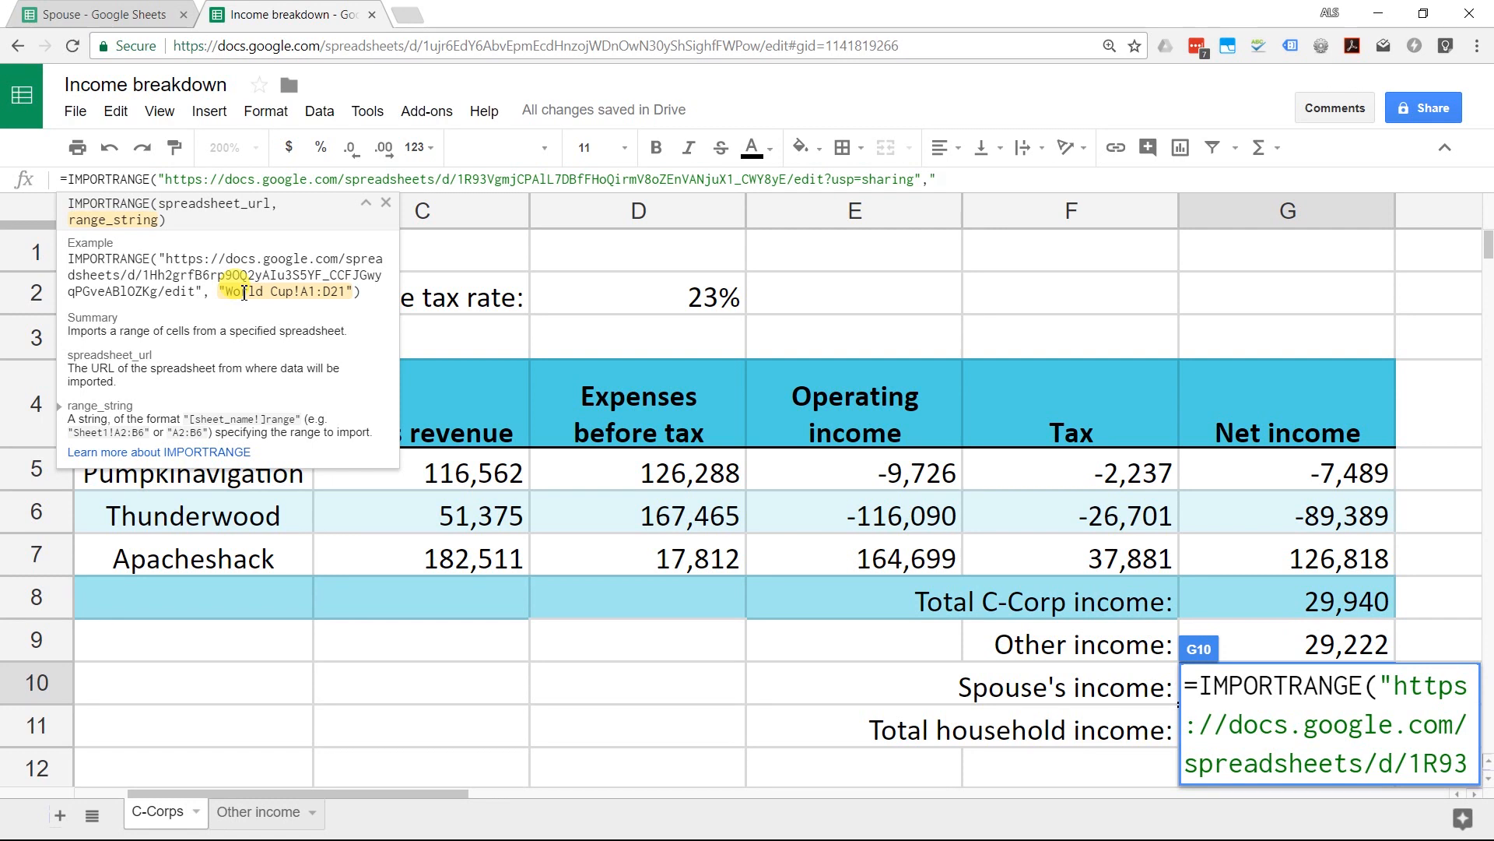
pyautogui.write('D10")')
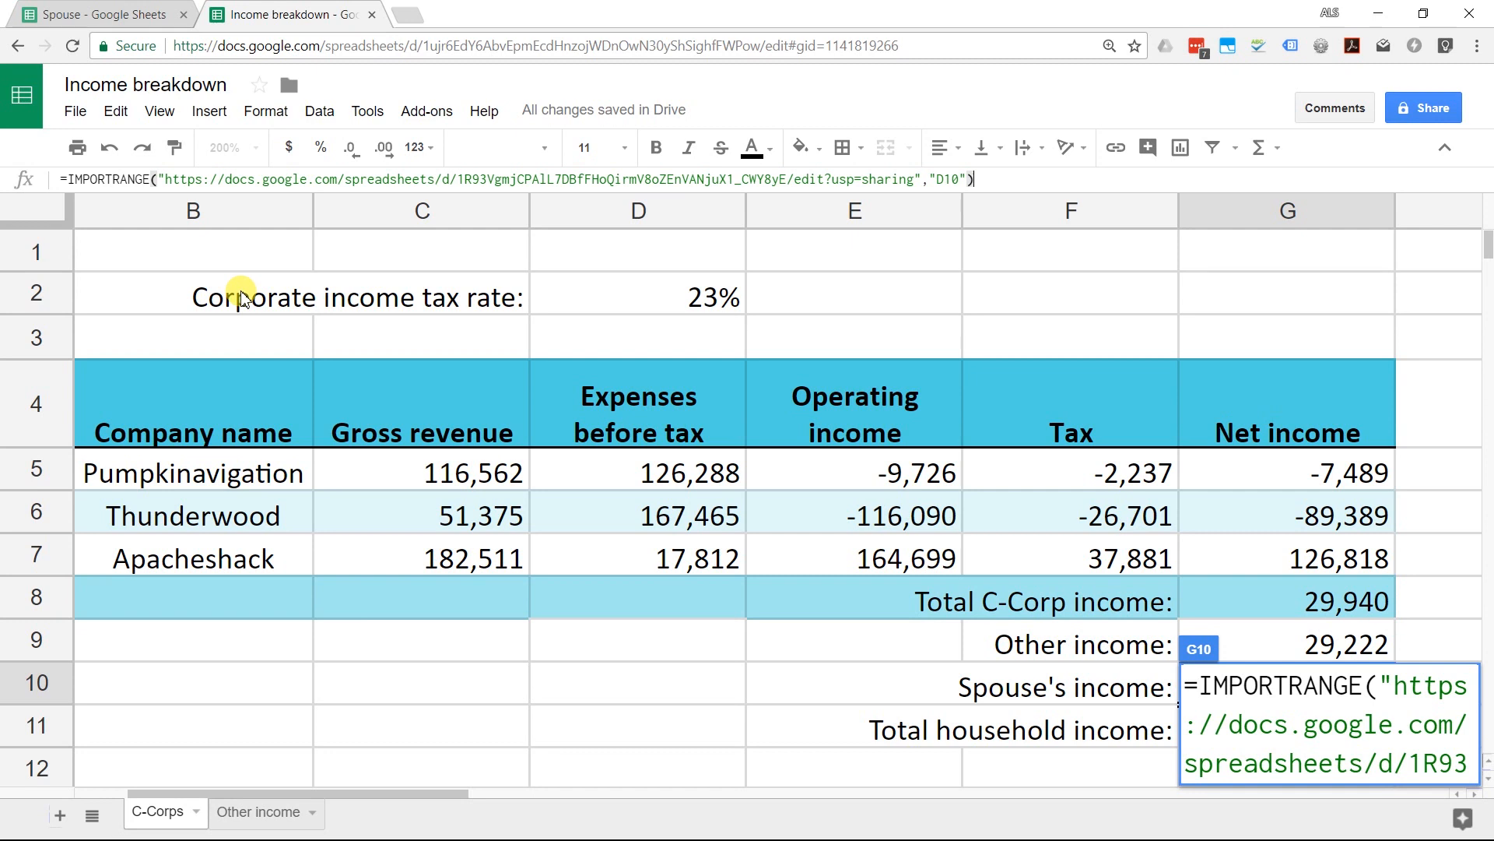
pyautogui.press('Return')
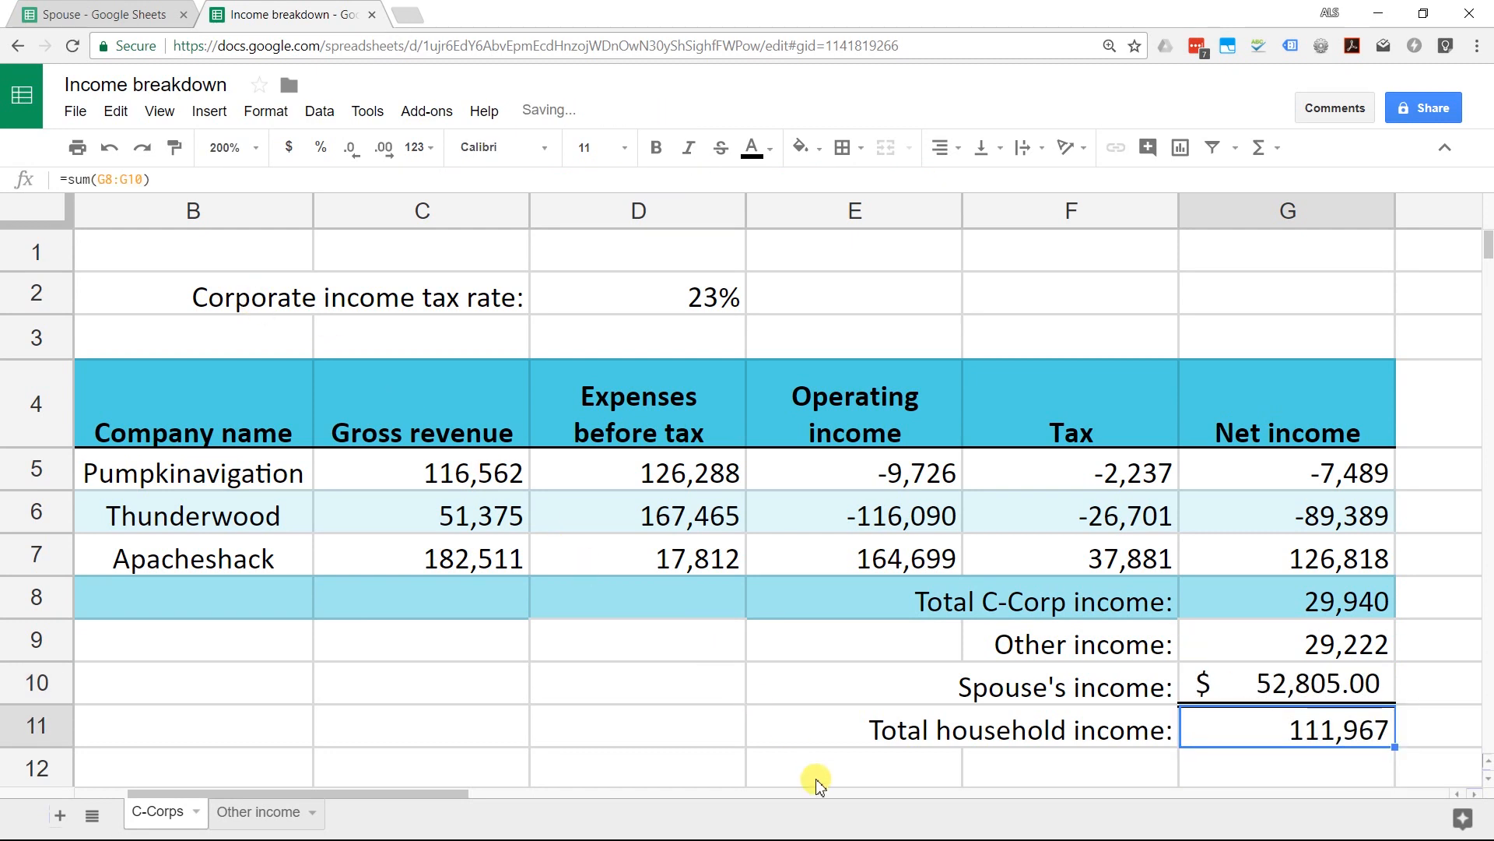
# Step: Format Spouse's income in G10 as Number with zero decimals (52,805), then check the 111,967 household total
pyautogui.click(1254, 678)
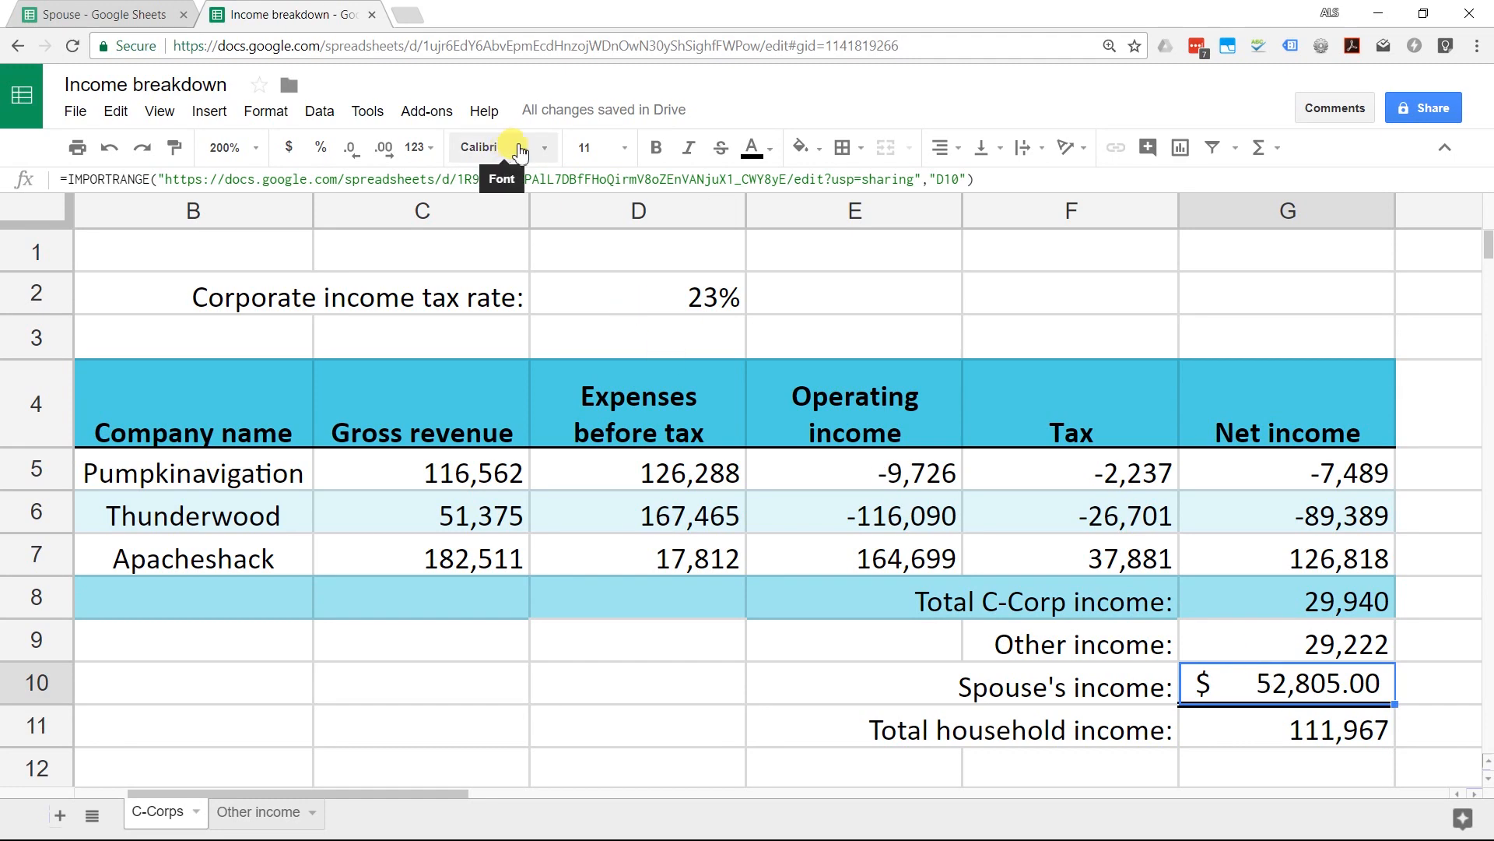
pyautogui.click(421, 148)
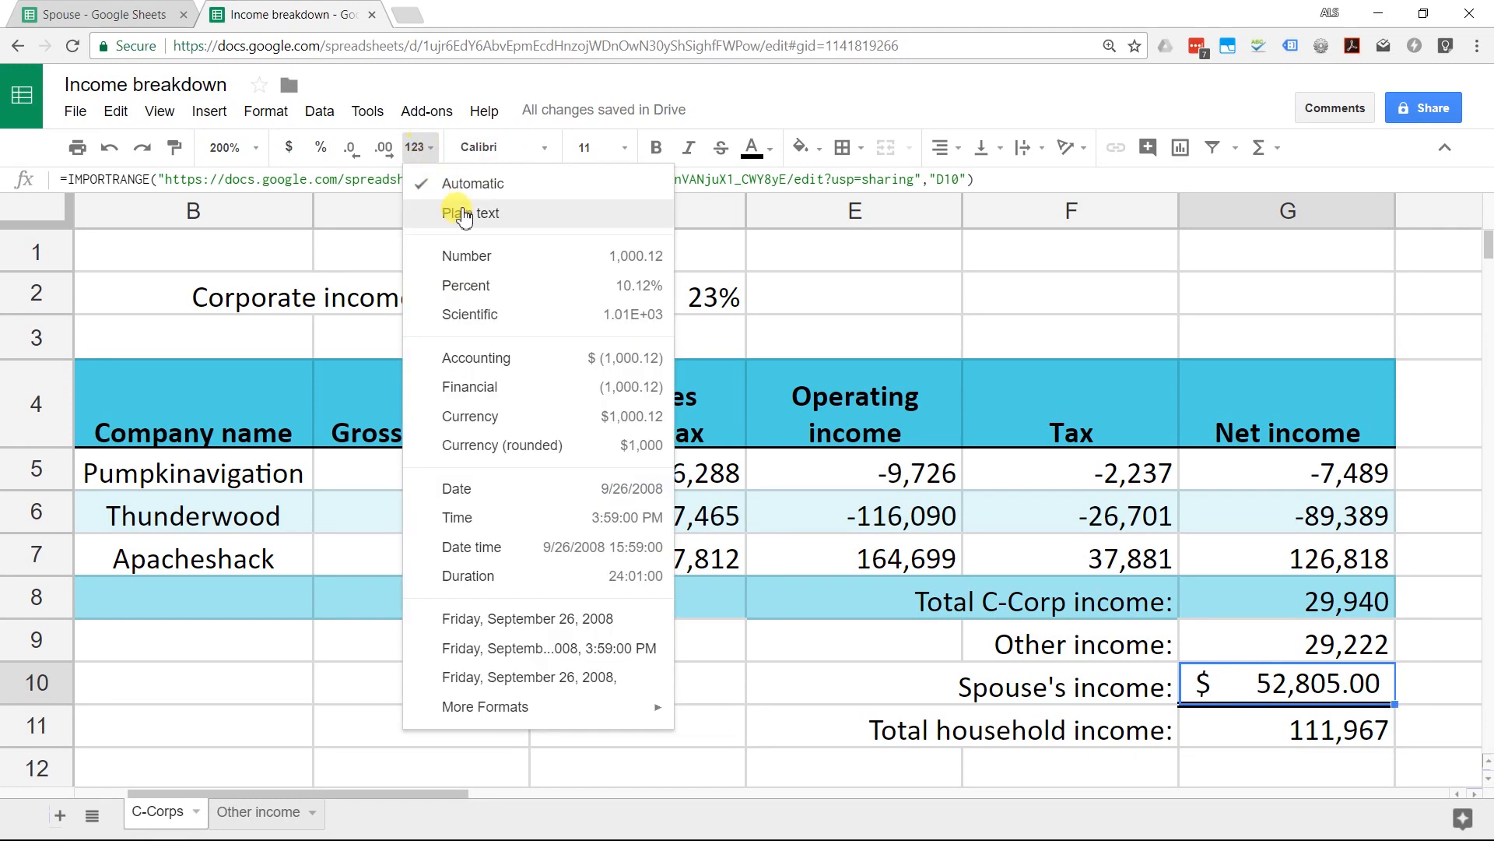
pyautogui.click(491, 257)
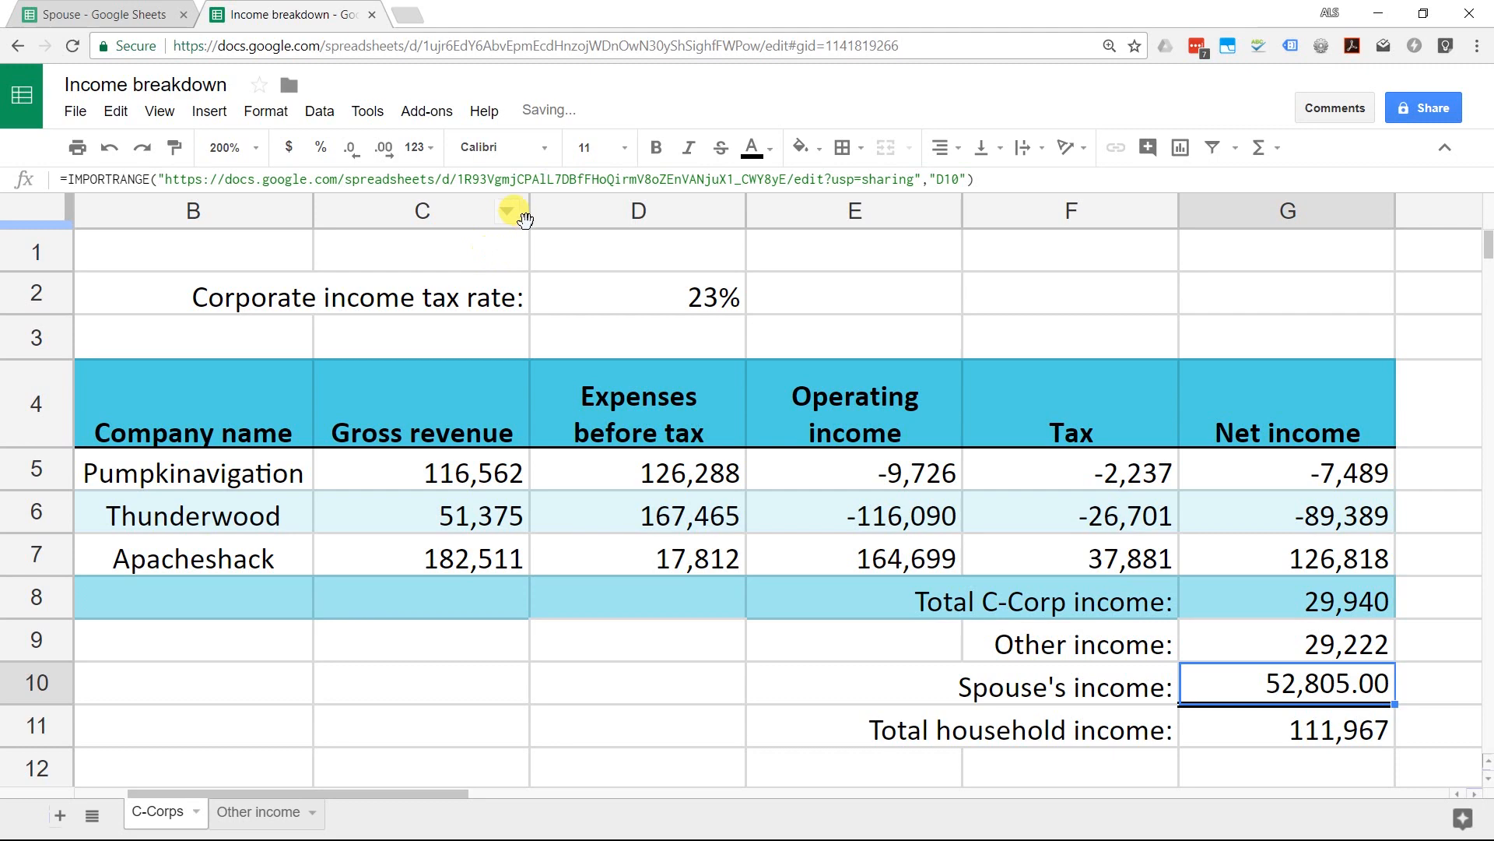
pyautogui.click(366, 156)
pyautogui.click(366, 157)
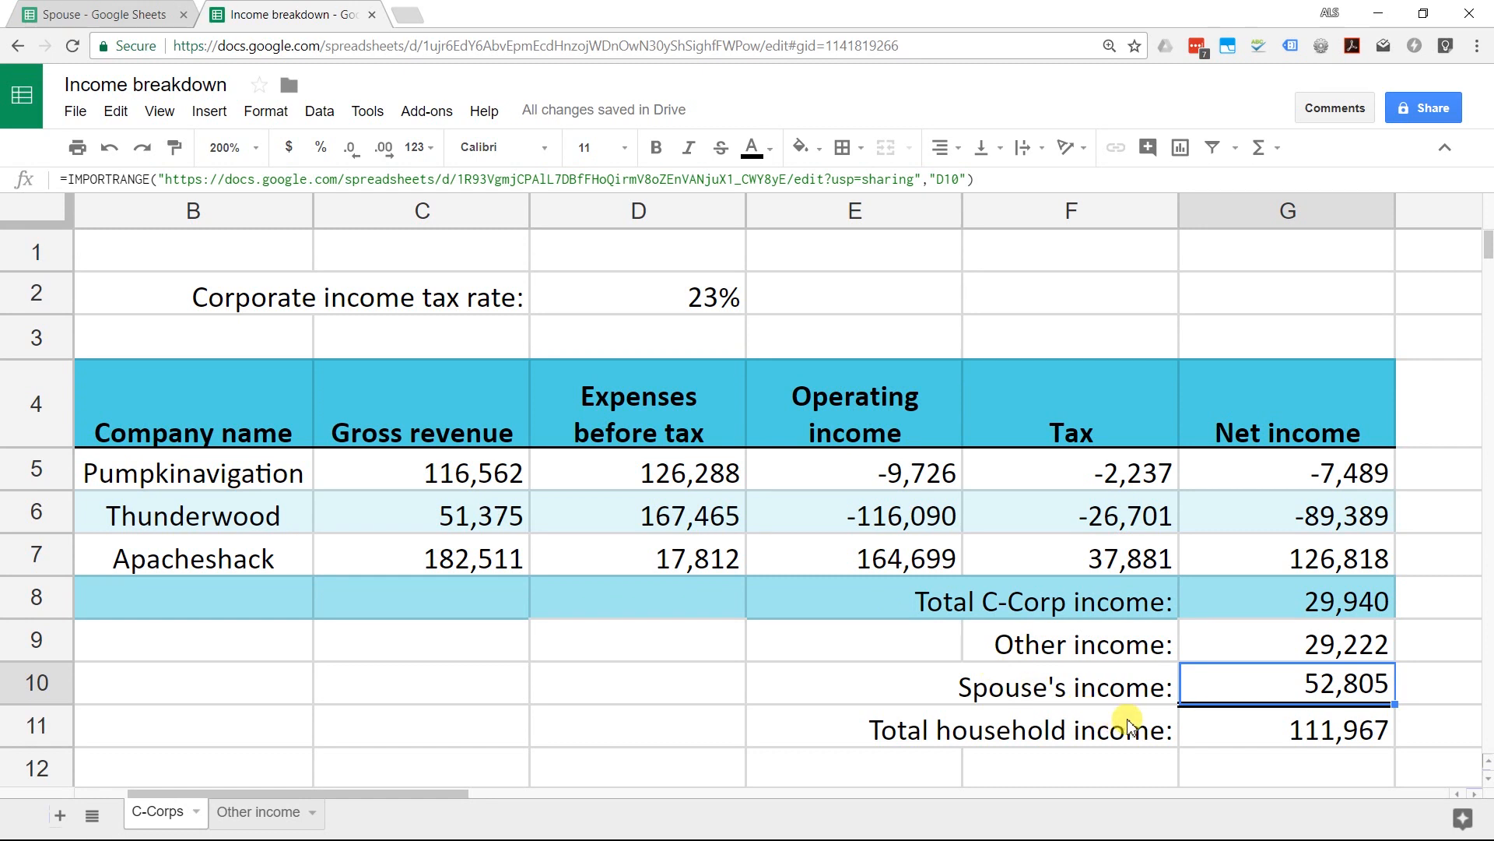
pyautogui.click(1218, 733)
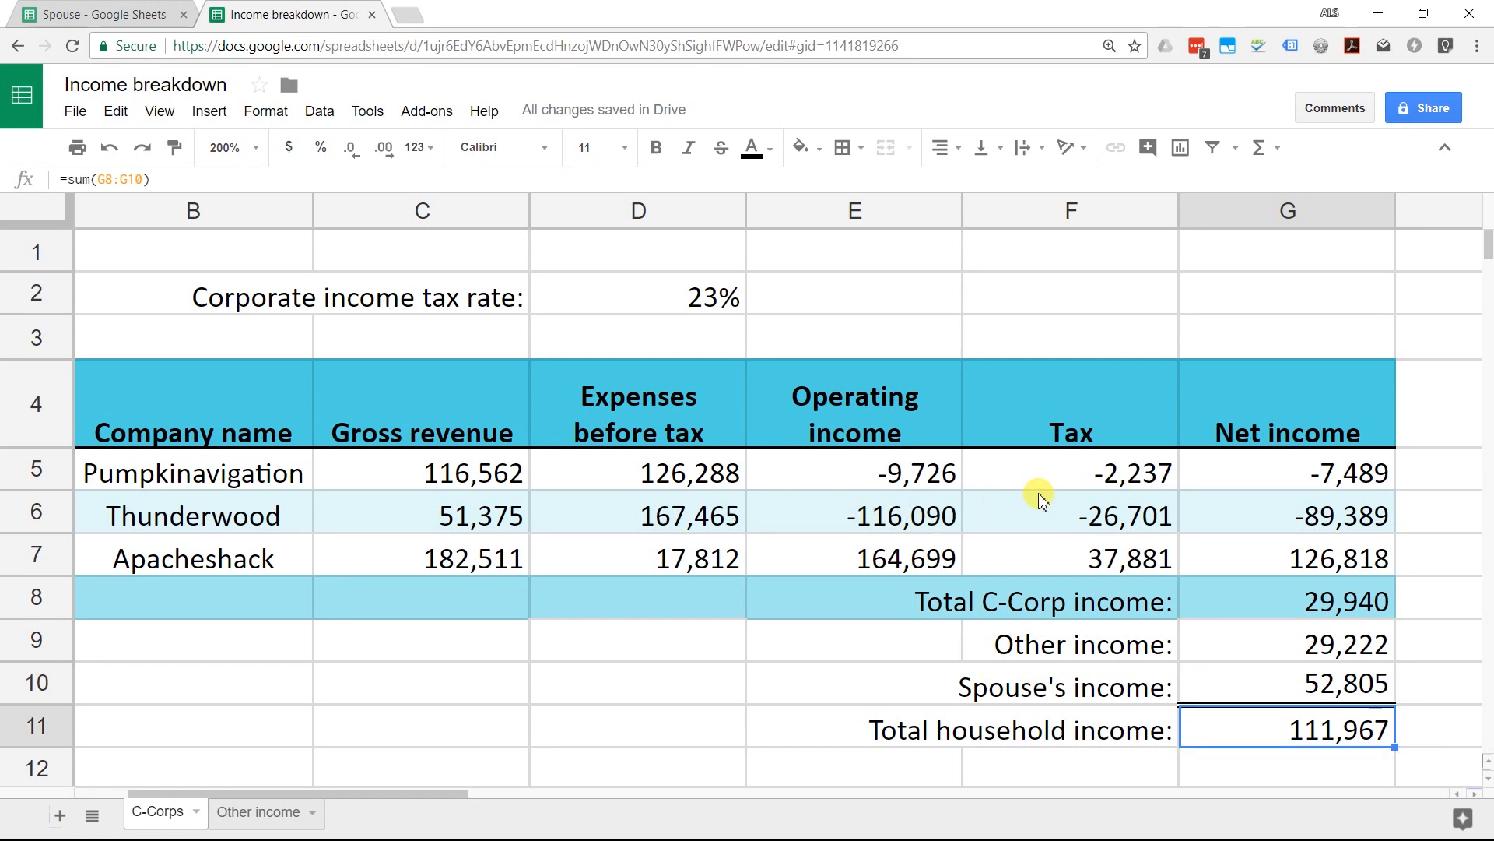
pyautogui.click(1239, 674)
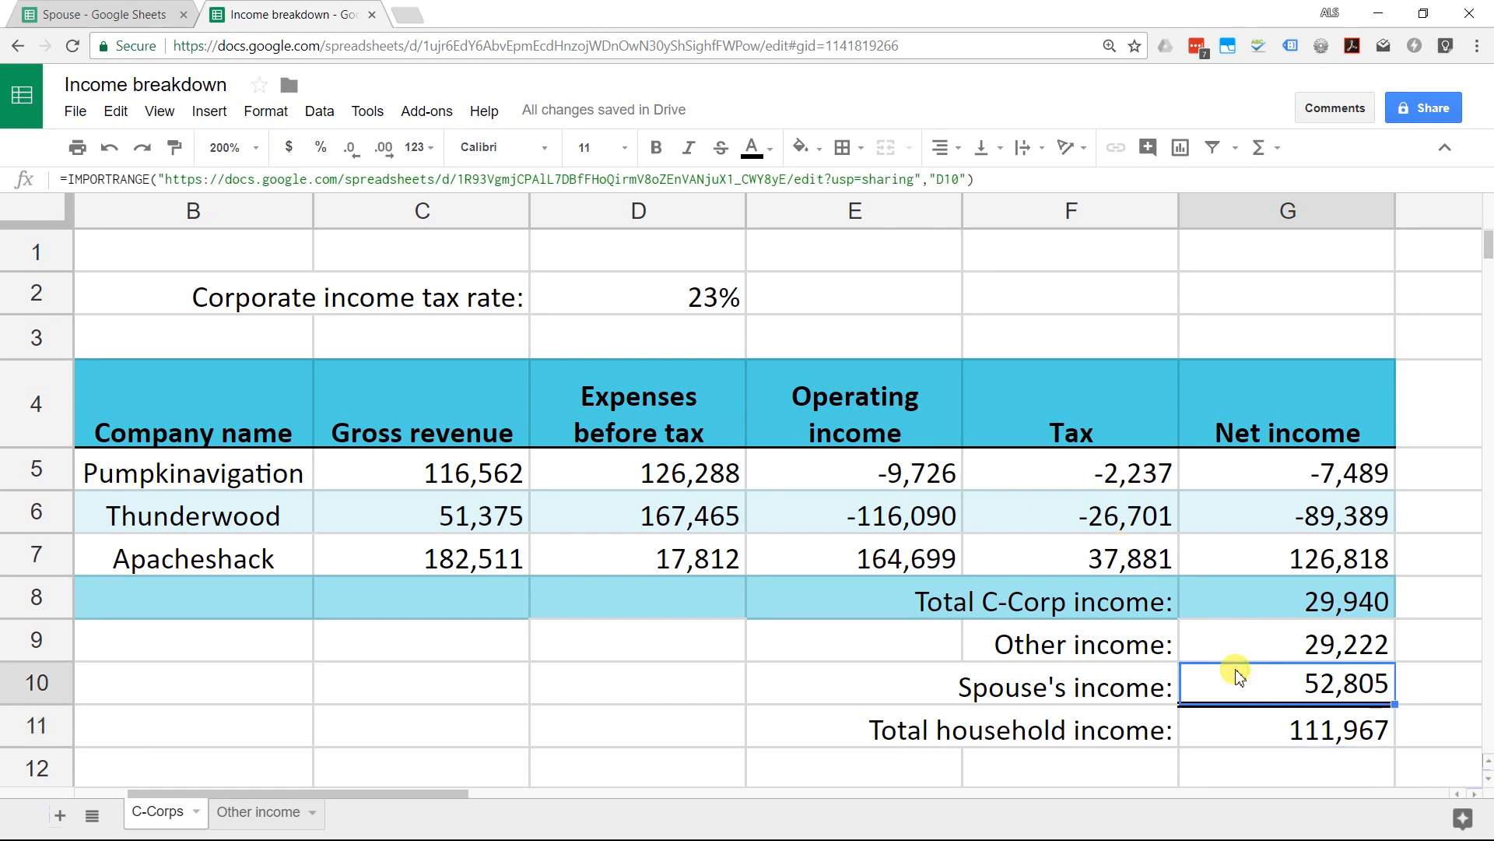